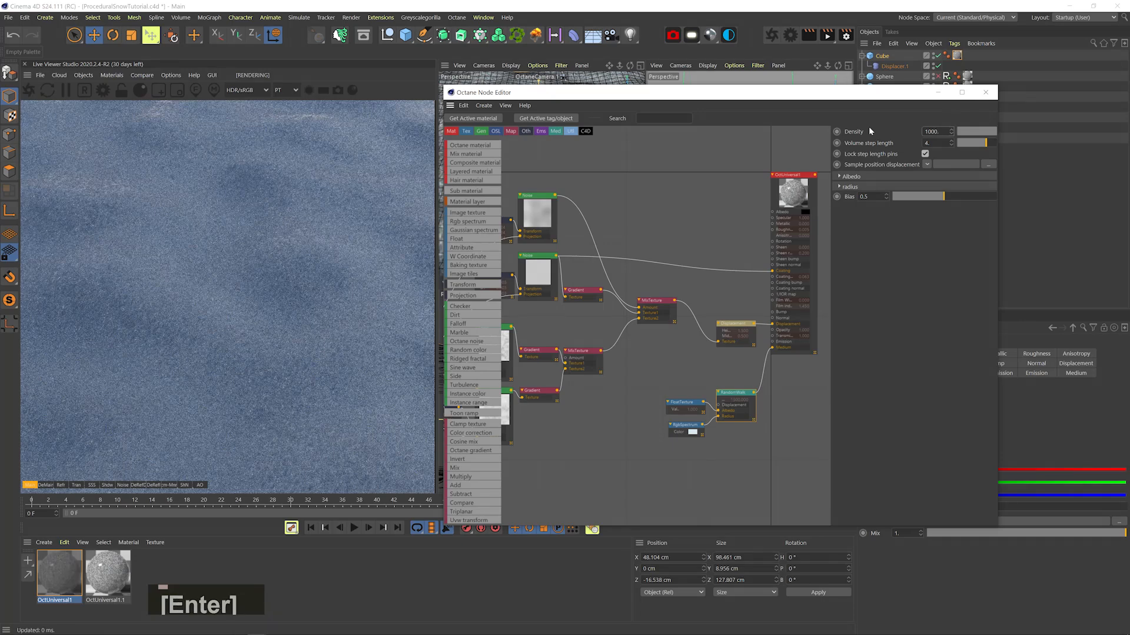
Set the random walk medium's bias to 1 and its albedo float texture to 1.1.
left_click_drag(943, 197, 1026, 188)
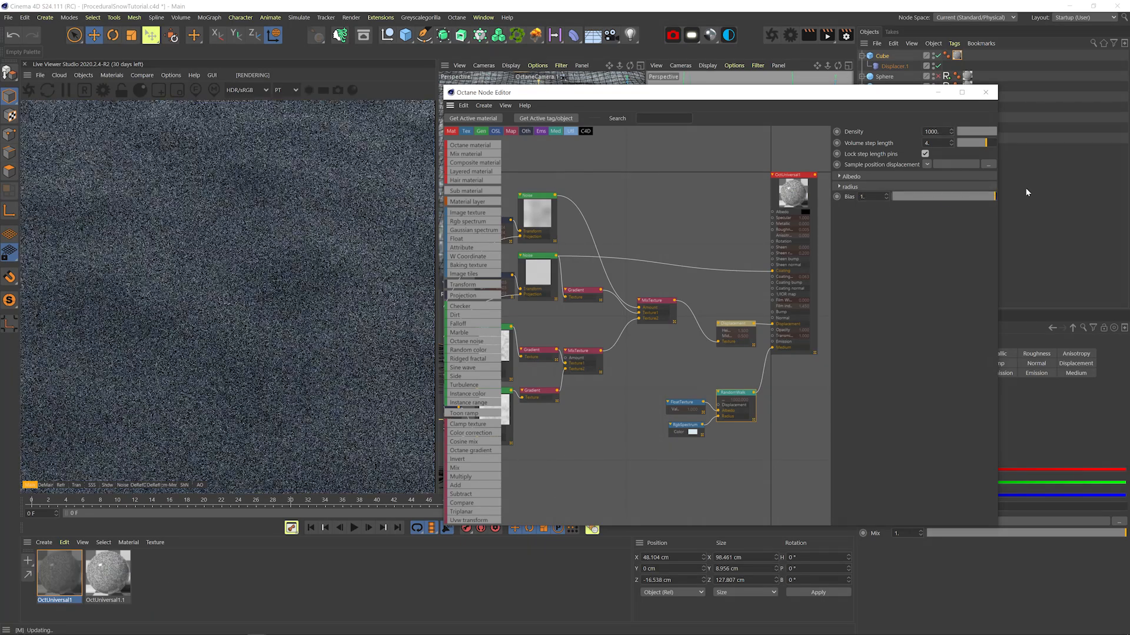
left_click(683, 403)
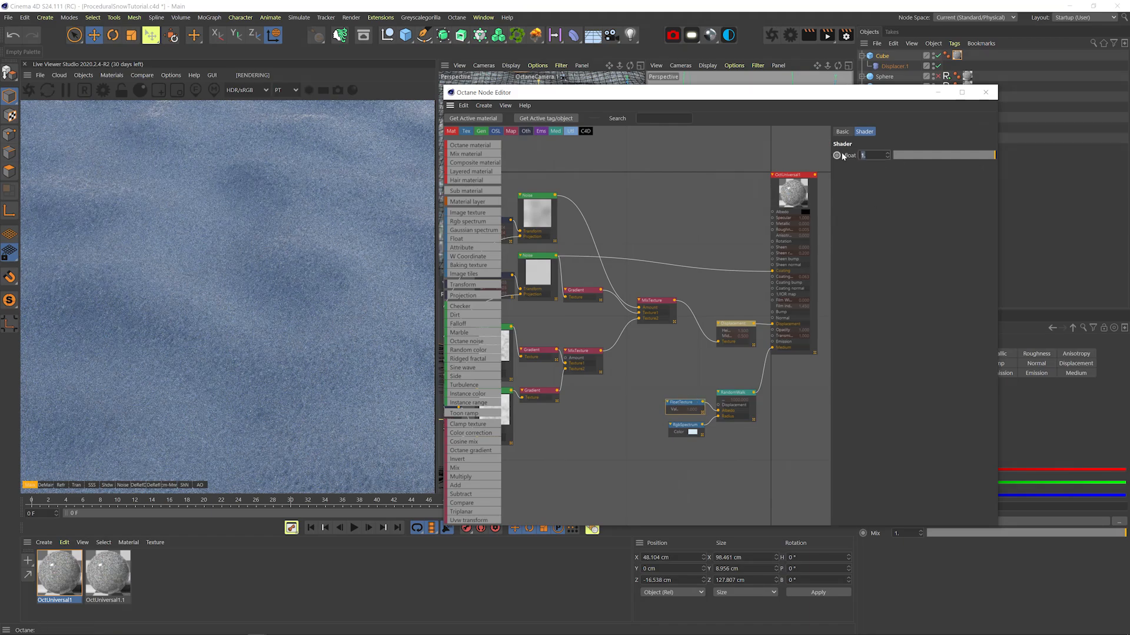
type("1.1")
key("Return")
Lower the Octane camera imager's exposure to about 0.84, close the Octane settings and save the project.
left_click_drag(589, 93, 601, 242)
left_click_drag(724, 177, 818, 166)
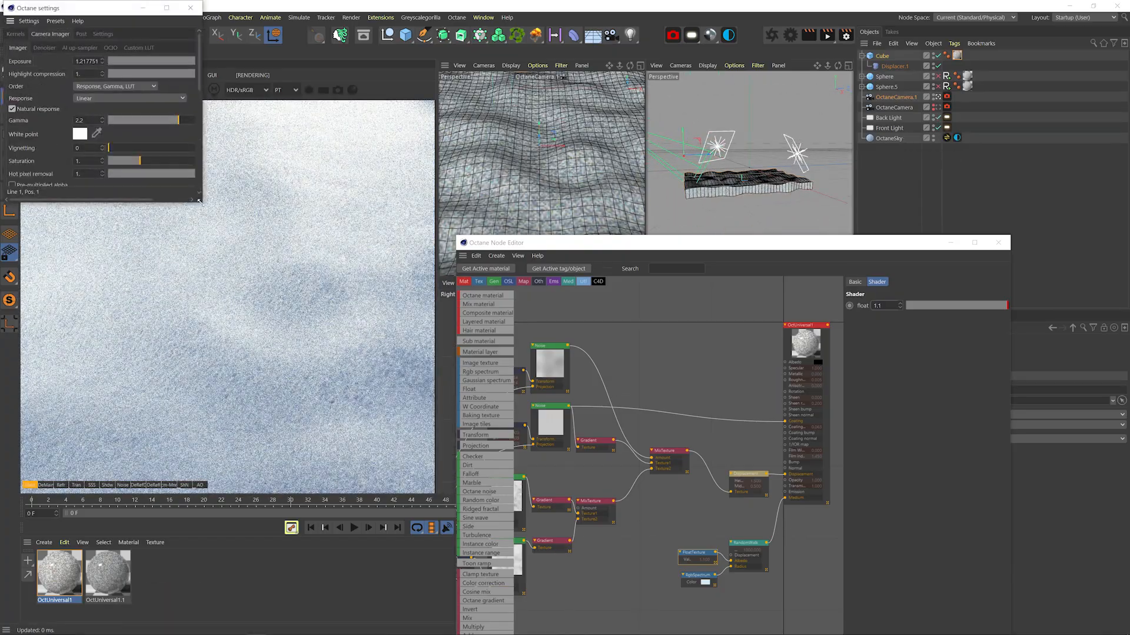
left_click_drag(199, 200, 332, 279)
left_click_drag(88, 8, 630, 89)
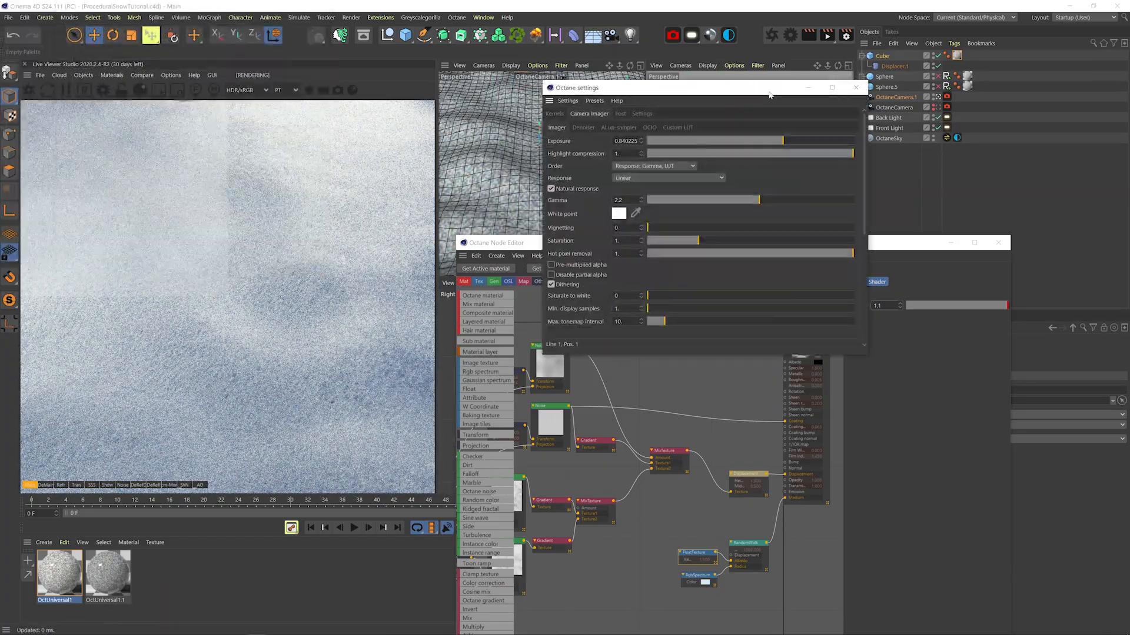
left_click(778, 141)
left_click(856, 87)
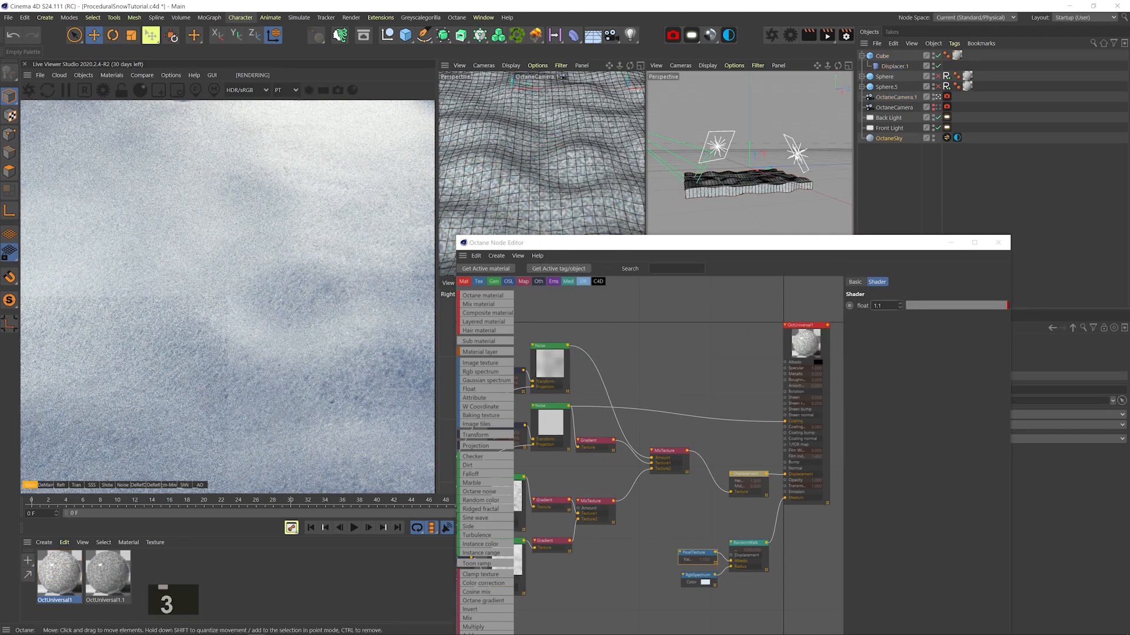
left_click(762, 162)
left_click(740, 184)
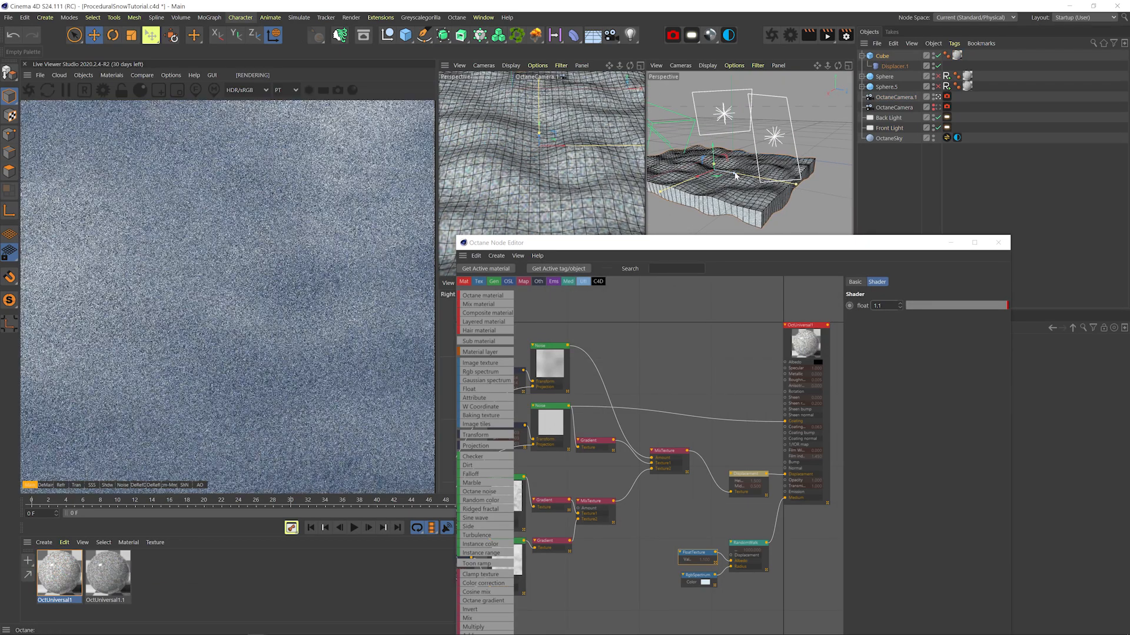
key("ctrl+s")
Make room in the node graph, add a second Mix texture node and connect the existing mix to its Texture1 input.
scroll(705, 474, "down", 3)
left_click_drag(705, 475, 714, 479)
left_click_drag(696, 446, 659, 511)
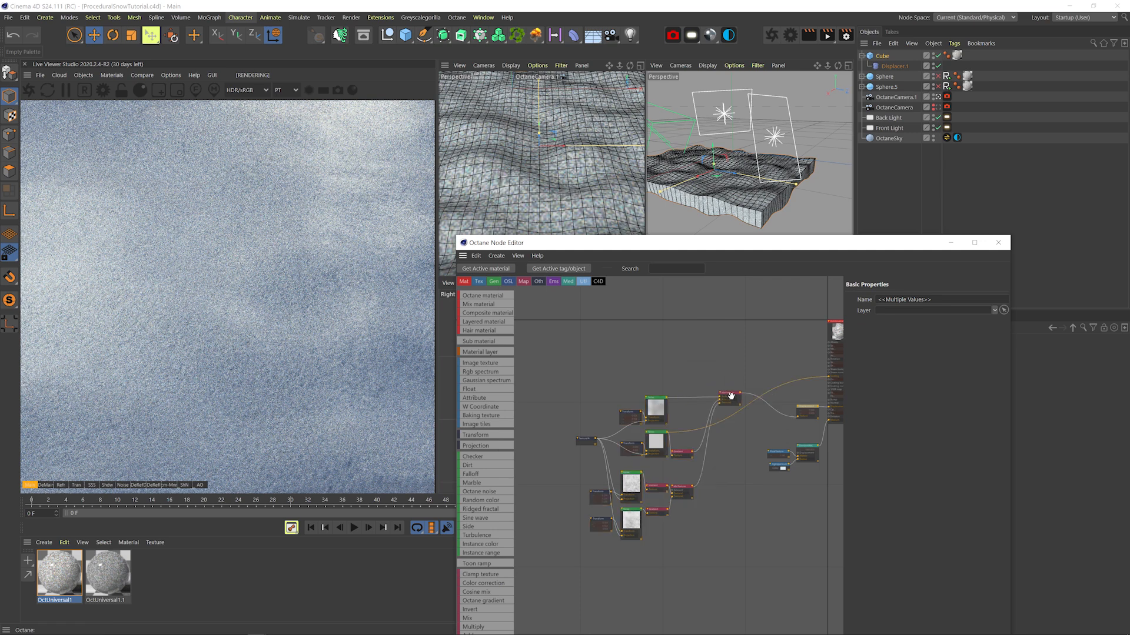
left_click_drag(763, 395, 716, 397)
scroll(715, 397, "up", 3)
middle_click_drag(653, 332, 628, 393)
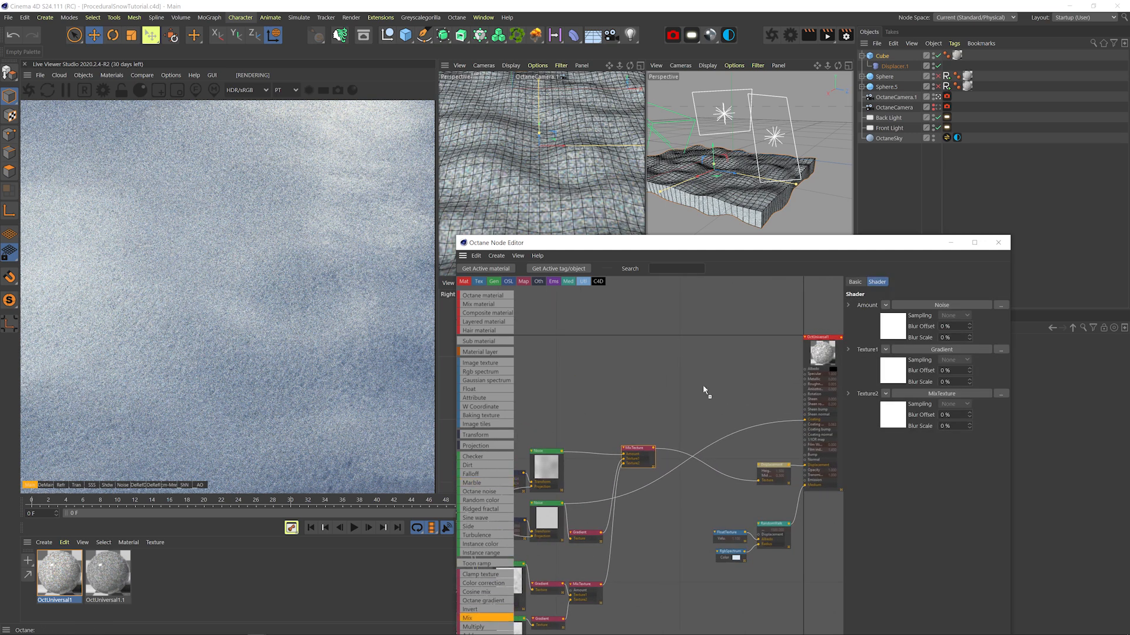
left_click_drag(704, 391, 686, 413)
left_click_drag(653, 449, 690, 417)
Duplicate the upper noise node, give the copy its own transform node and connect it to the new mix's Amount input.
key("ctrl+v")
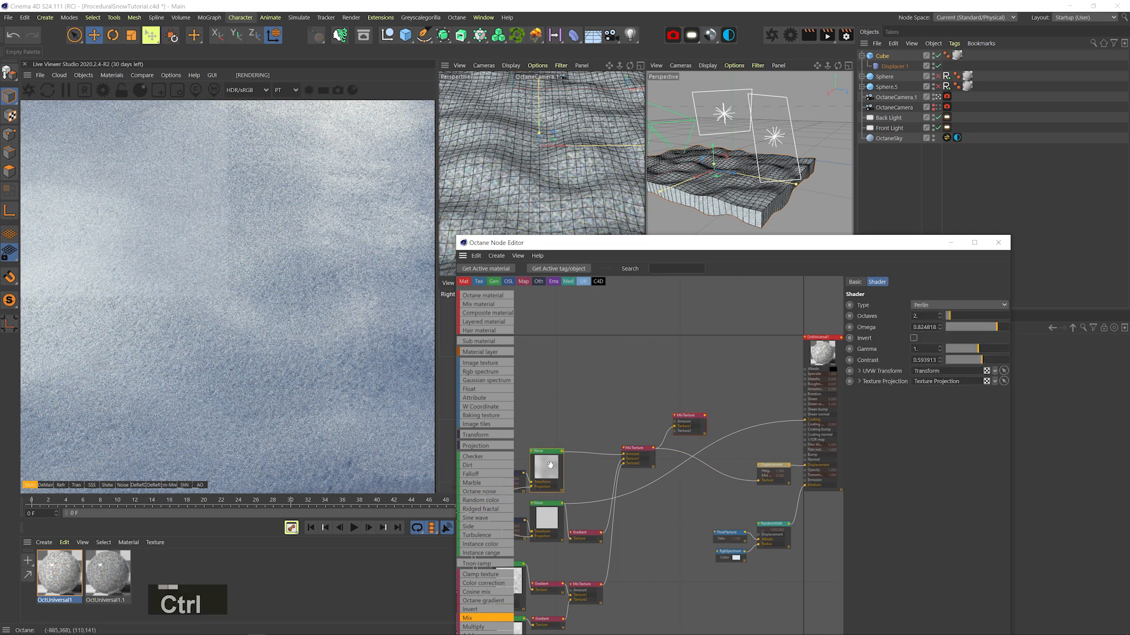
middle_click_drag(573, 429, 691, 392)
left_click_drag(721, 397, 721, 386)
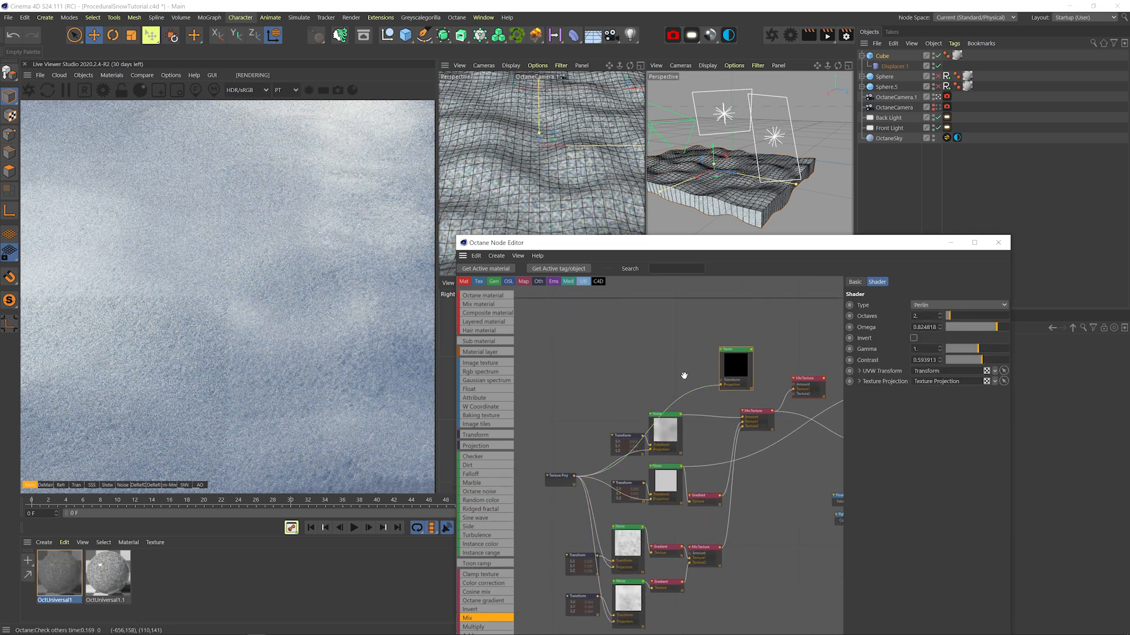
middle_click_drag(663, 383, 581, 407)
left_click_drag(654, 375, 671, 370)
left_click(859, 373)
left_click_drag(615, 398, 623, 389)
middle_click_drag(679, 367, 629, 363)
left_click_drag(629, 363, 561, 378)
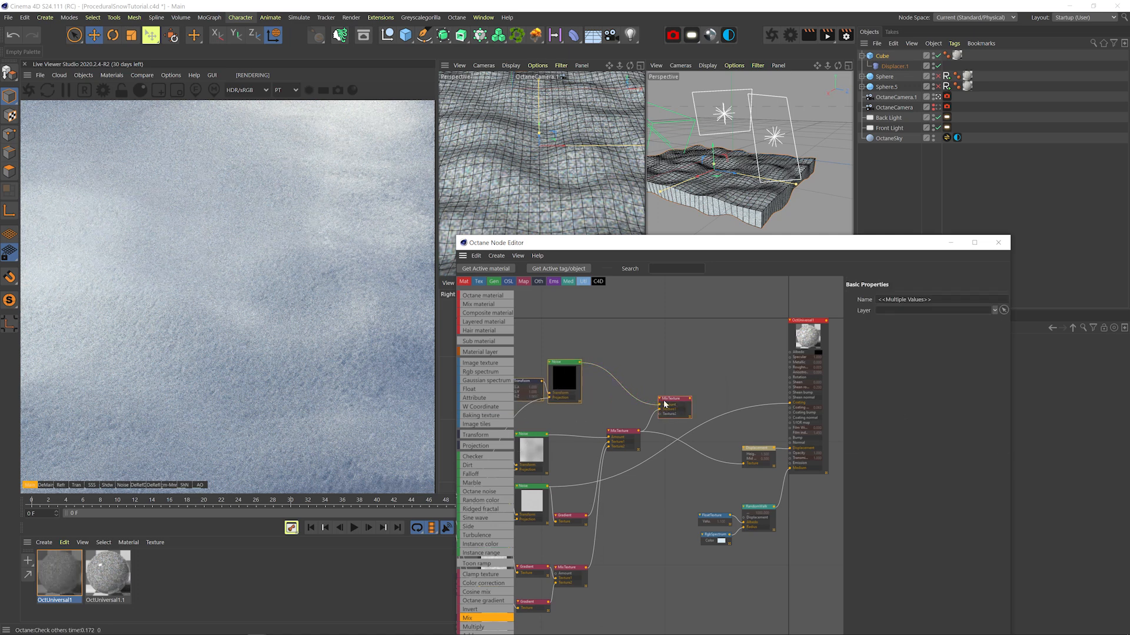
Save the project and connect the new mix's output to the displacement node's Texture input.
middle_click_drag(662, 410, 707, 404)
left_click_drag(707, 404, 721, 404)
key("ctrl+s")
middle_click_drag(630, 353, 608, 352)
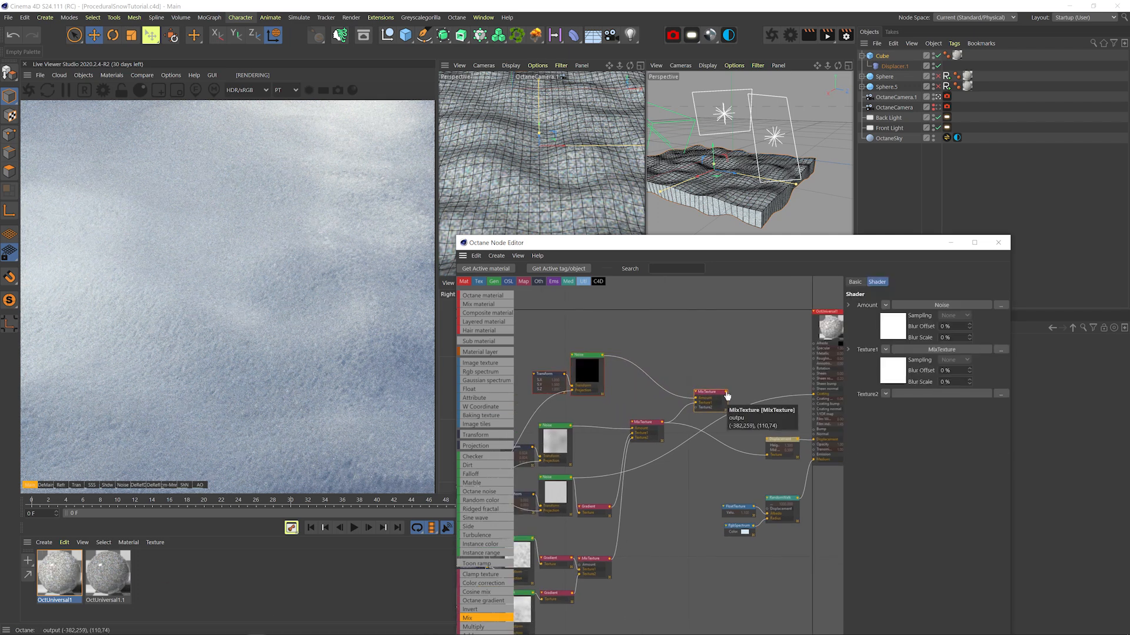
left_click_drag(771, 460, 768, 455)
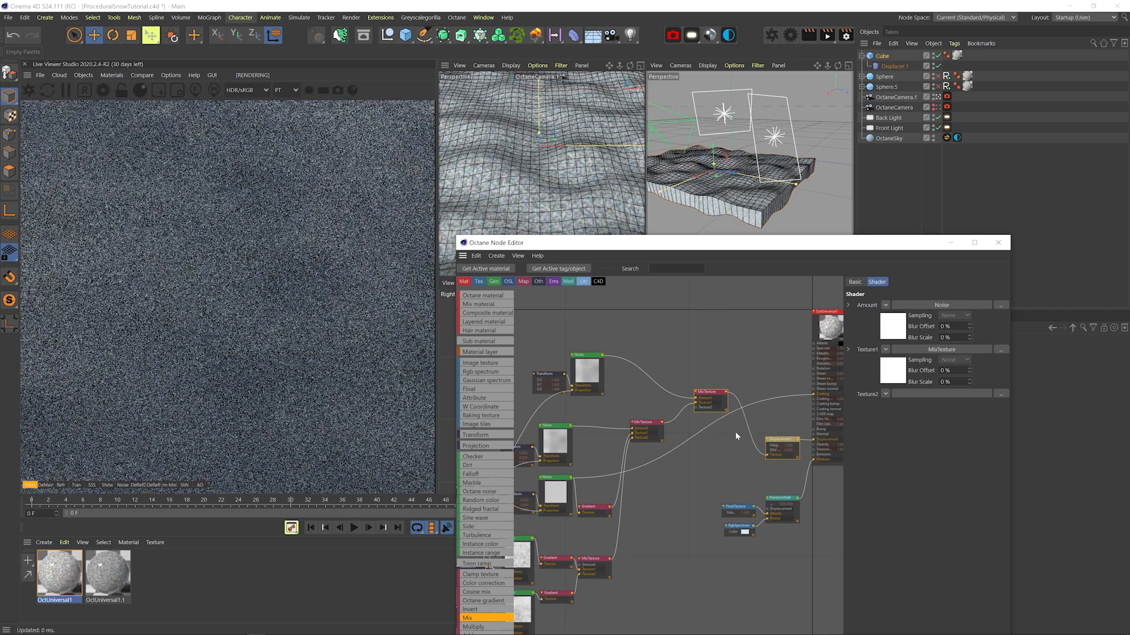
Solo the original mix node to inspect its texture in the live render.
left_click(723, 406)
middle_click_drag(646, 379, 667, 376)
right_click(667, 422)
left_click(675, 427)
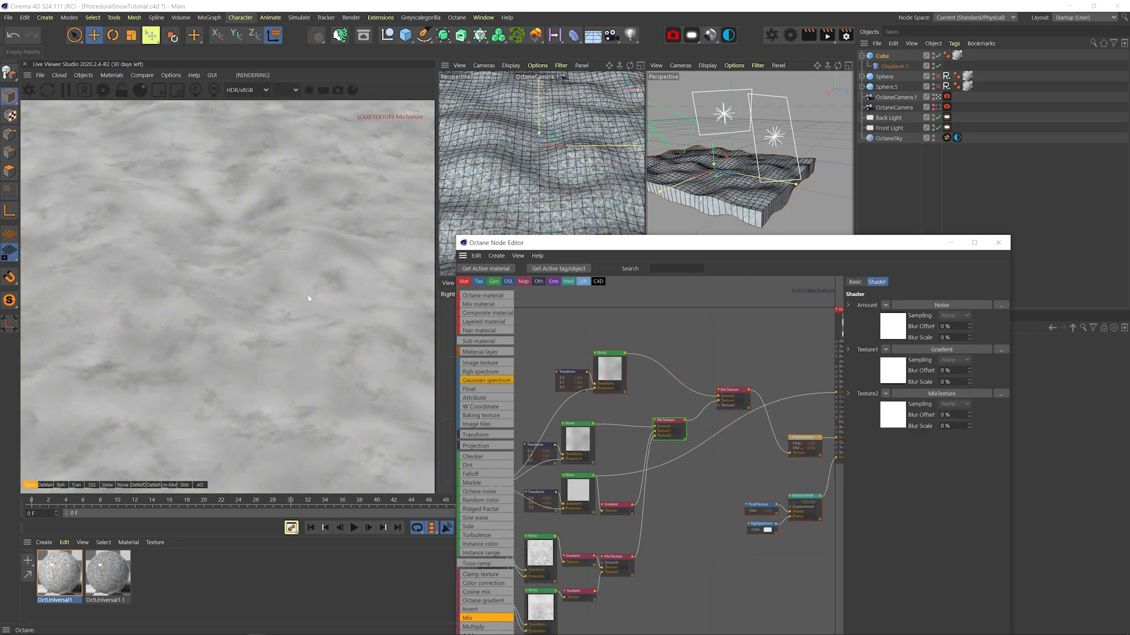
Move the existing nodes aside and insert a Color Correction node between the original mix and the new mix.
middle_click_drag(656, 511, 694, 487)
left_click_drag(711, 612, 550, 392)
left_click_drag(714, 397, 652, 426)
middle_click_drag(683, 379, 622, 406)
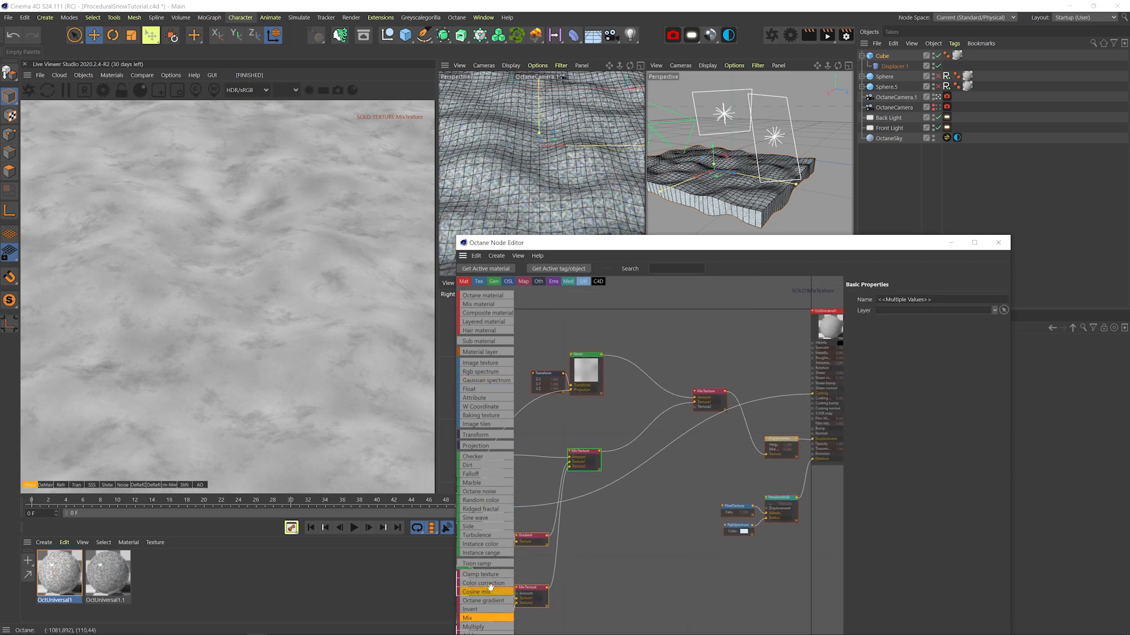
left_click_drag(623, 462, 623, 465)
Set the color correction's brightness to about 0.54 and solo that node.
scroll(622, 462, "up", 4)
left_click_drag(965, 351, 953, 352)
right_click(607, 457)
left_click(631, 467)
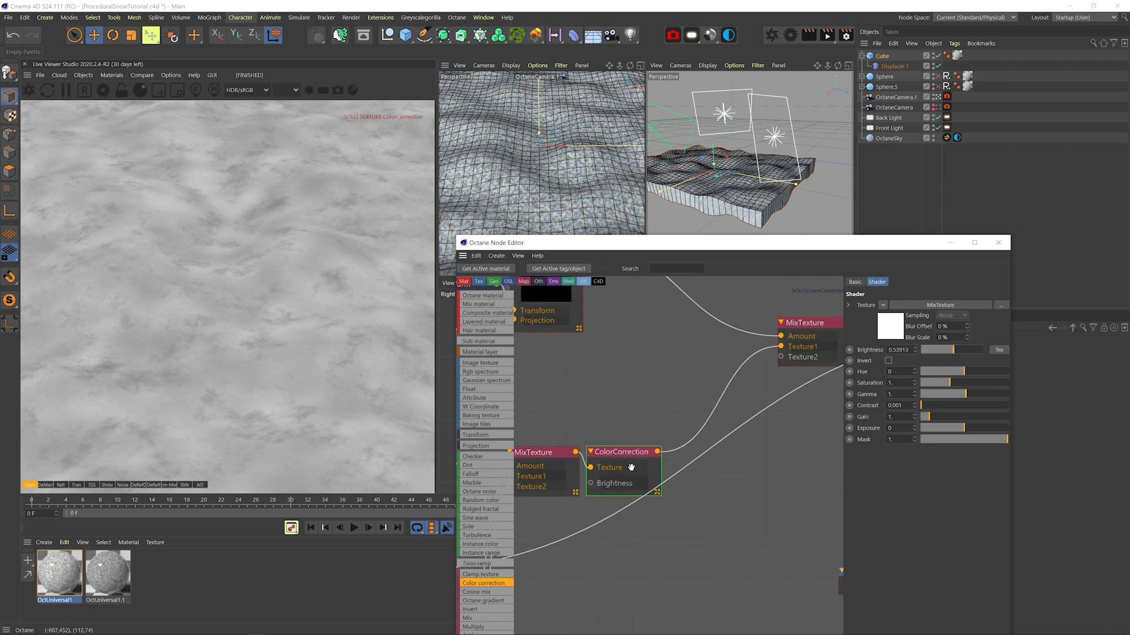
Set the HSV value of the 100% knot to 0% in the gradient feeding the original mix's Texture1.
scroll(637, 425, "down", 2)
middle_click_drag(640, 396, 782, 376)
left_click(625, 520)
double_click(1001, 410)
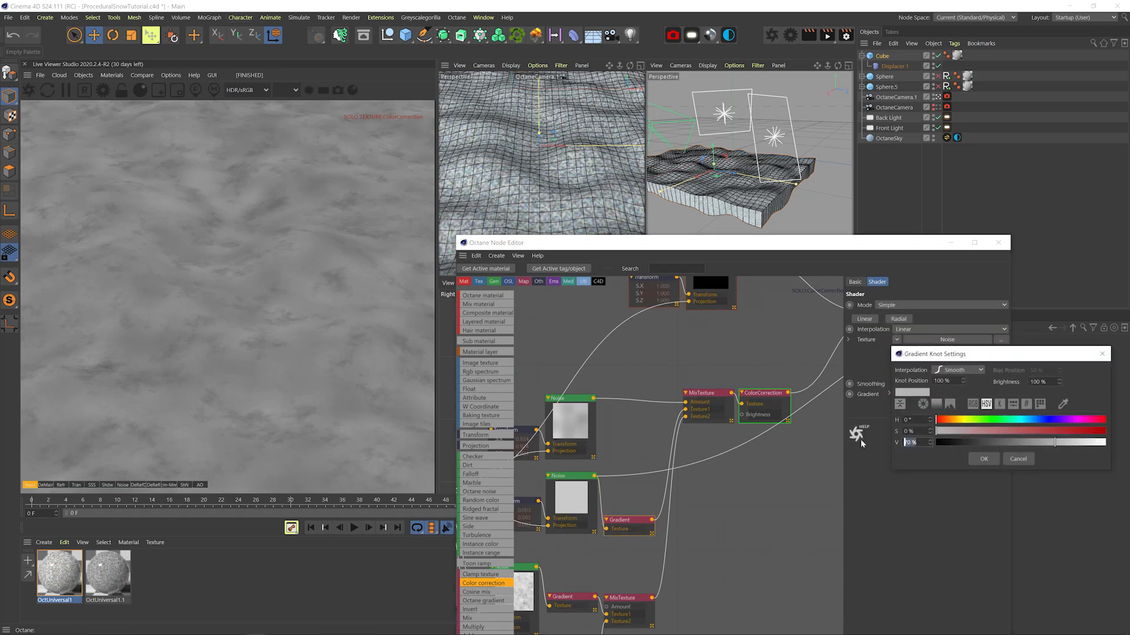
type("0")
key("Return")
Solo the new mix node to view its combined texture in the live render.
middle_click_drag(709, 344, 556, 421)
left_click(743, 387)
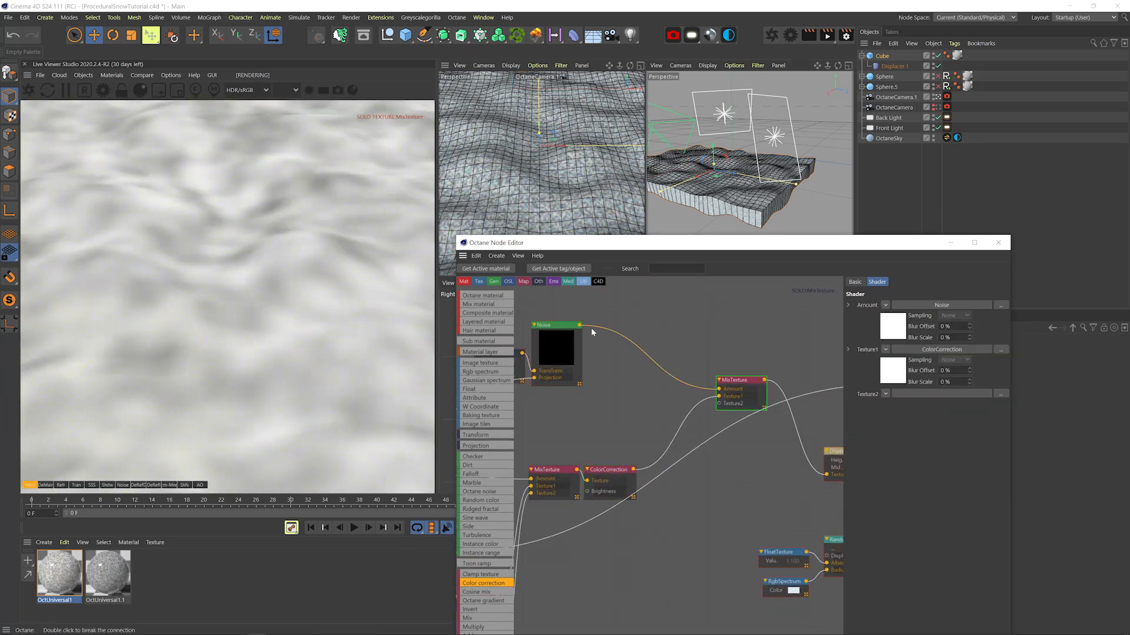
middle_click_drag(584, 364, 621, 356)
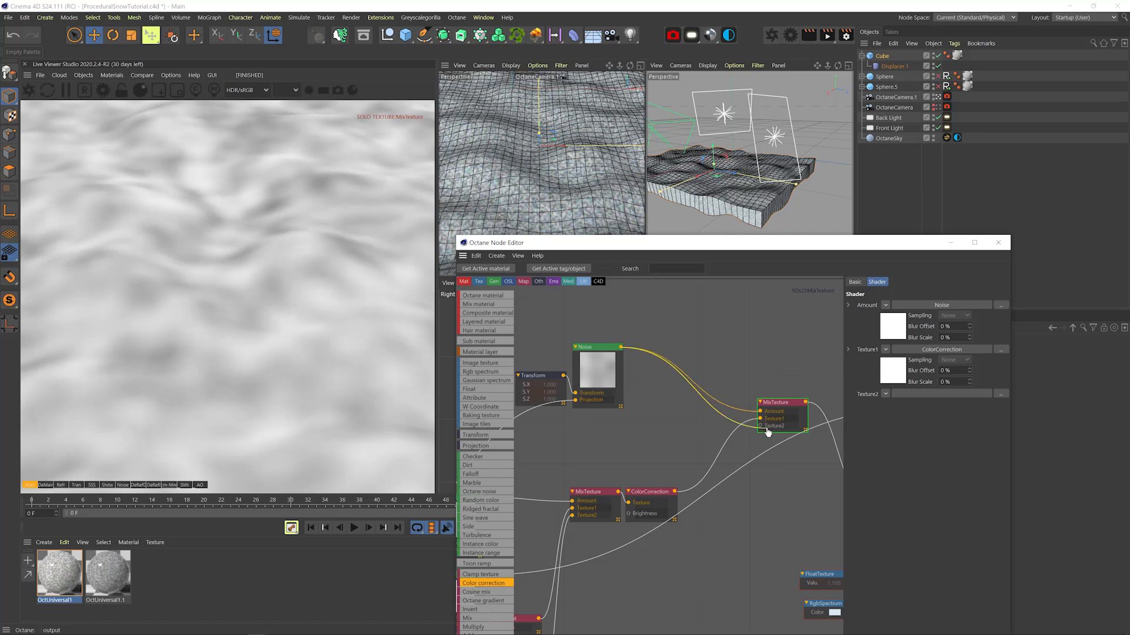
Connect the new noise to the new mix's Texture2 and insert an Octane gradient with closely spaced black and white knots on its Amount input.
left_click_drag(762, 431, 761, 426)
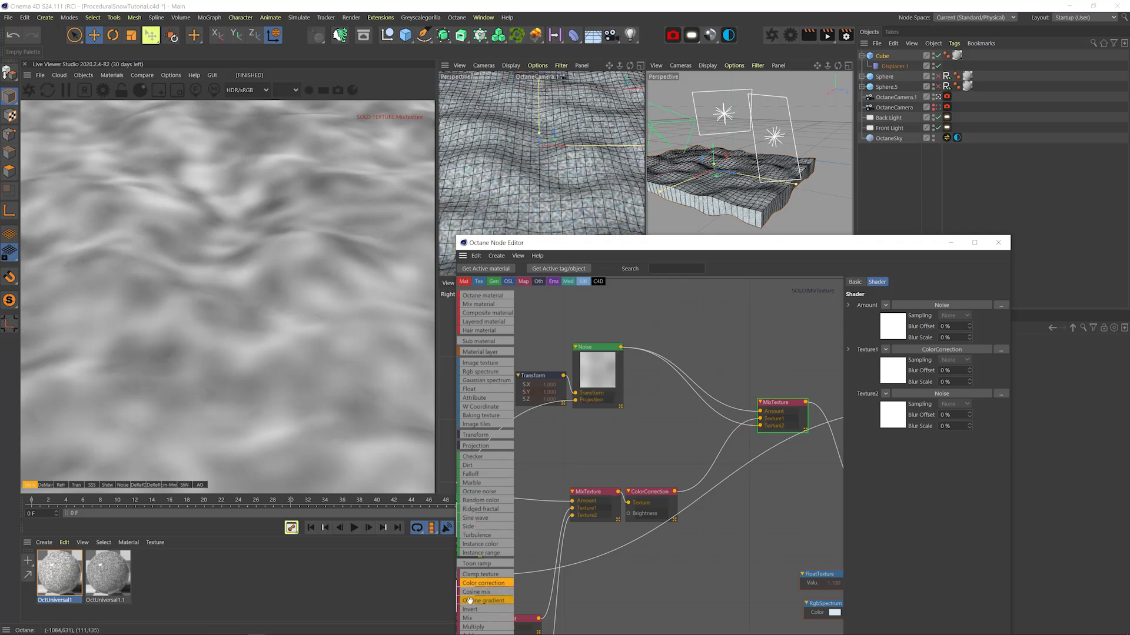
left_click_drag(484, 599, 662, 340)
left_click_drag(1002, 410, 920, 411)
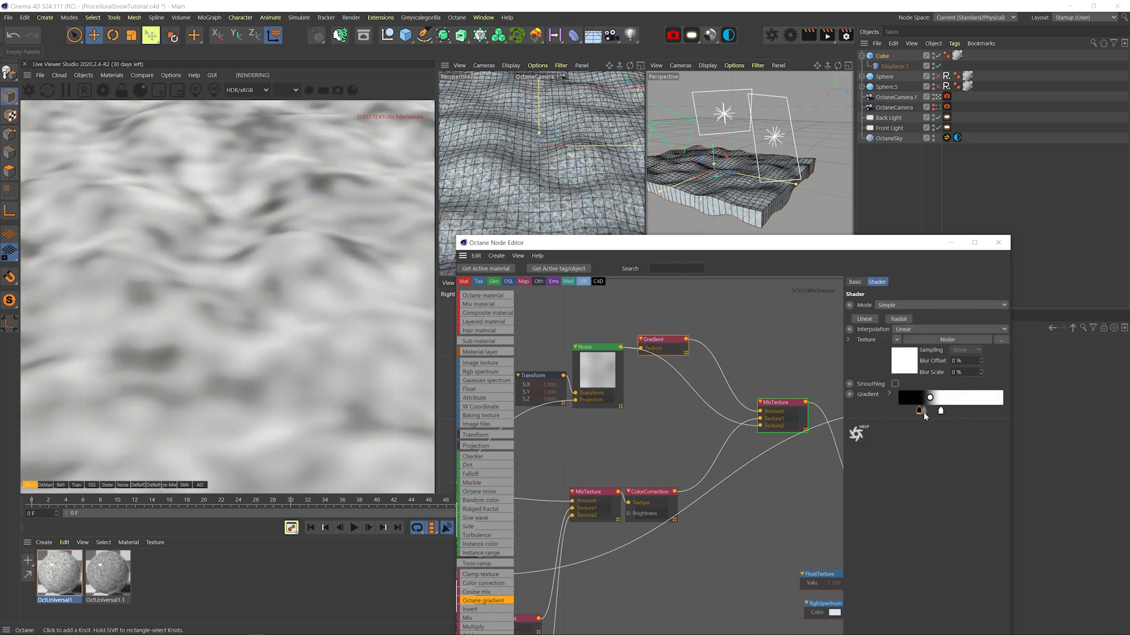
Set the new noise to Circular with 16 octaves, omega about 0.24 and gamma about 5.3, and enlarge its transform scale.
left_click(593, 371)
left_click(948, 304)
left_click(942, 333)
left_click_drag(965, 316, 989, 350)
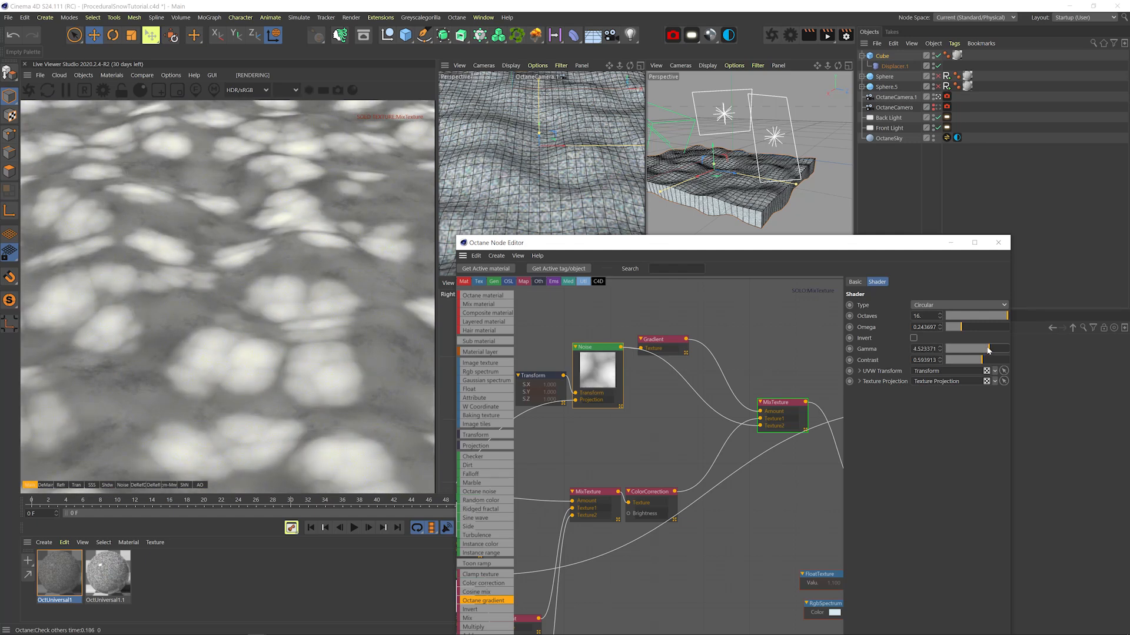
left_click(537, 377)
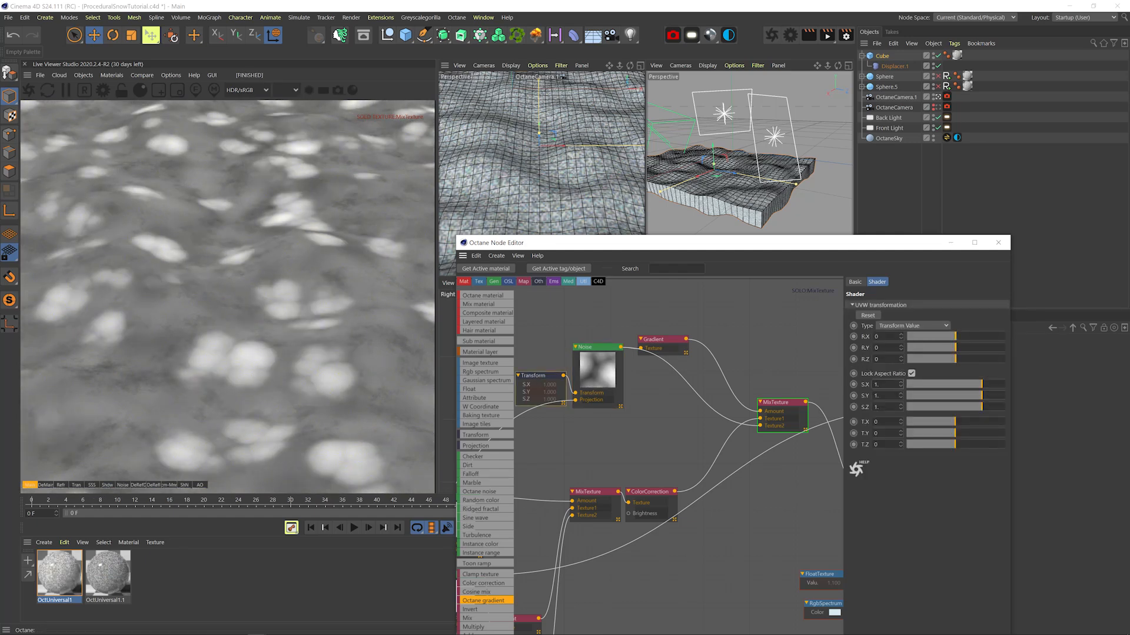
Move the Amount gradient's knots closer together, and solo the gradient and the circular noise in turn to compare them.
left_click(658, 339)
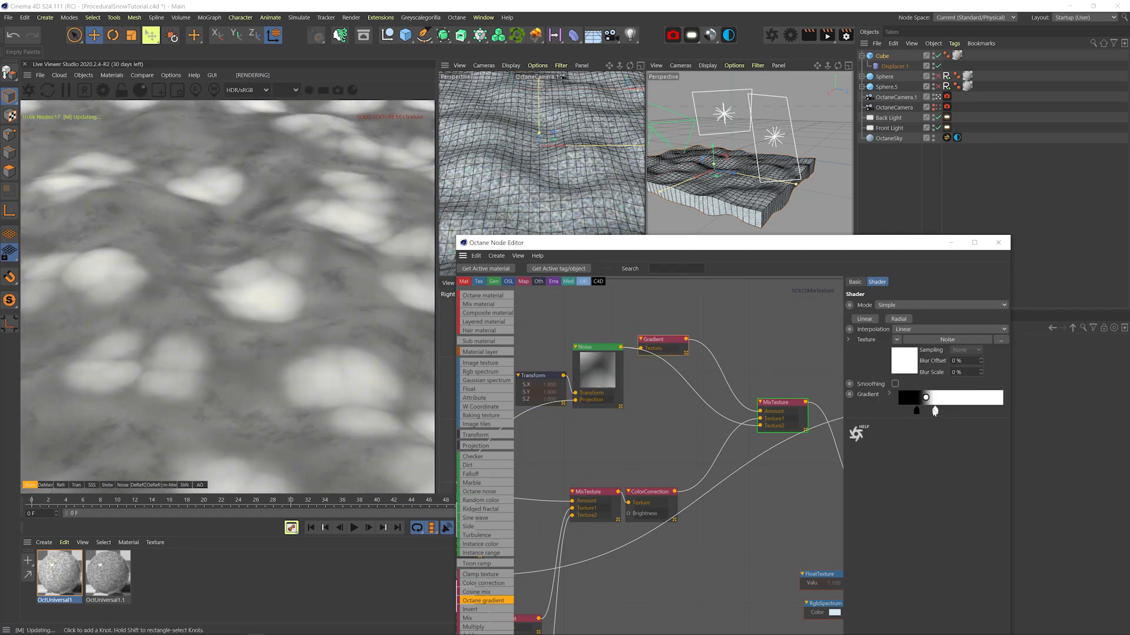
right_click(665, 344)
left_click(680, 350)
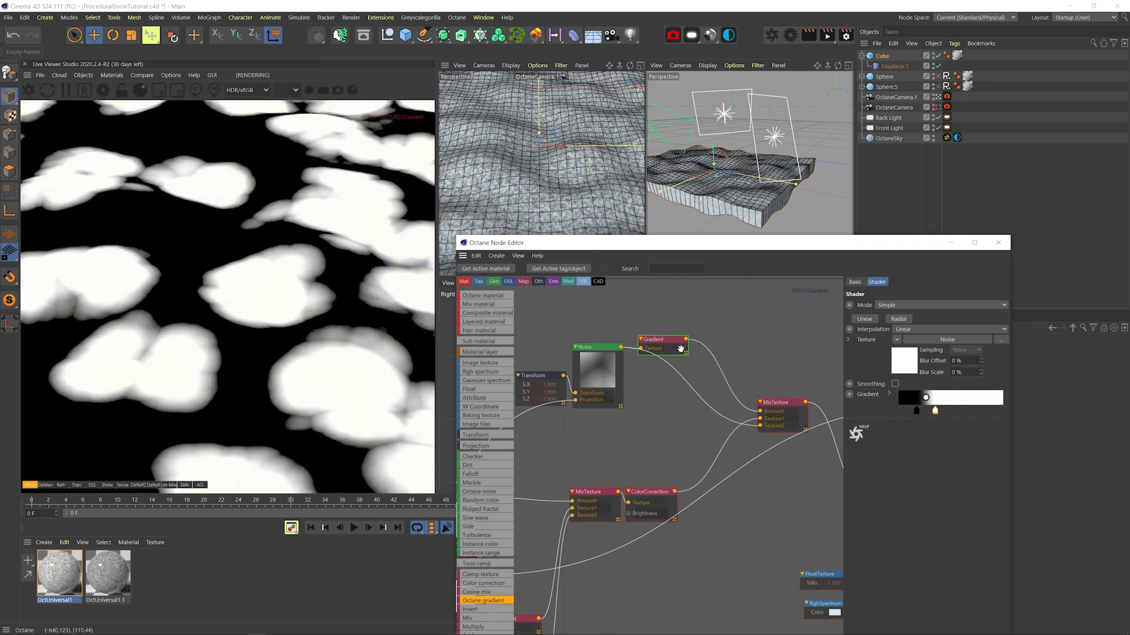
right_click(596, 368)
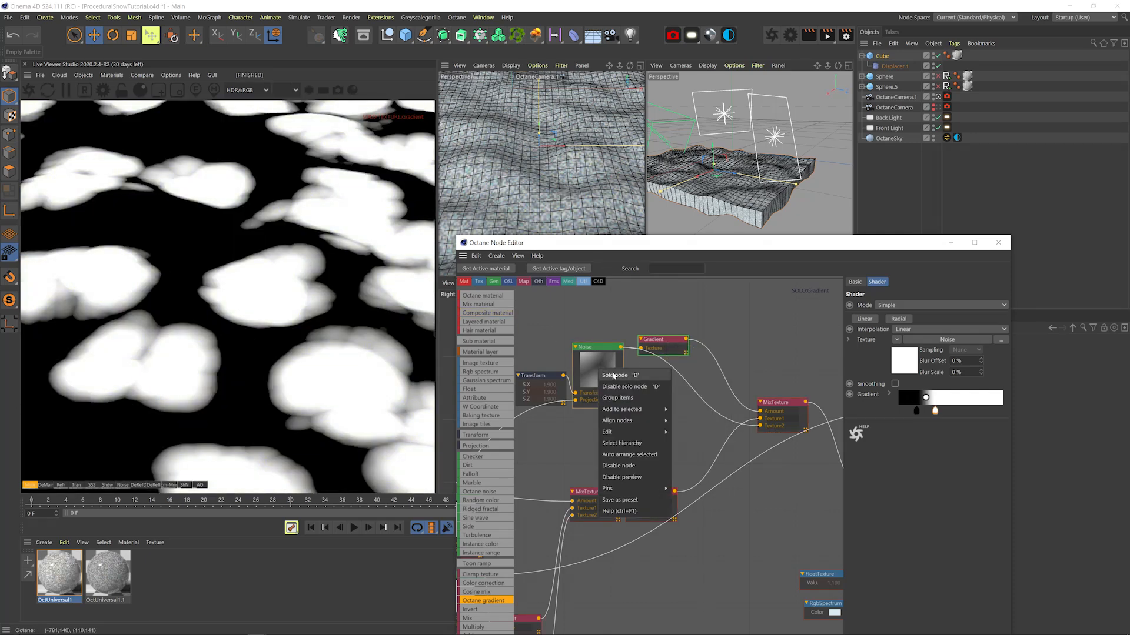
left_click(611, 375)
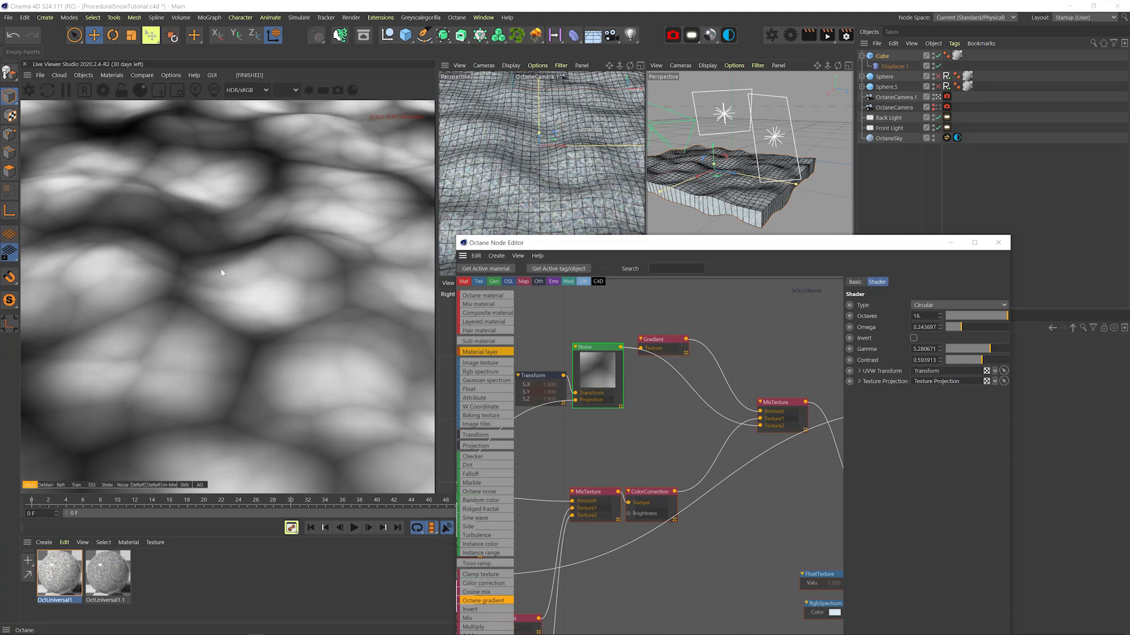
right_click(667, 349)
left_click(686, 360)
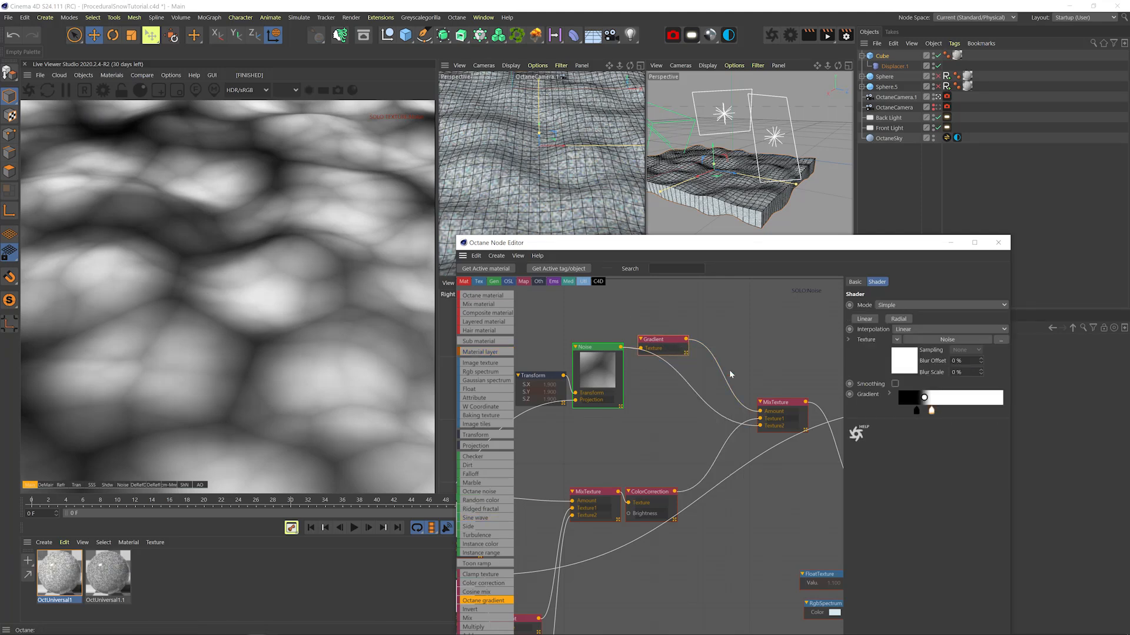
Solo the new mix and insert a gradient between the circular noise and its Texture2, with the 0% knot's value at 20%.
left_click(764, 403)
left_click_drag(693, 392, 676, 551)
double_click(898, 413)
double_click(806, 443)
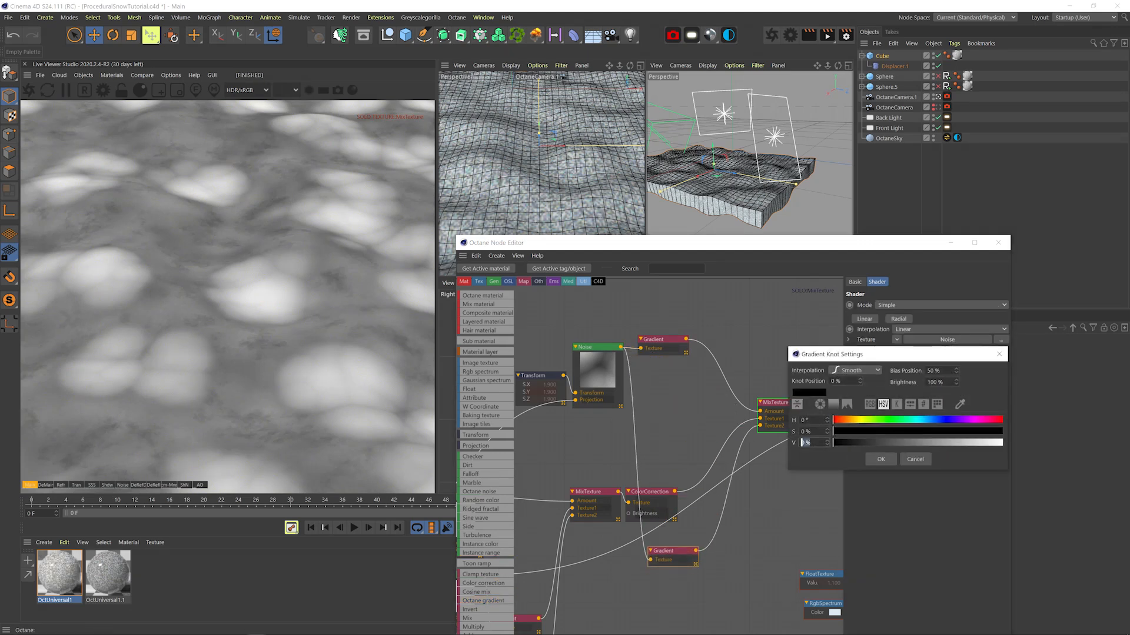
type("20")
key("Return")
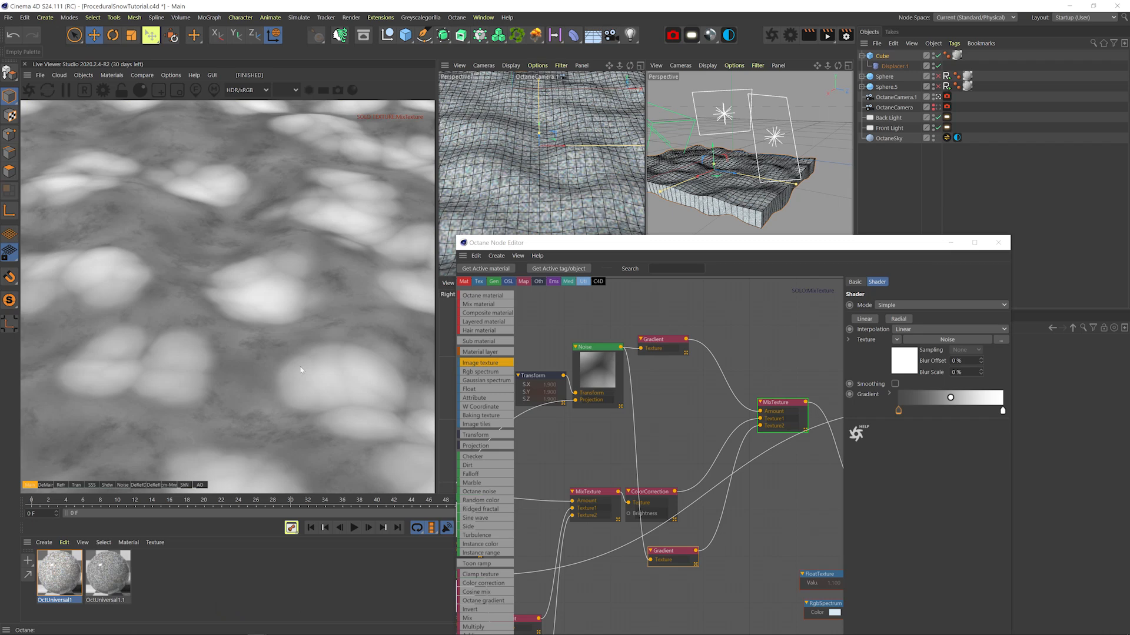
Save the project and disable solo on the new mix node to return to the full material render.
key("ctrl+s")
right_click(667, 397)
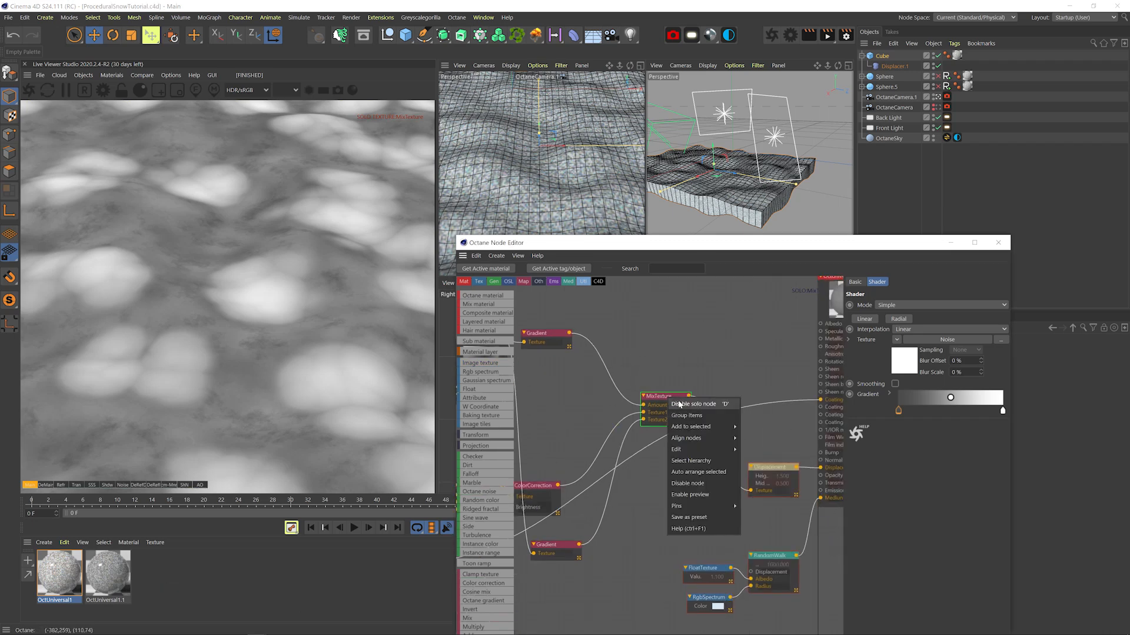
left_click(672, 403)
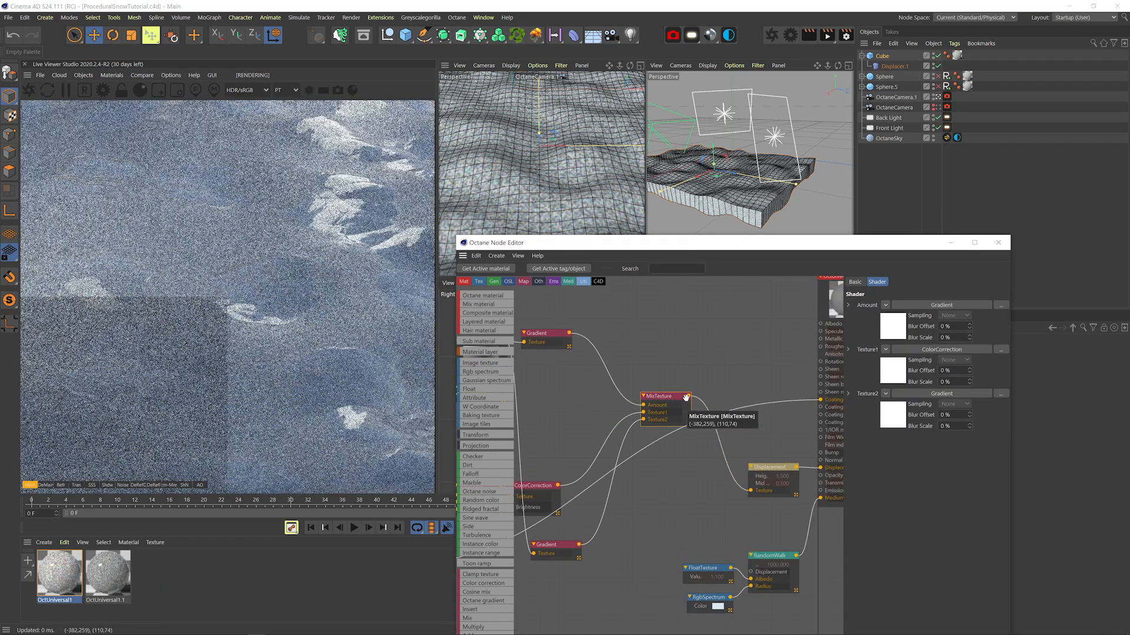
Set the displacement node's height to 4 cm.
left_click(771, 467)
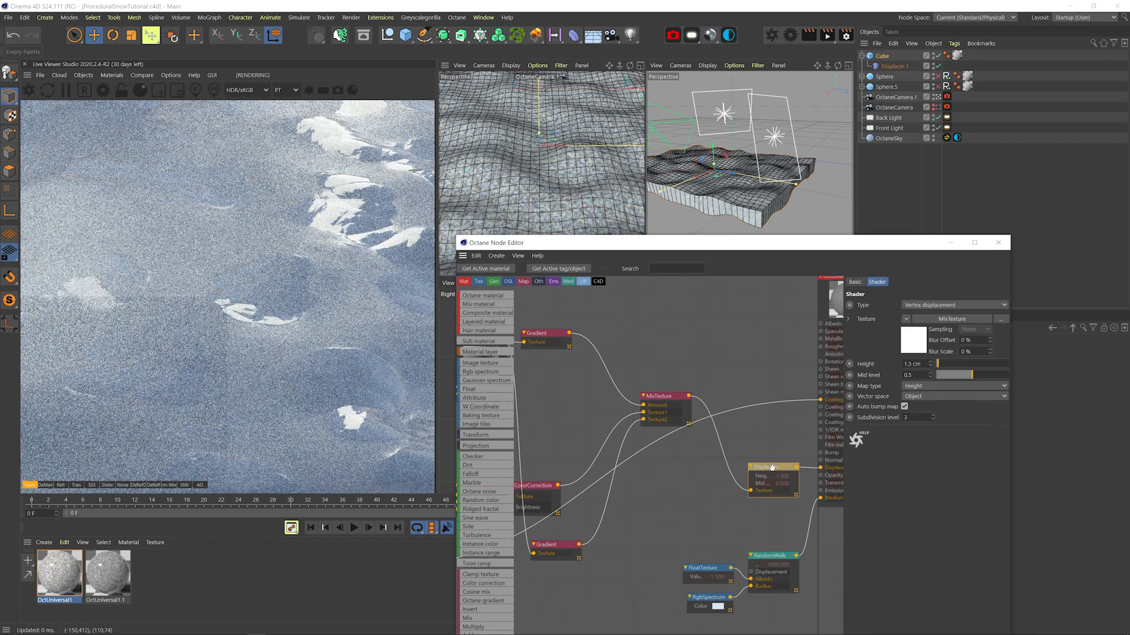
type("4")
key("Return")
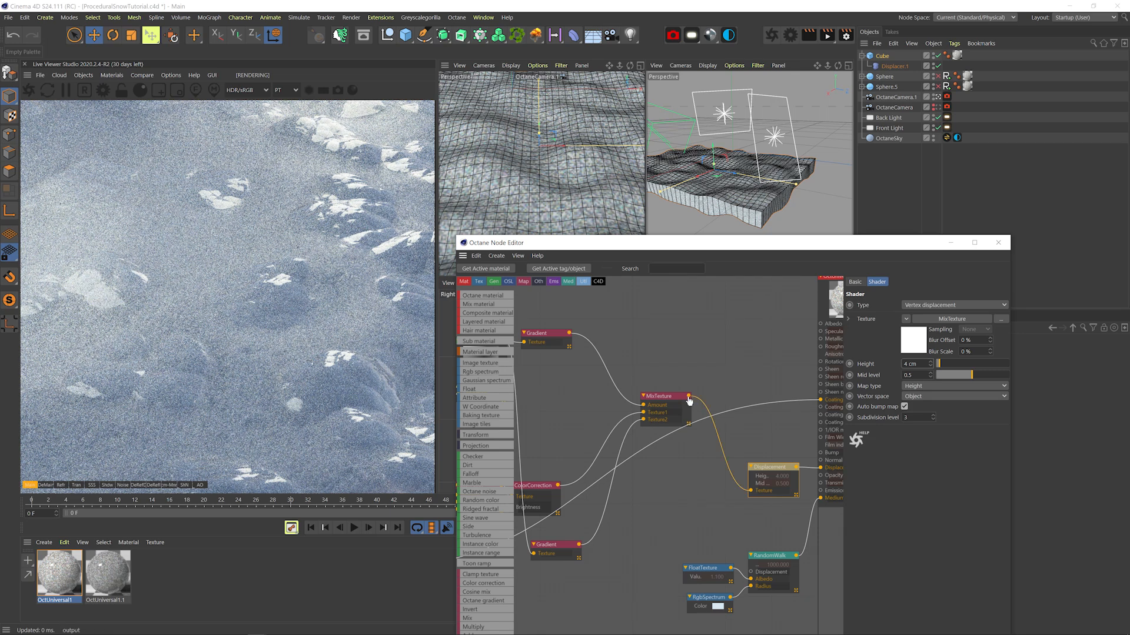
Move the universal material node farther from the displacement node to make room in the graph.
middle_click_drag(742, 467, 698, 453)
scroll(698, 453, "down", 2)
left_click_drag(711, 308, 777, 307)
middle_click_drag(588, 442, 676, 426)
scroll(676, 426, "down", 1)
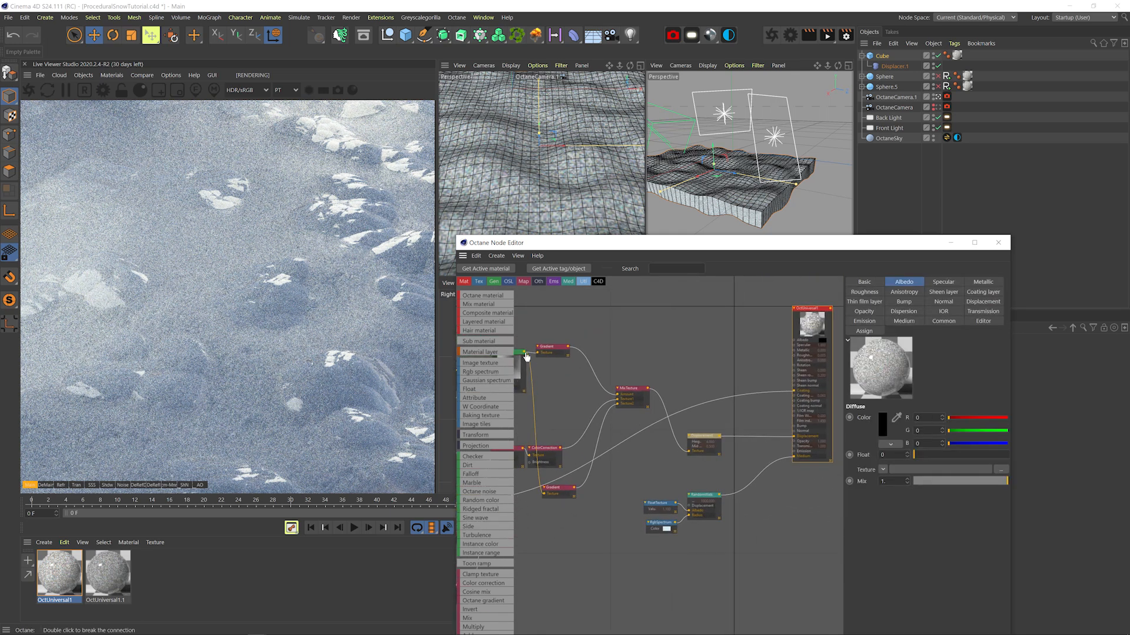
Feed the circular noise through a new Octane gradient into the material's Transmission channel and invert the gradient's knots.
left_click_drag(524, 354, 702, 476)
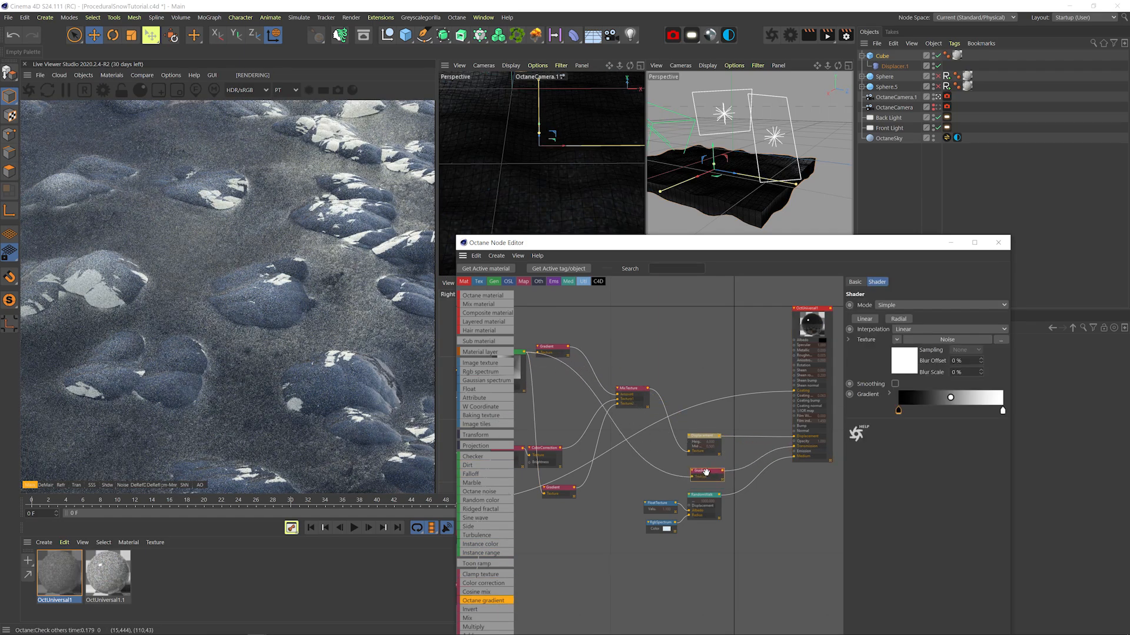
middle_click_drag(586, 421, 639, 423)
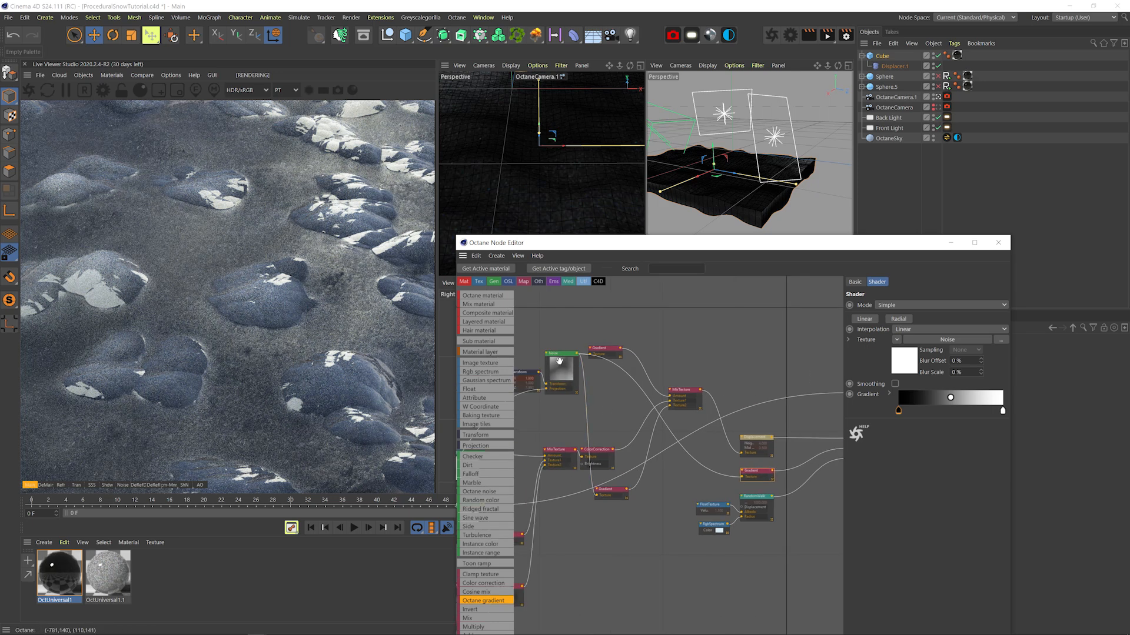
right_click(909, 410)
left_click(927, 438)
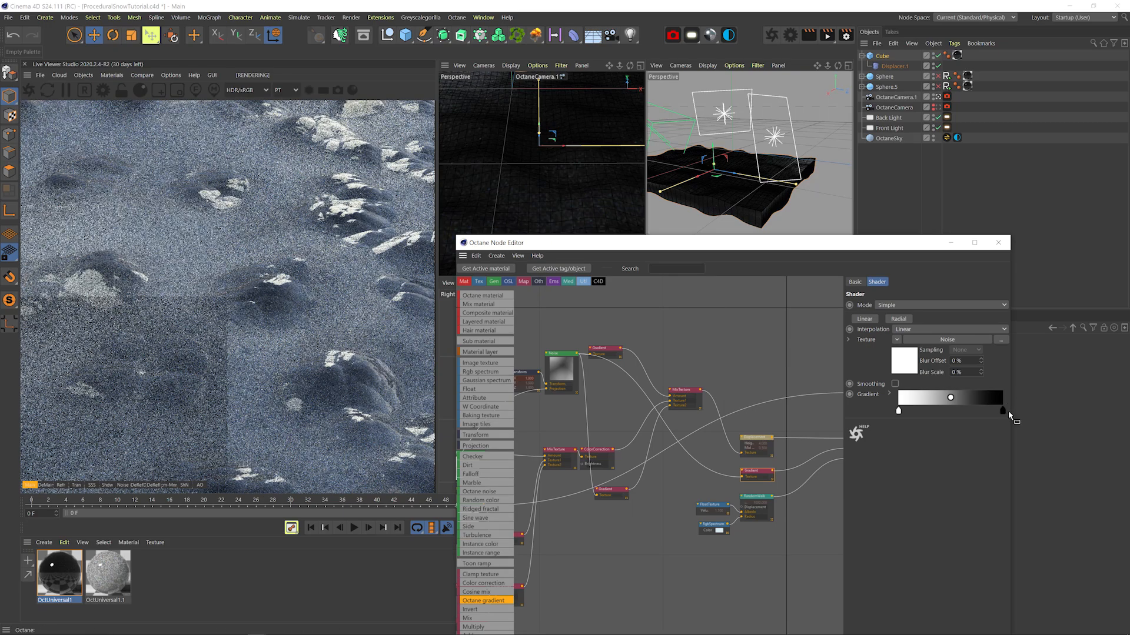
Bring the transmission gradient's white and black knots close together near its start for a sharp edge, and save the project.
left_click_drag(1004, 411, 929, 410)
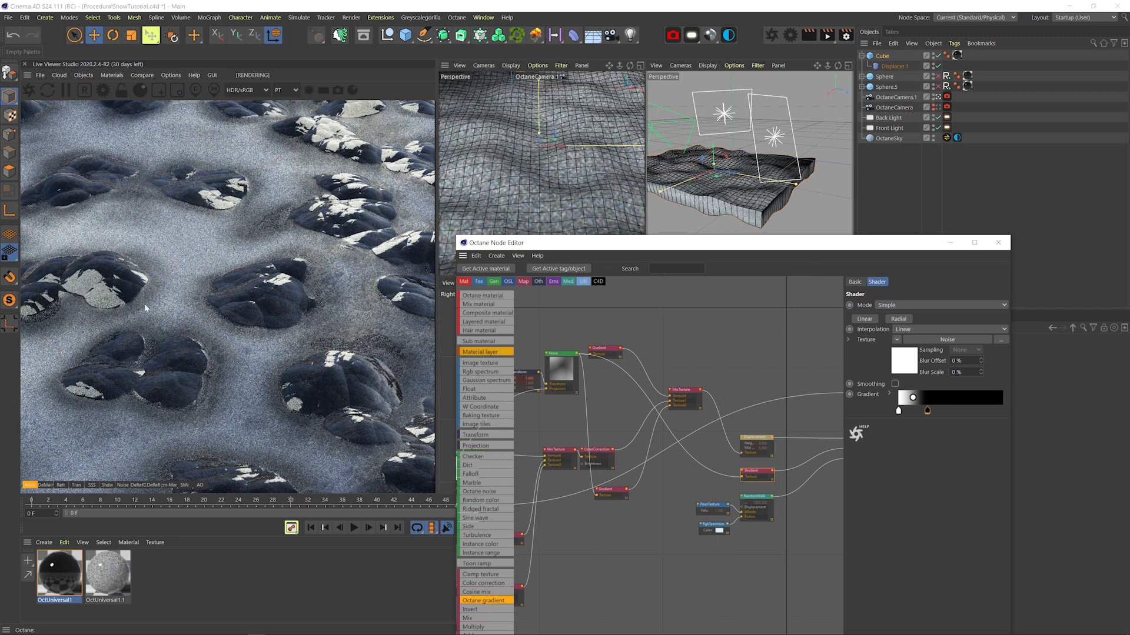
left_click(897, 411)
left_click_drag(902, 412, 911, 412)
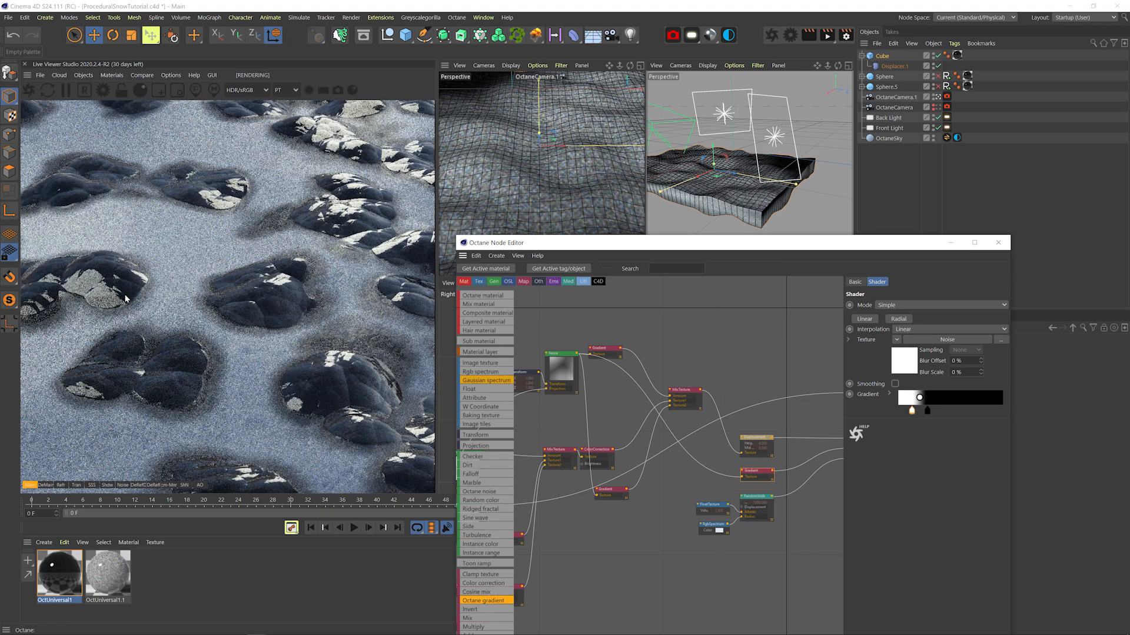
middle_click_drag(776, 387, 698, 388)
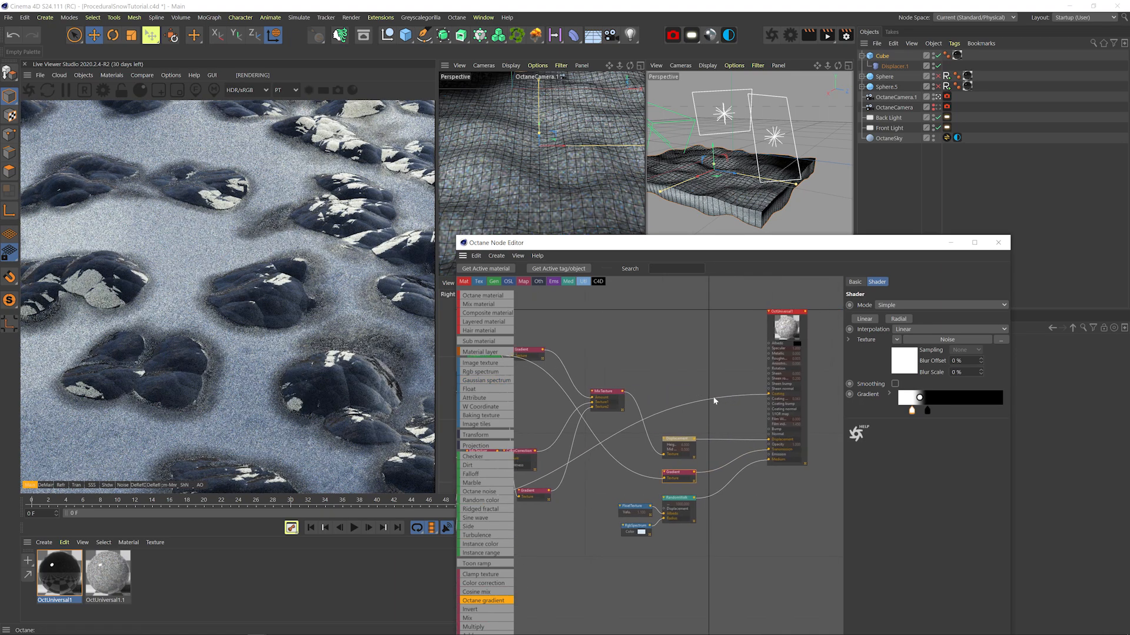
left_click_drag(927, 412, 917, 415)
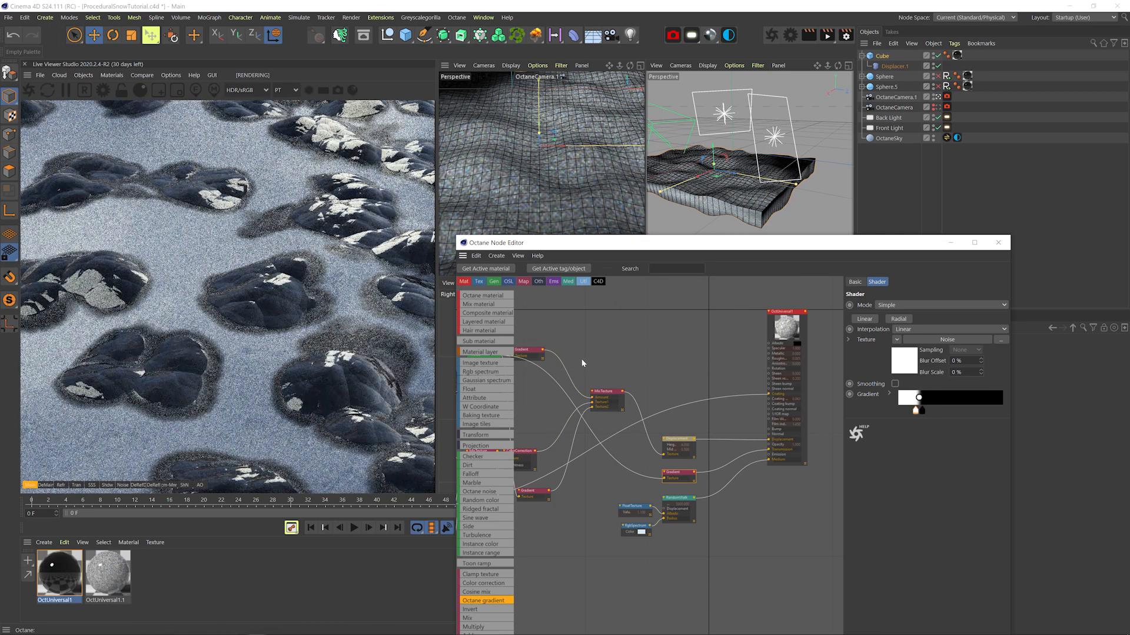
middle_click_drag(599, 351, 612, 355)
key("ctrl+s")
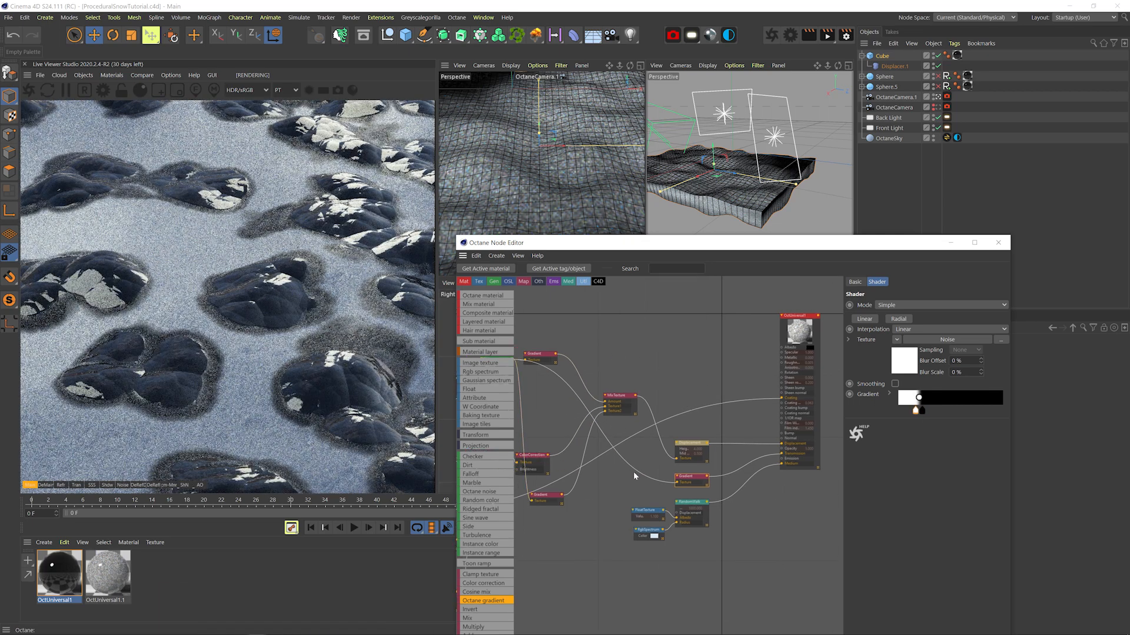
Insert a mix before the Coating channel, using the transmission gradient as Amount, a float of 0 as Texture1 and the existing noise as Texture2.
middle_click_drag(690, 403, 696, 402)
middle_click_drag(587, 469, 562, 465)
left_click_drag(697, 375, 701, 406)
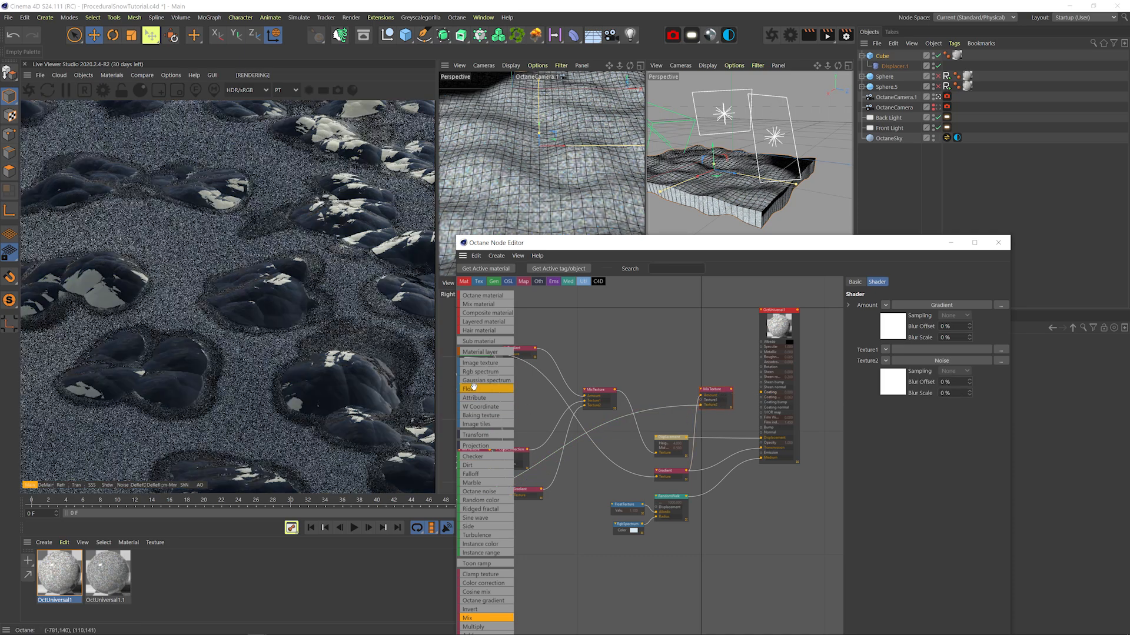
left_click(701, 401)
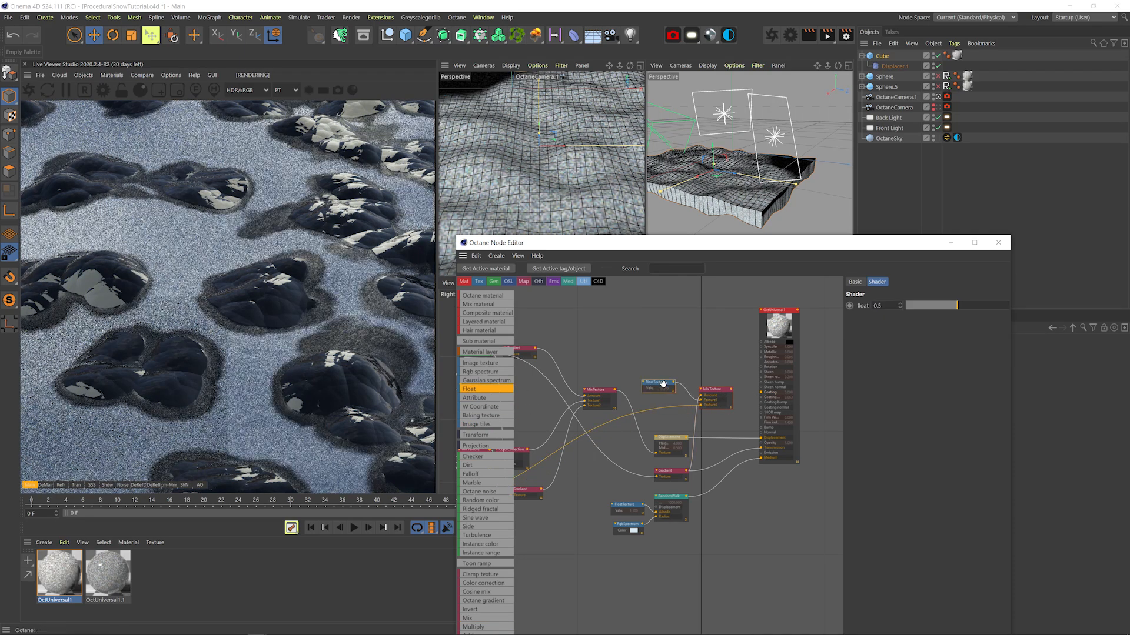
left_click_drag(956, 306, 877, 317)
left_click_drag(731, 390, 761, 392)
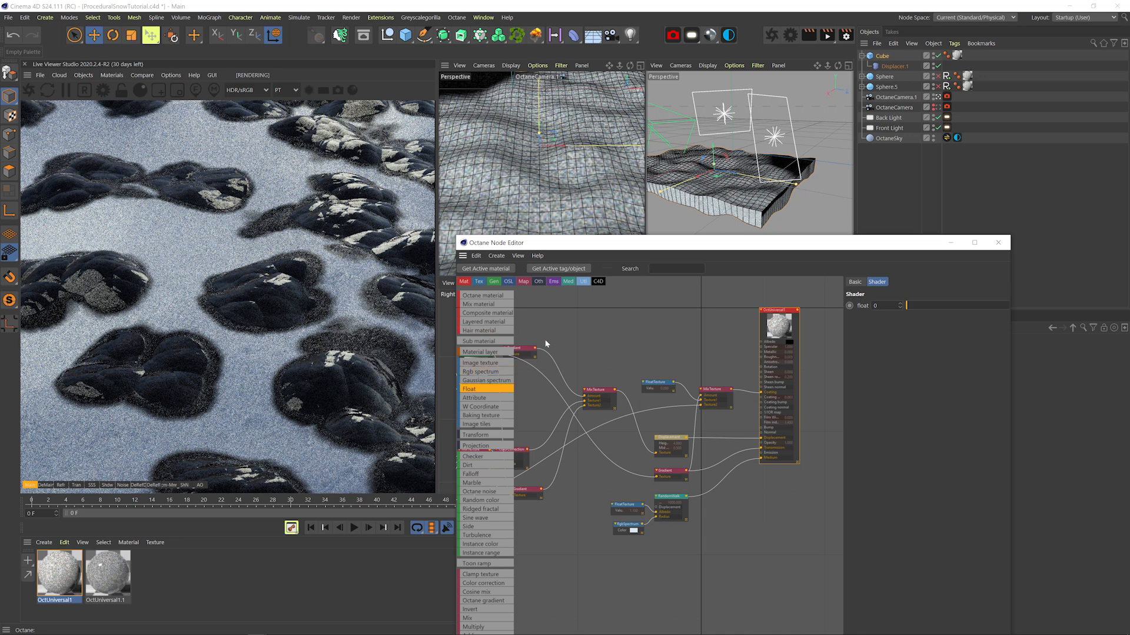
Solo the coating mix to preview its mask, save the project, and restore the full material render.
right_click(709, 402)
left_click(726, 395)
key("ctrl+s")
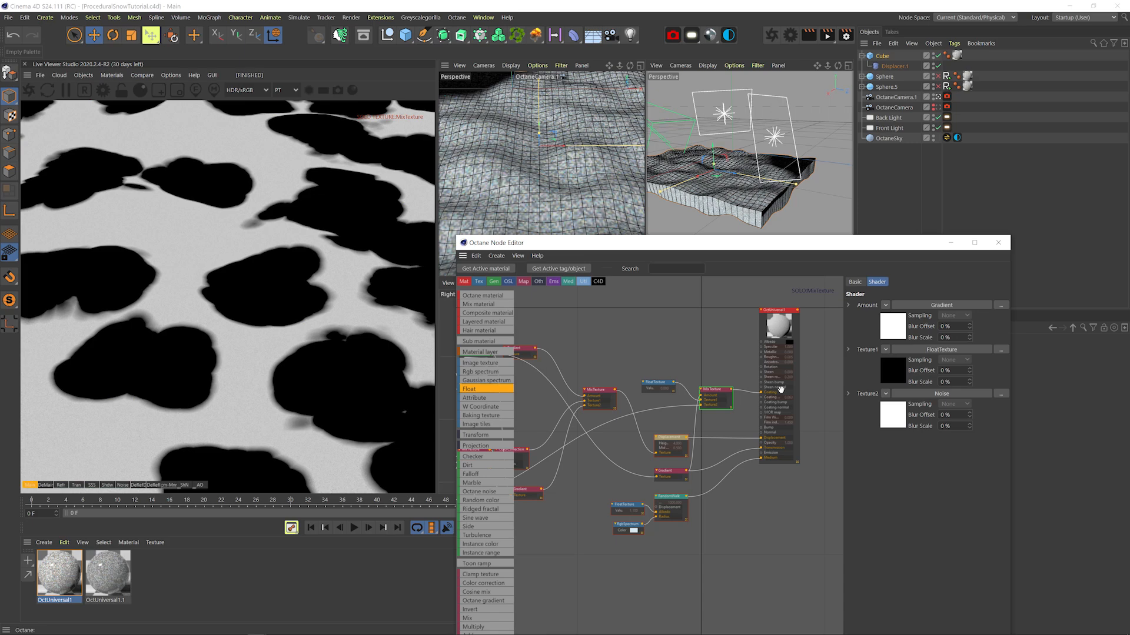
right_click(723, 397)
left_click(734, 403)
Move the coating mix and its float node higher in the graph to free up space.
middle_click_drag(716, 417, 692, 407)
left_click_drag(692, 407, 633, 359)
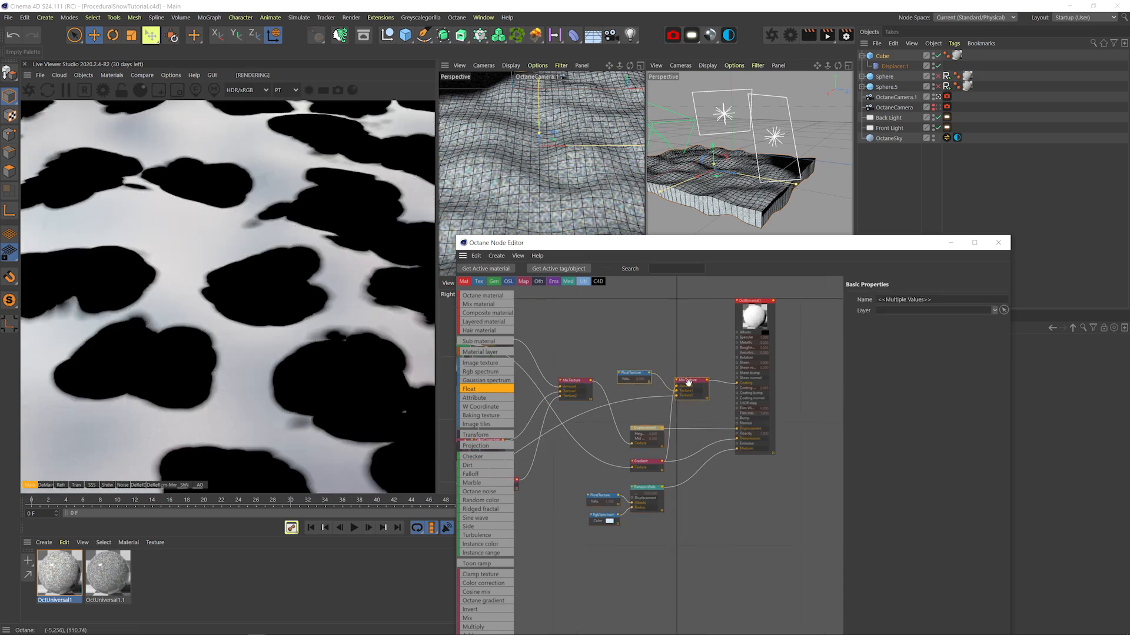
left_click_drag(688, 383, 686, 372)
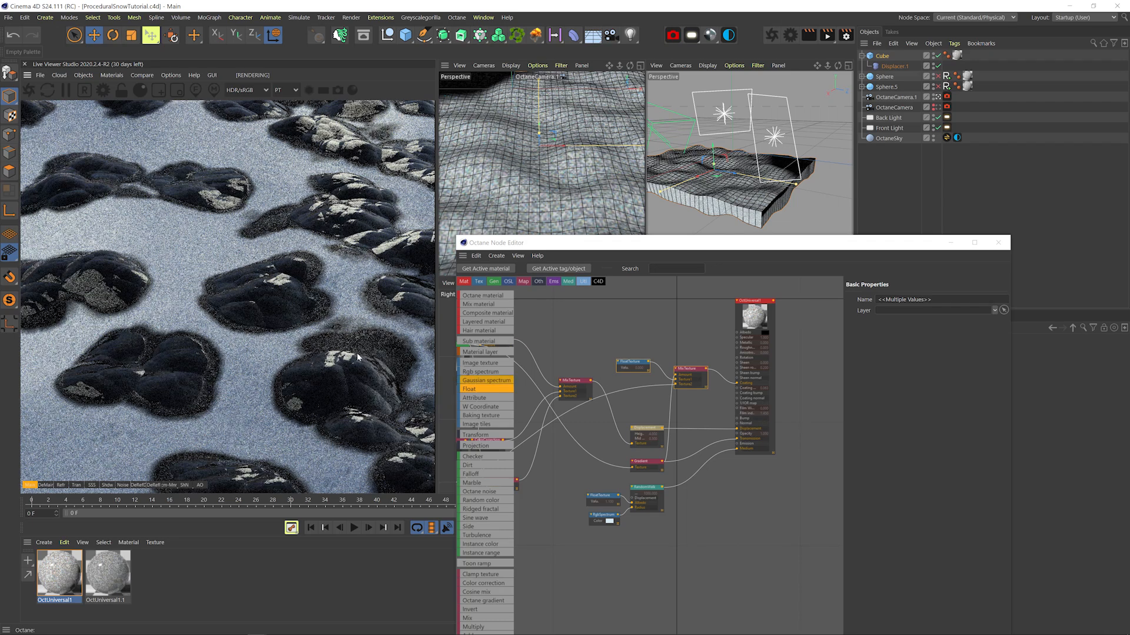
Restrict the live render to a region over the clumps in the lower middle of the image.
left_click(175, 90)
left_click_drag(233, 255, 388, 418)
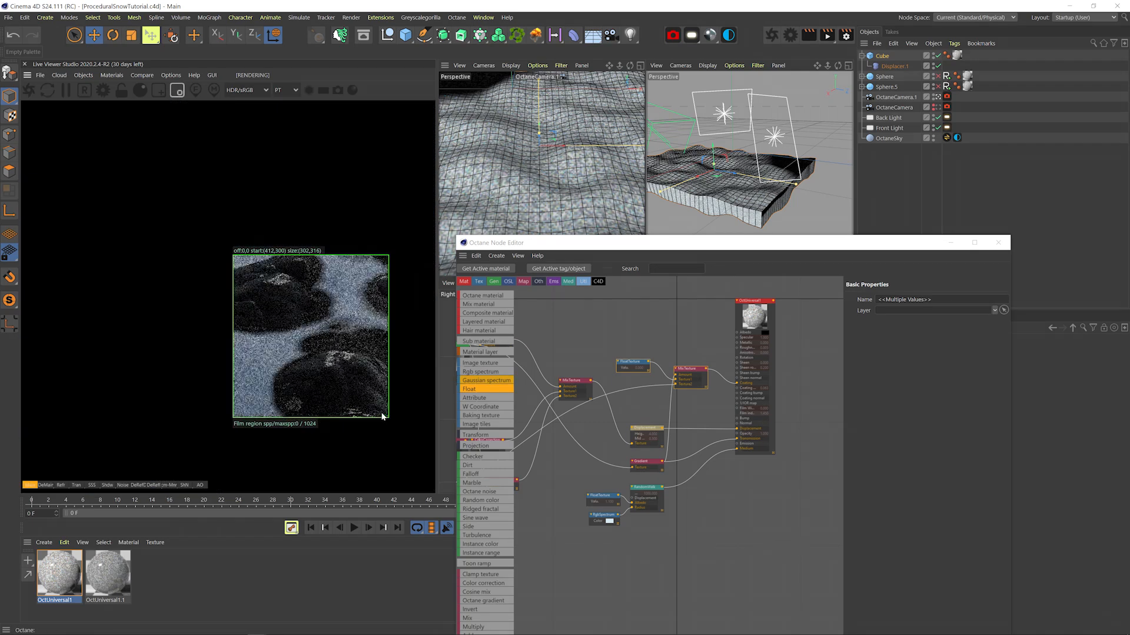
Create a second mix below the coating mix, with the transmission gradient as Amount and the zero float as Texture1.
left_click_drag(624, 401, 624, 402)
mouse_move(694, 369)
left_mouse_down()
mouse_move(694, 346)
mouse_move(695, 387)
left_mouse_up()
left_click(700, 323)
left_click_drag(673, 447, 681, 395)
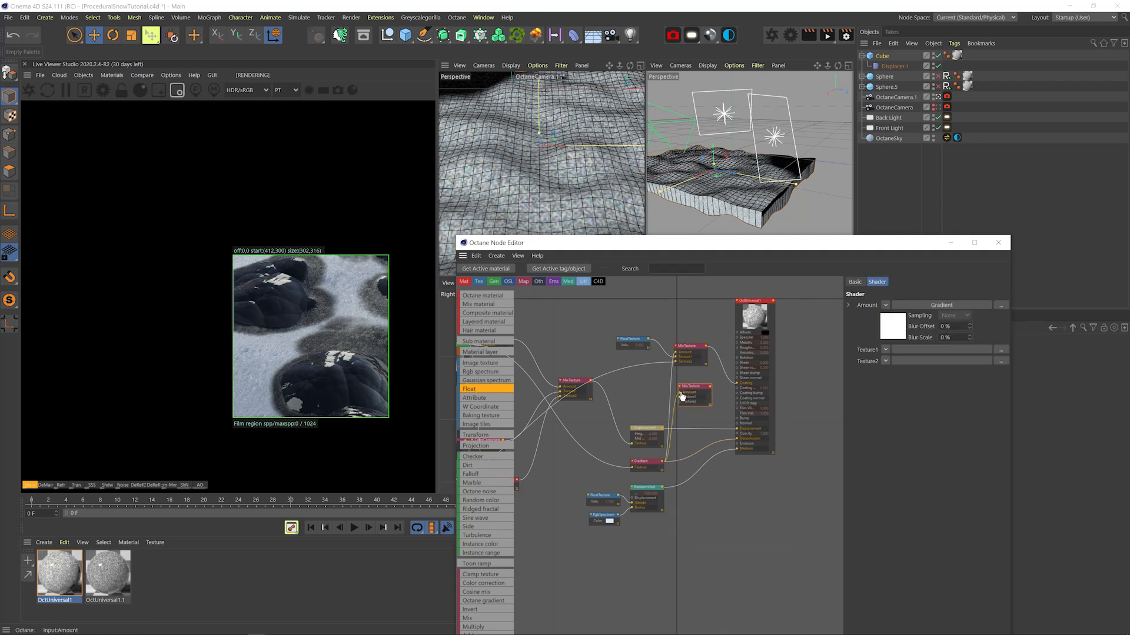
middle_click_drag(659, 410, 767, 391)
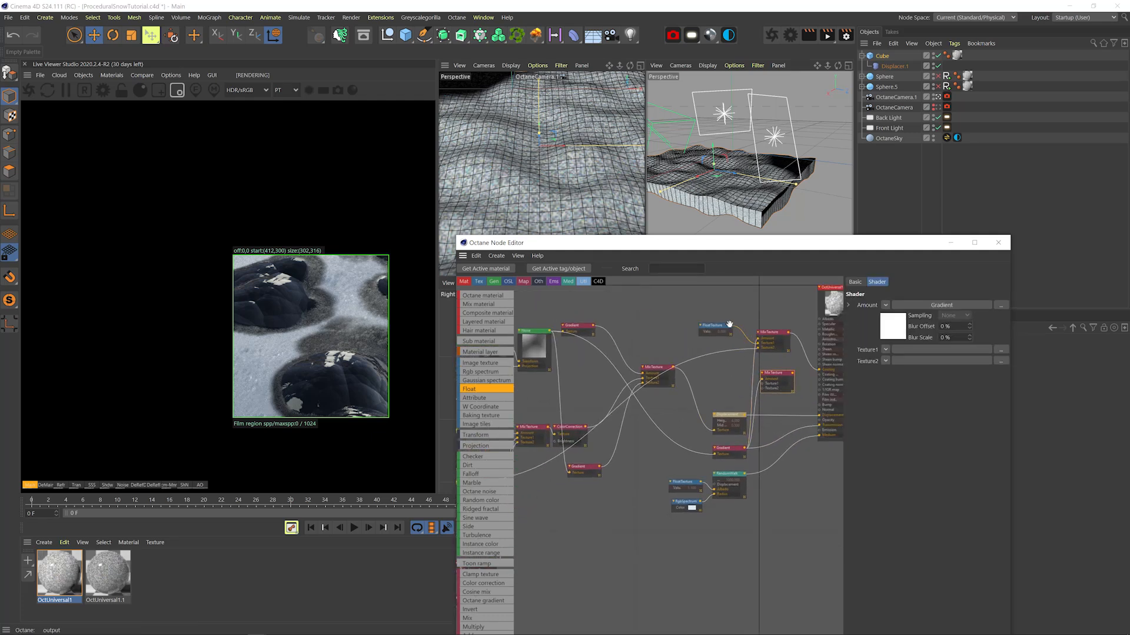
left_click_drag(765, 392, 763, 383)
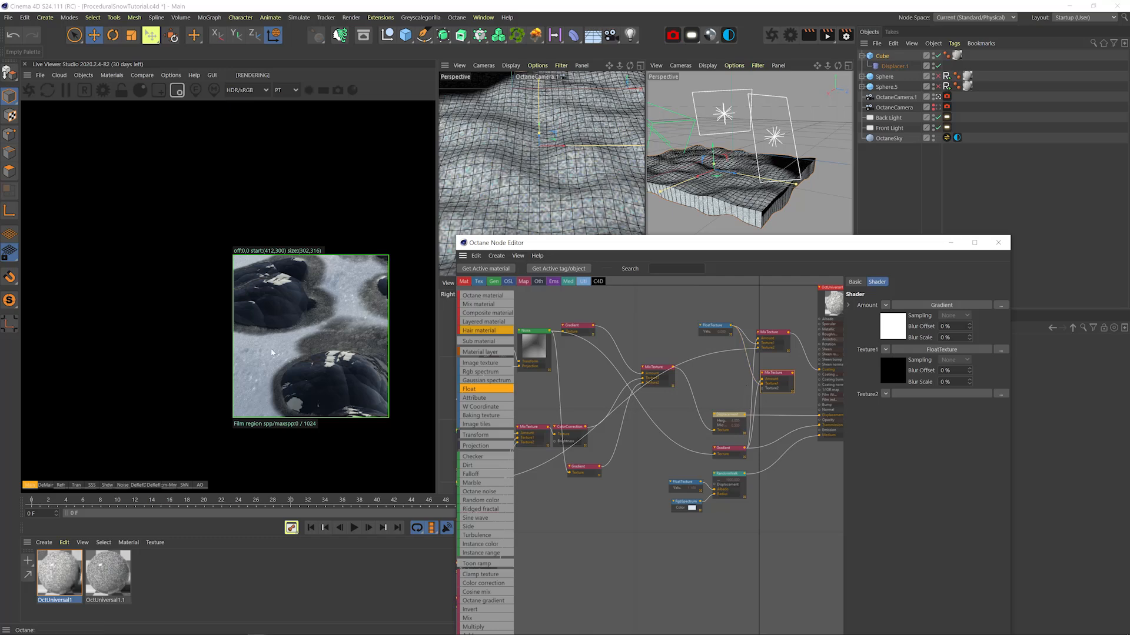
Connect one of the fine noise nodes to the second mix's Texture2 and feed the mix into the material's Bump.
middle_click_drag(536, 483, 646, 432)
scroll(646, 431, "down", 3)
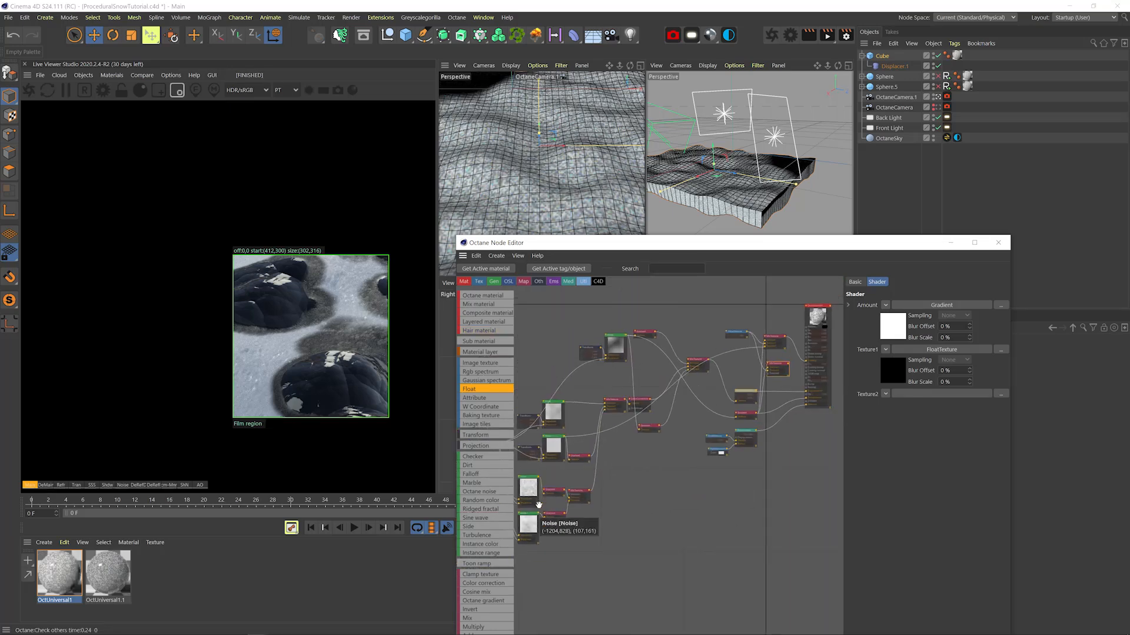
scroll(765, 379, "up", 3)
left_click_drag(769, 379, 768, 394)
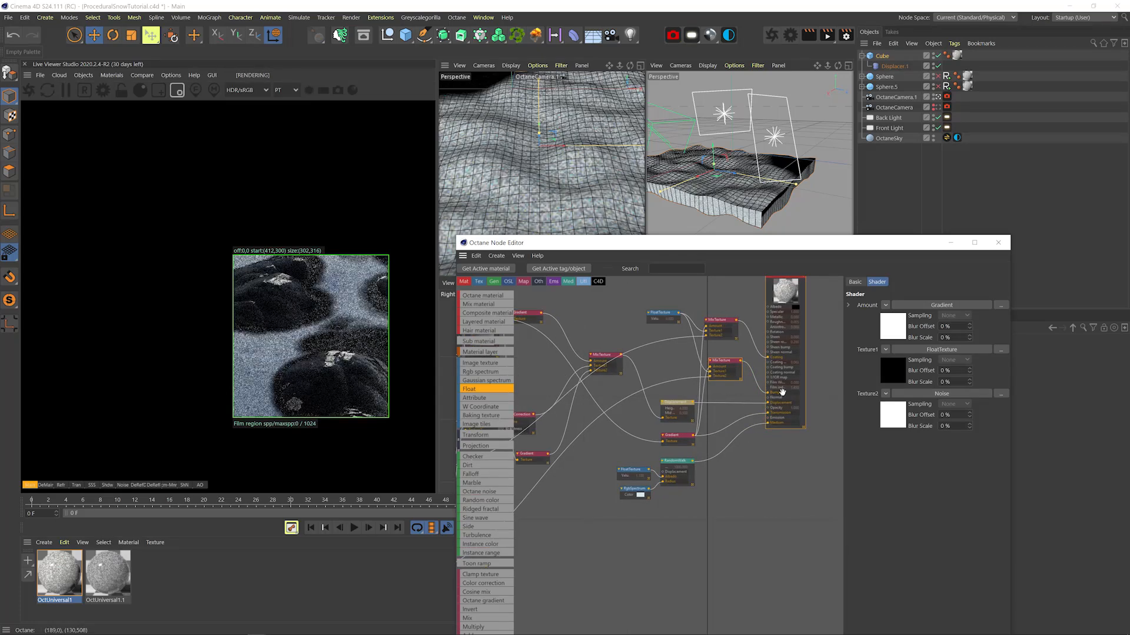
Solo the bump mix and save the project.
right_click(722, 368)
left_click(740, 378)
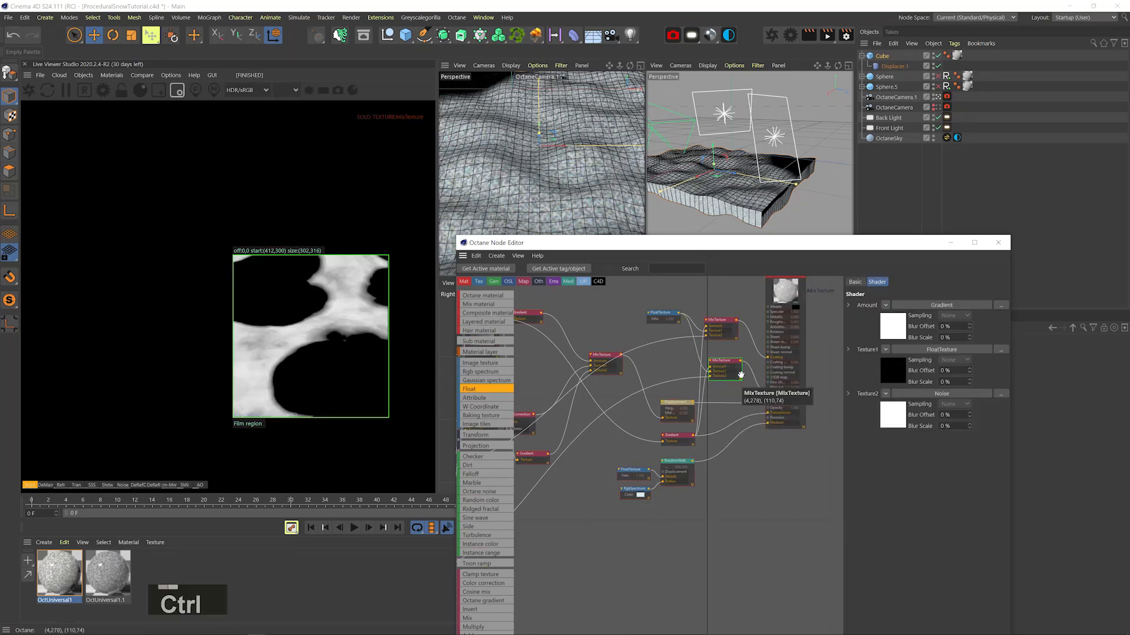
key("ctrl+s")
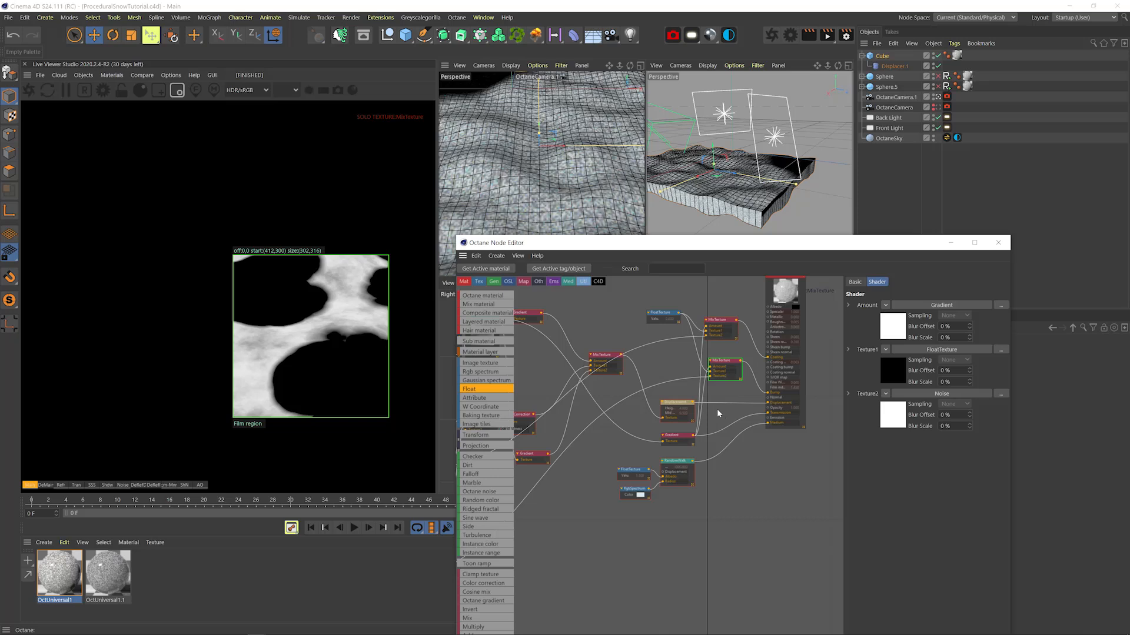
Swap the bump mix's noise to Texture1 and float to Texture2, and insert a gradient after the noise with its black knot moved inward.
scroll(714, 399, "up", 2)
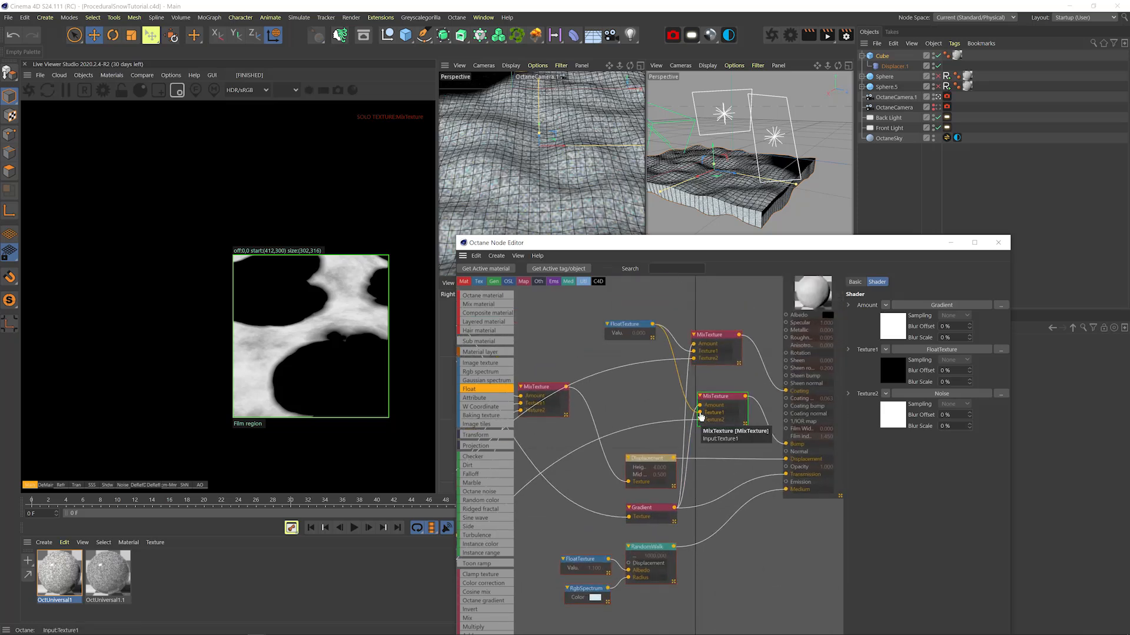
left_click_drag(700, 423, 700, 424)
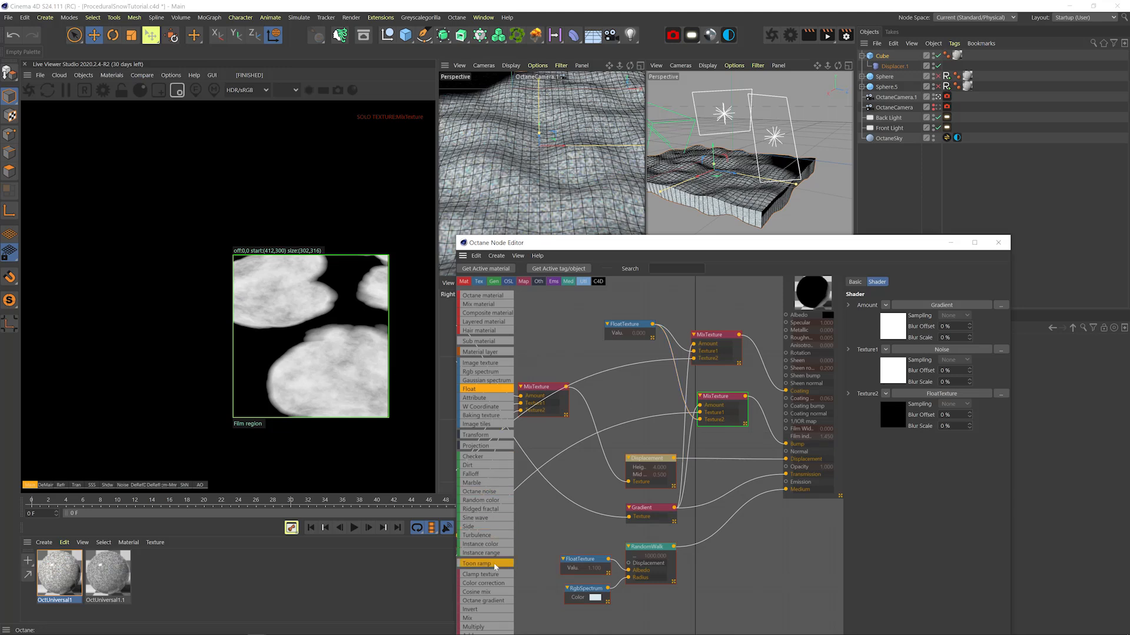
left_click_drag(652, 419, 652, 419)
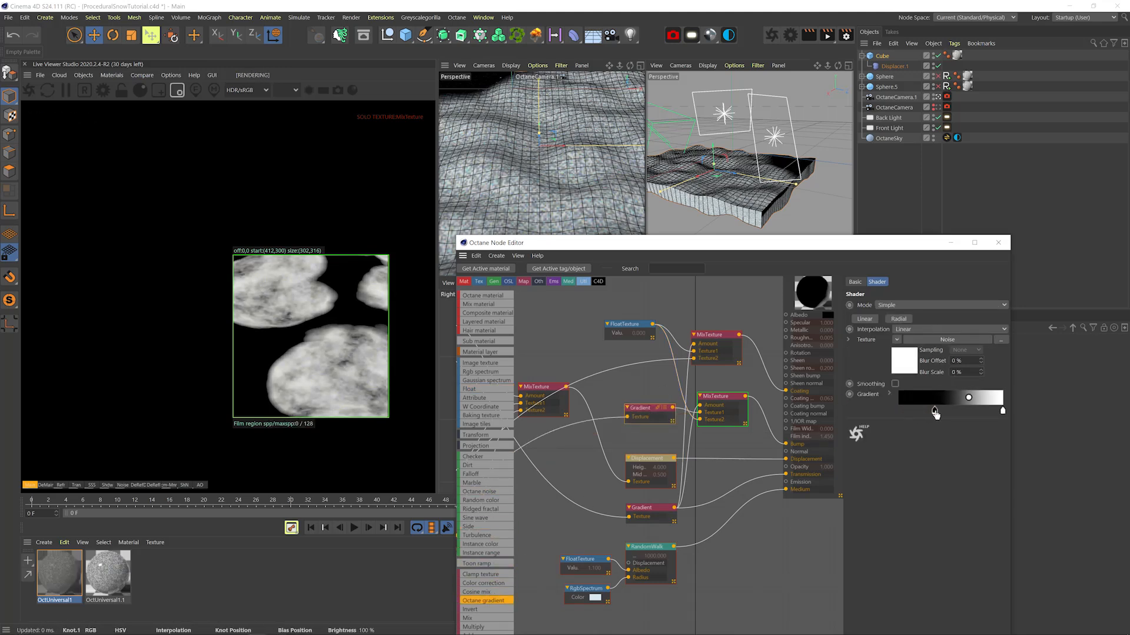
Save the project and disable solo on the bump mix to return to the full material render.
key("ctrl+s")
right_click(731, 399)
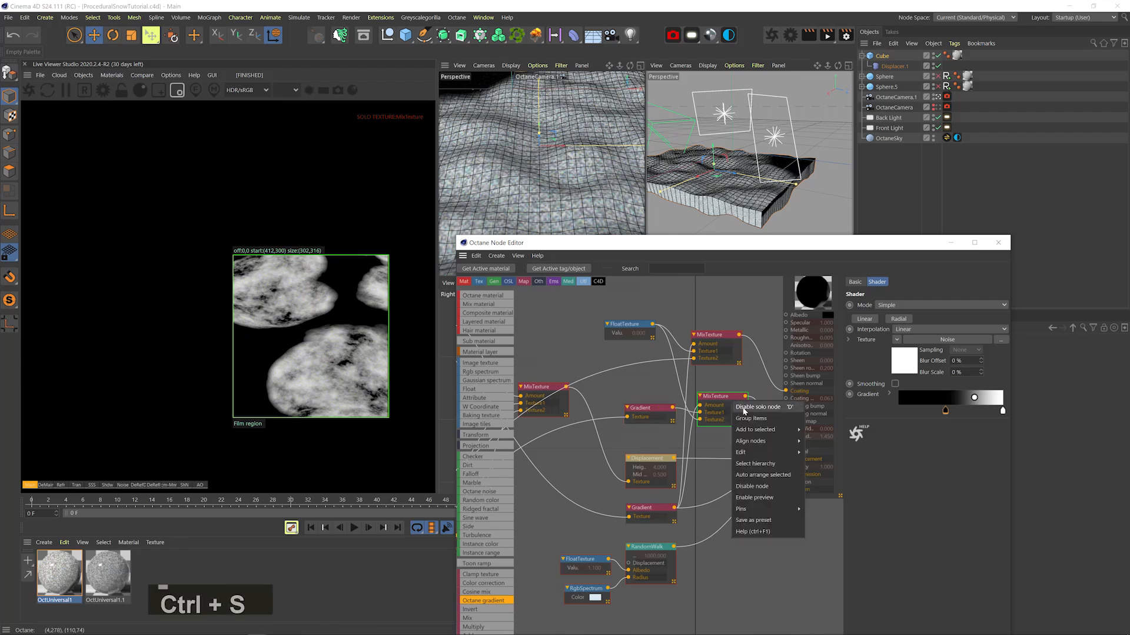
left_click(742, 407)
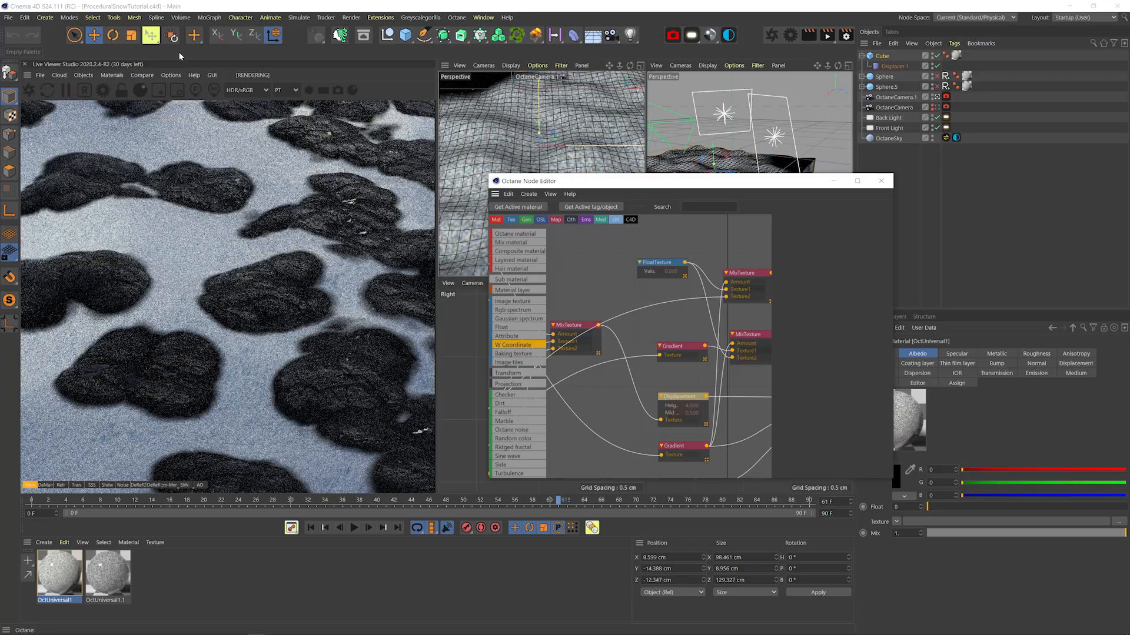
Set a new render region covering the dark clumps in the lower middle of the live render.
left_click(177, 90)
left_click_drag(241, 264, 388, 437)
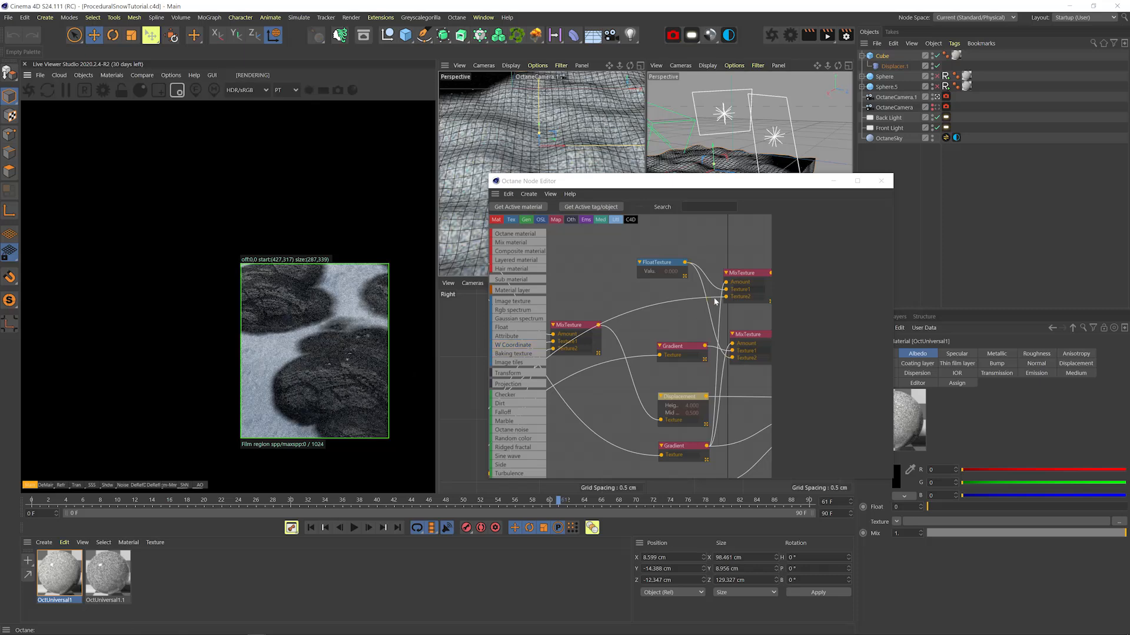
Duplicate a mix node above the coating mix and connect the transmission gradient to its Amount.
scroll(714, 301, "down", 3)
left_click_drag(671, 329, 671, 330)
left_click_drag(669, 325, 672, 326)
middle_click_drag(676, 285, 668, 335)
left_click_drag(668, 375, 665, 310, "ctrl")
middle_click_drag(666, 335, 671, 283)
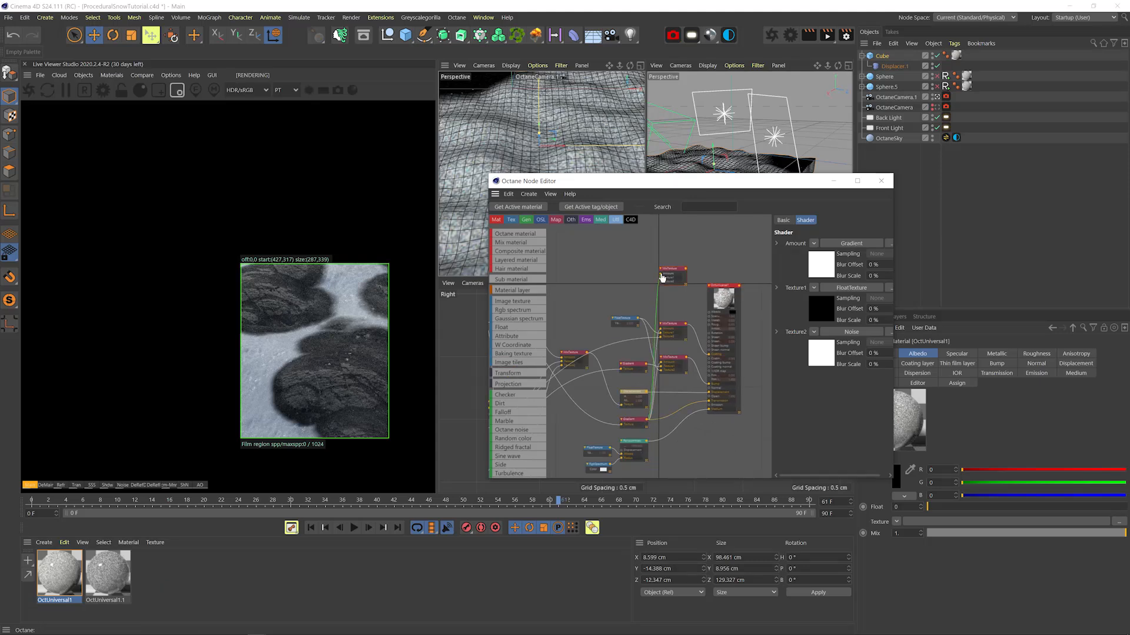
Connect the float to the new mix's Texture2 and a noise to its Texture1, and feed the mix into the material's Albedo.
scroll(669, 295, "up", 2)
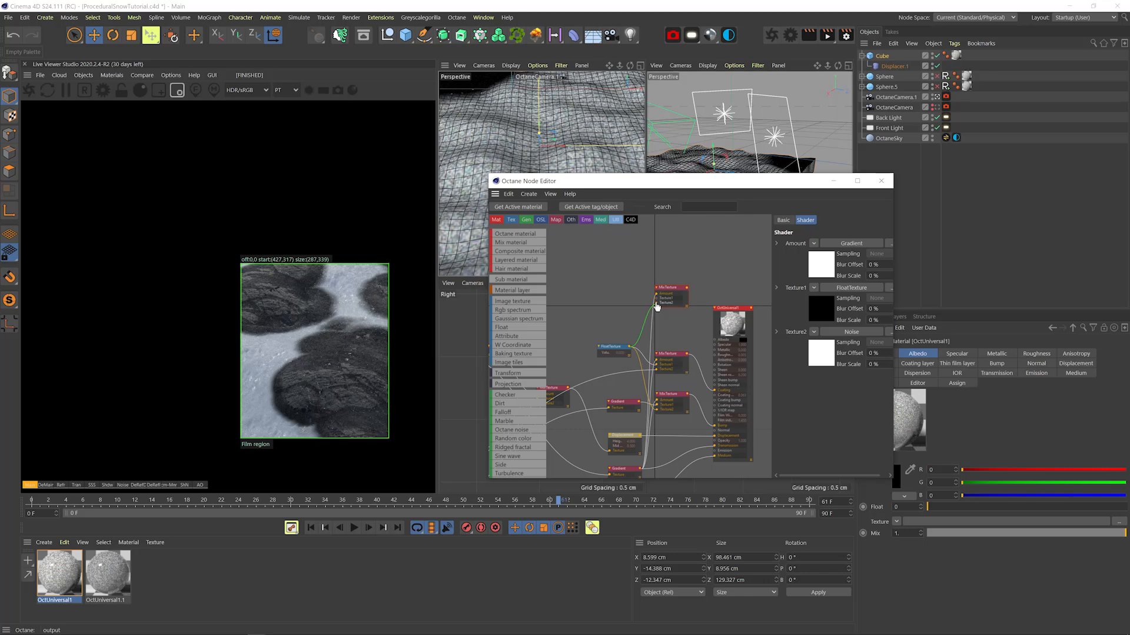
scroll(657, 307, "down", 3)
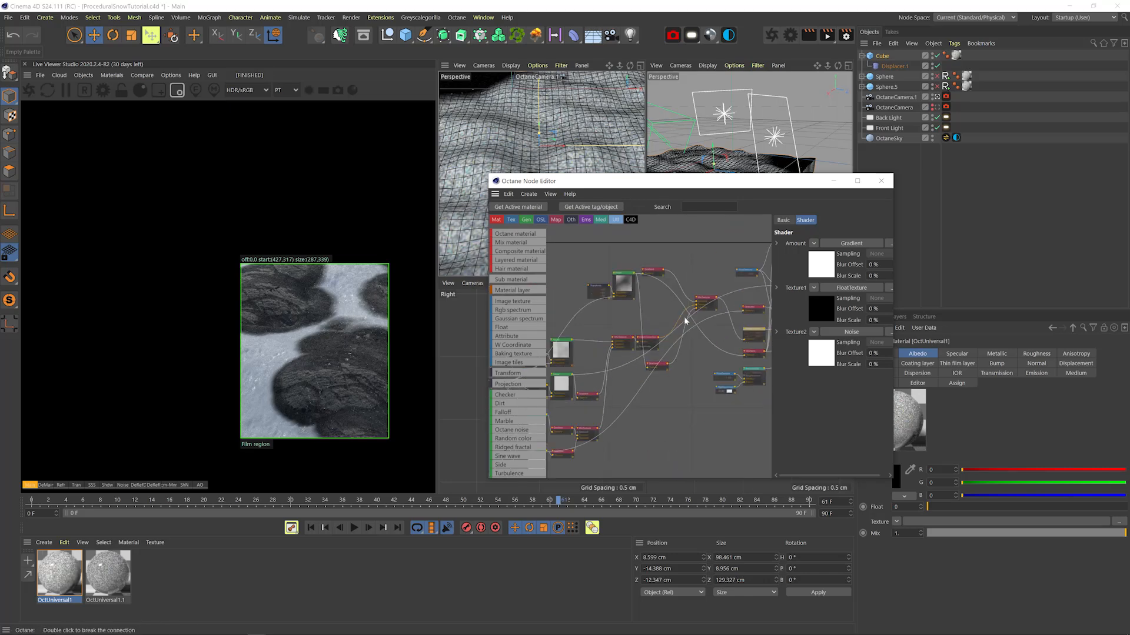
scroll(685, 320, "down", 2)
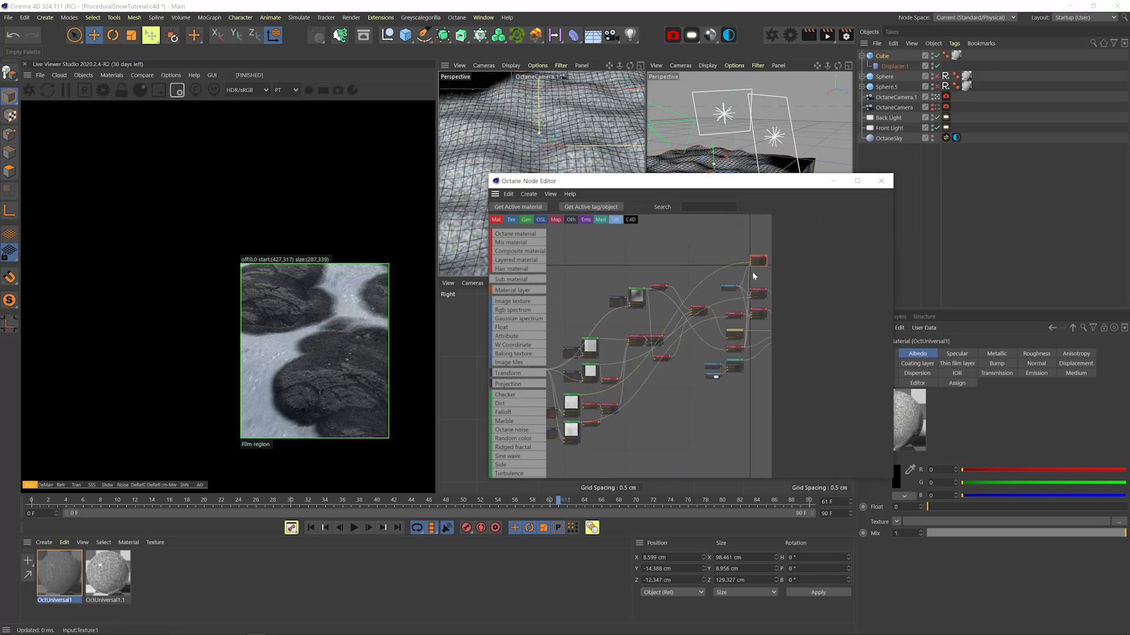
scroll(754, 273, "up", 3)
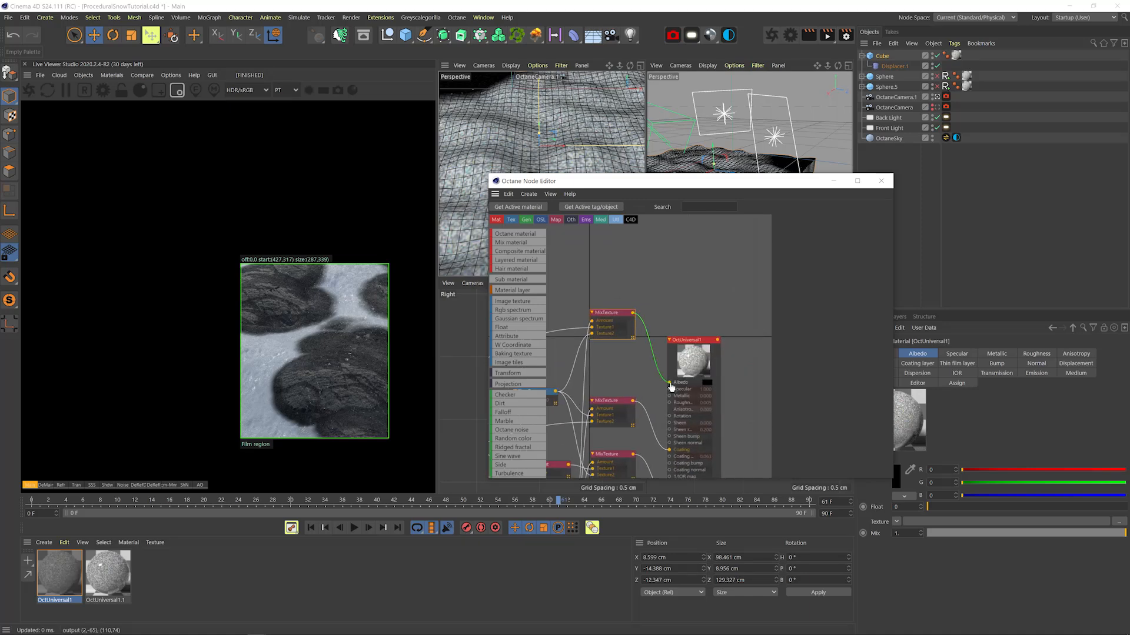
left_click_drag(671, 387, 669, 383)
Solo the albedo mix and save the project.
middle_click_drag(619, 367, 702, 354)
right_click(701, 306)
left_click(729, 330)
key("ctrl+s")
Insert an Octane gradient between the noise and the albedo mix's Texture1.
scroll(514, 430, "down", 3)
scroll(513, 432, "down", 1)
left_click_drag(515, 437, 628, 317)
Widen the node editor and shape the albedo gradient from white to dark, moving the dark knot inward and adding a black knot beyond it.
left_click_drag(893, 383, 995, 386)
left_click_drag(836, 393, 807, 393)
left_click_drag(987, 349, 951, 349)
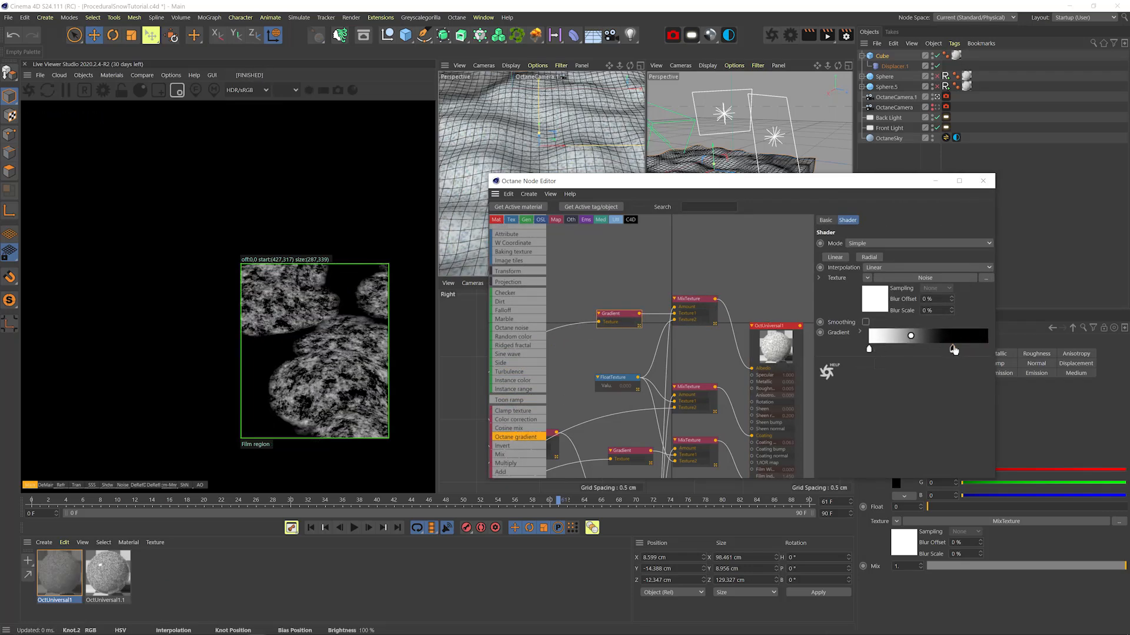
double_click(952, 349)
left_click(972, 350)
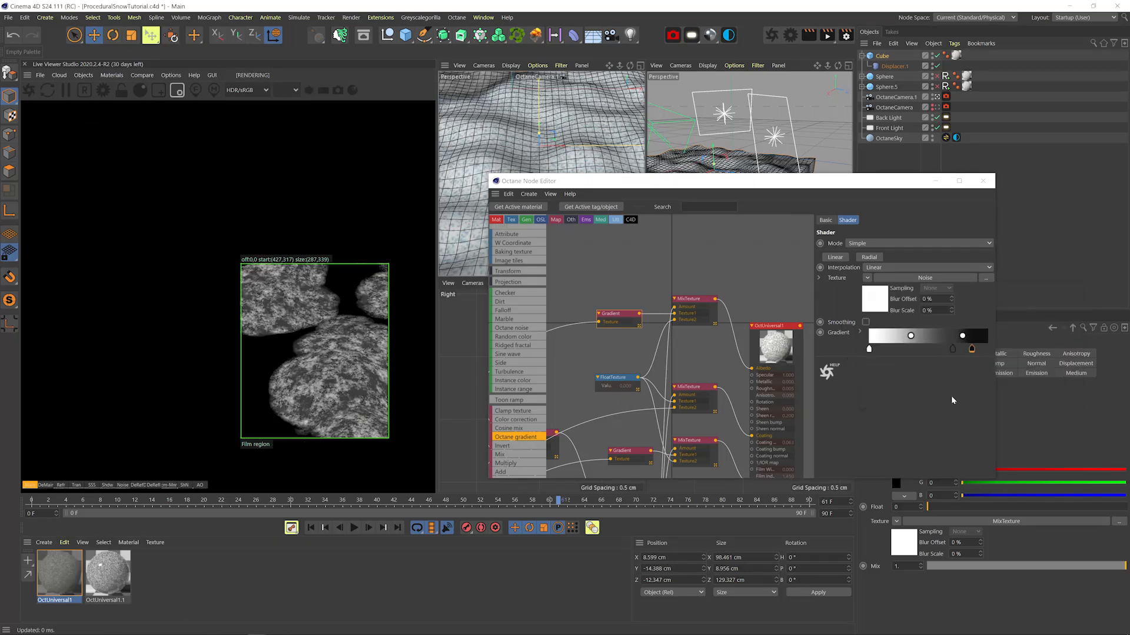
Return the live render from the soloed albedo mix to the PT kernel, keeping the albedo gradient selected.
right_click(710, 310)
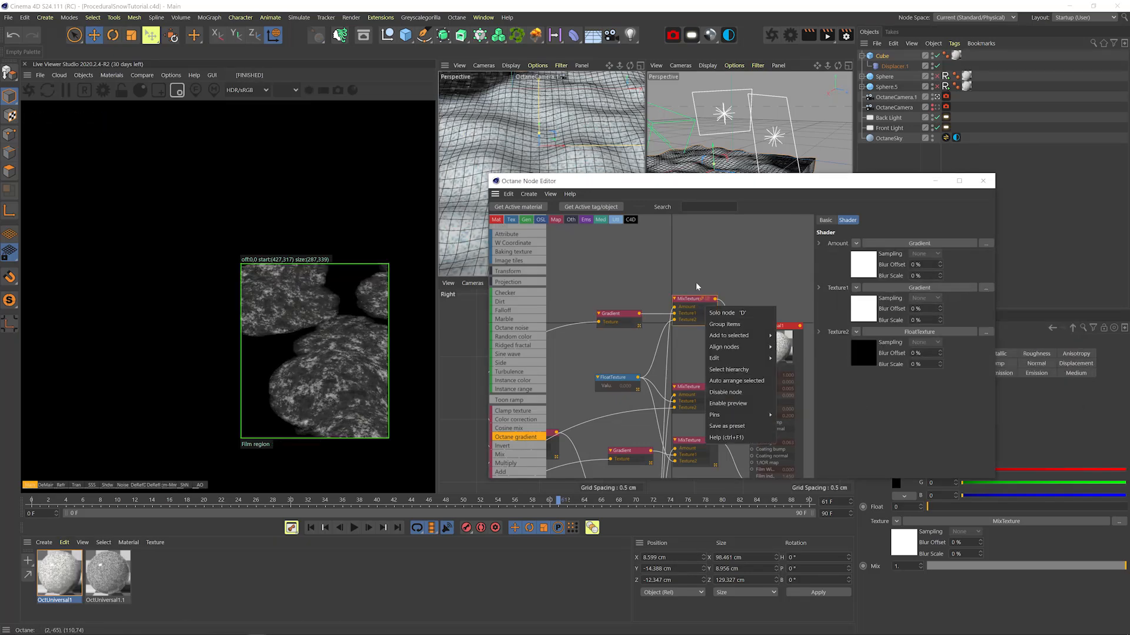
left_click(692, 304)
left_click(616, 313)
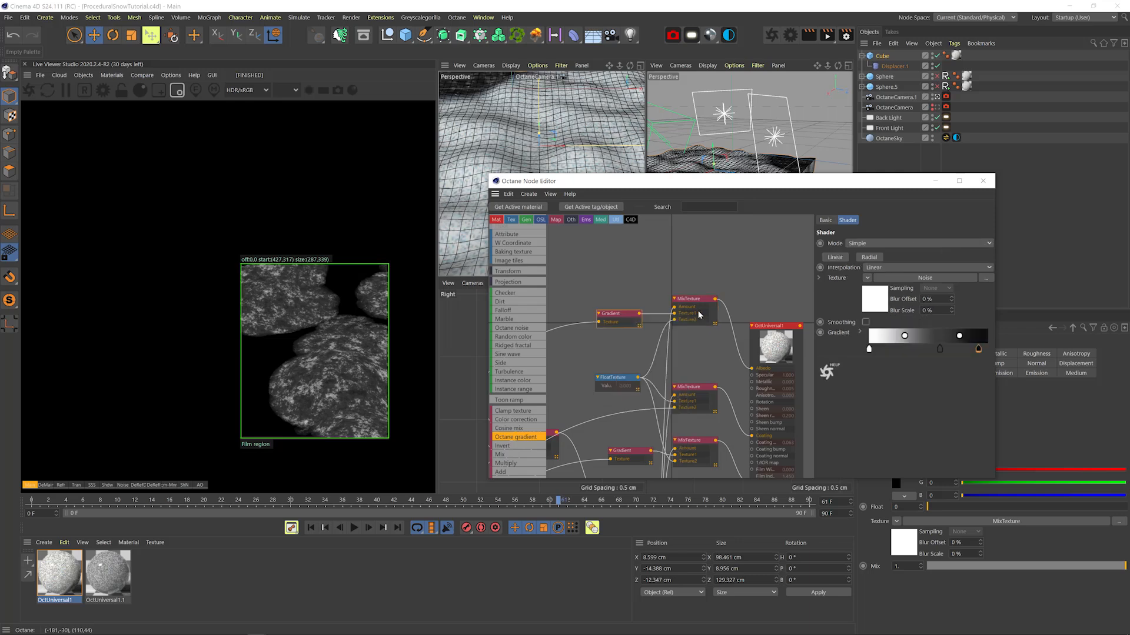
left_click(291, 90)
left_click(295, 115)
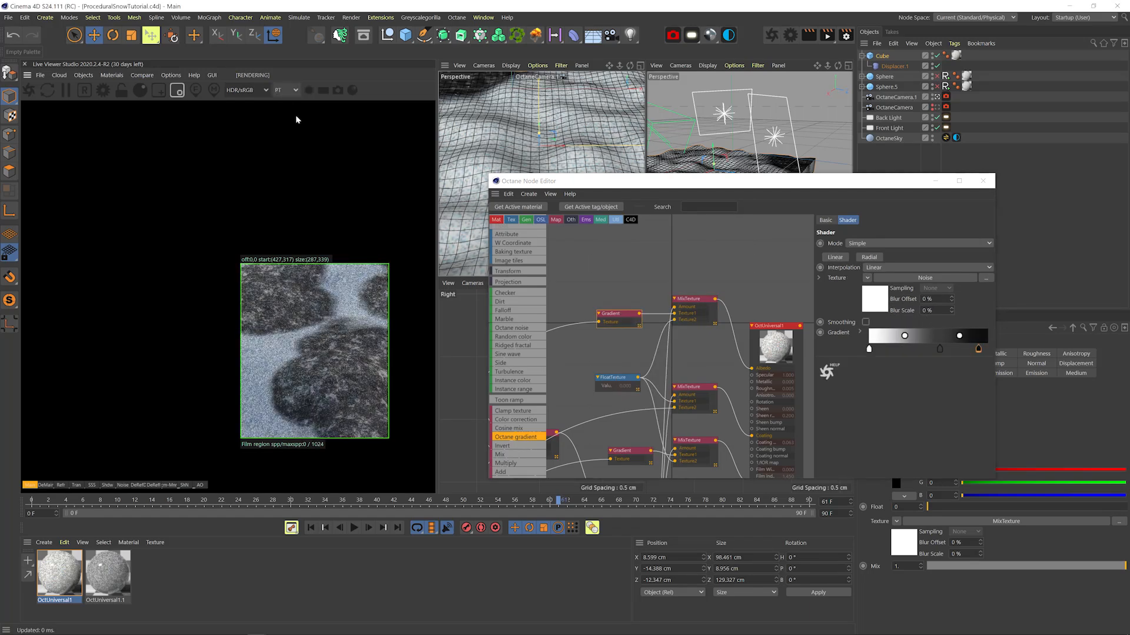
Set the vertex displacement height to 5 cm and turn off the film region to render the full frame.
scroll(640, 399, "down", 2)
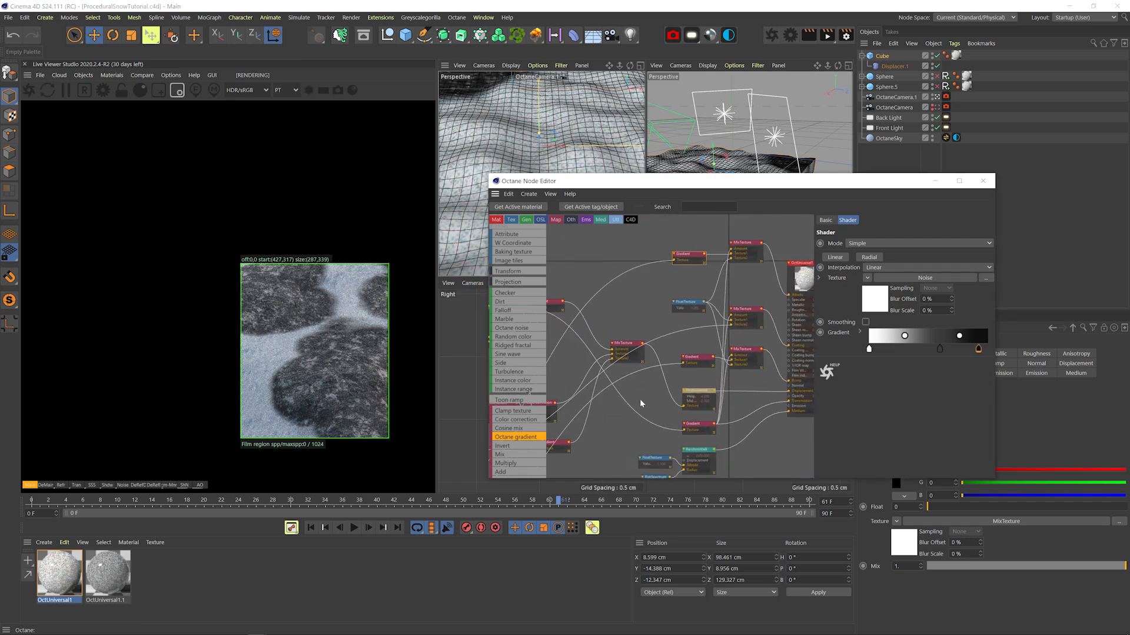
left_click(689, 392)
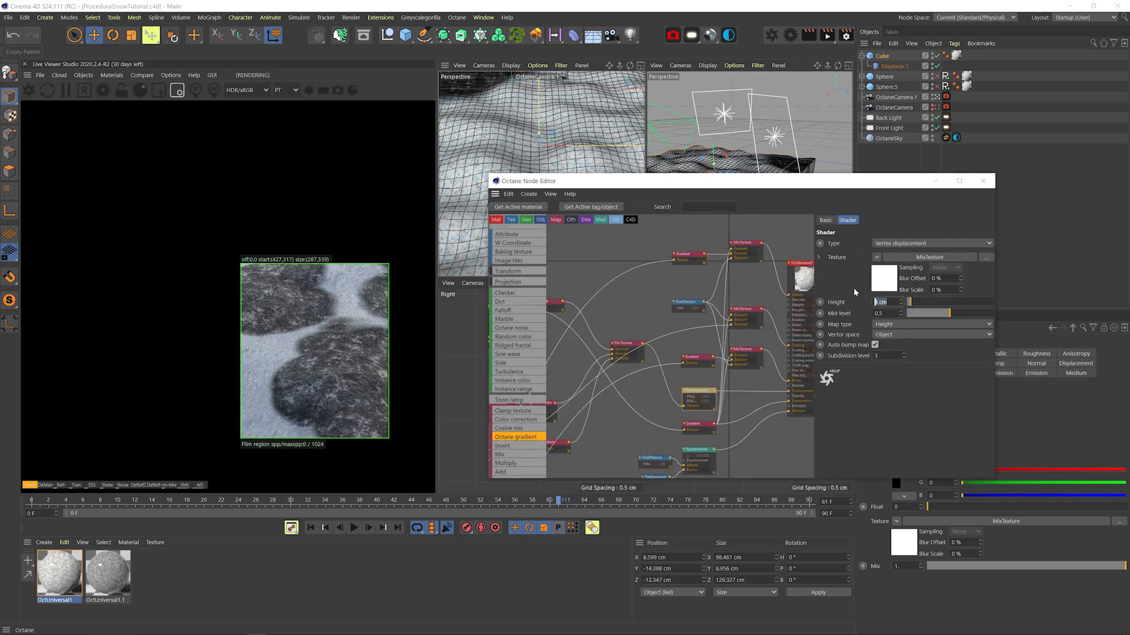
type("5")
key("Return")
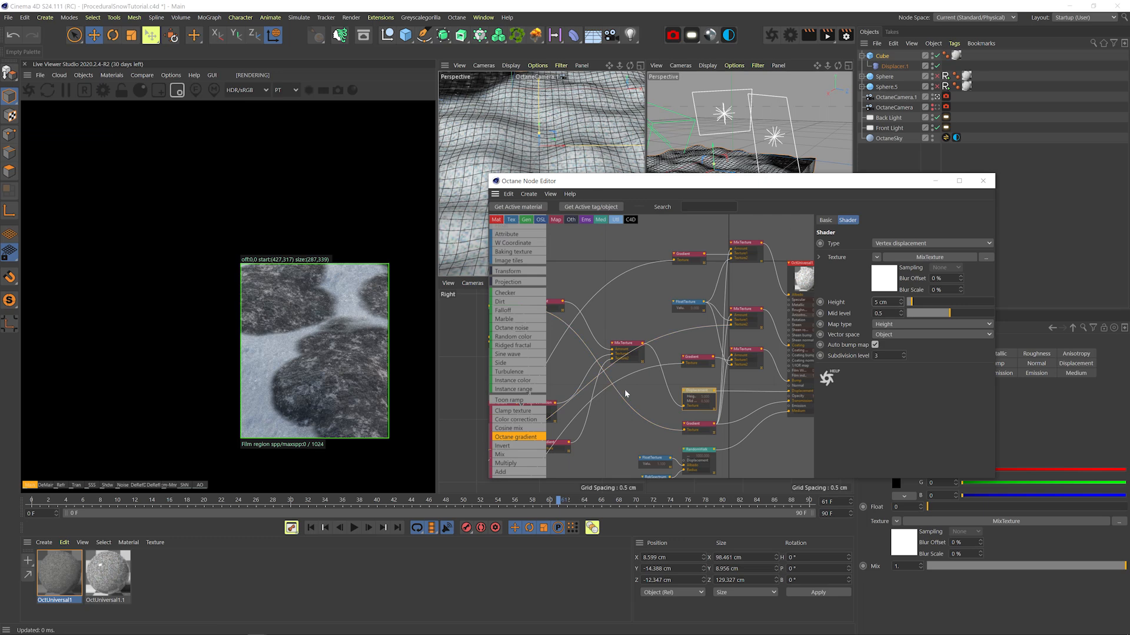
left_click(177, 91)
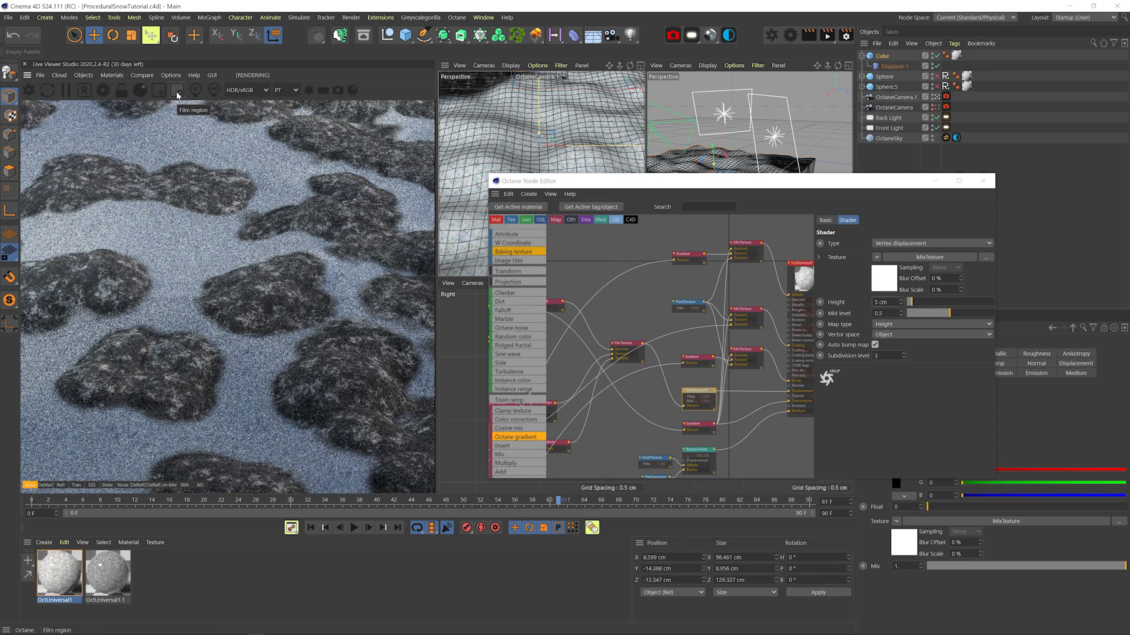
Move the white knot inward on the noise-fed gradient below the color correction node.
middle_click_drag(582, 423, 626, 405)
left_click(597, 432)
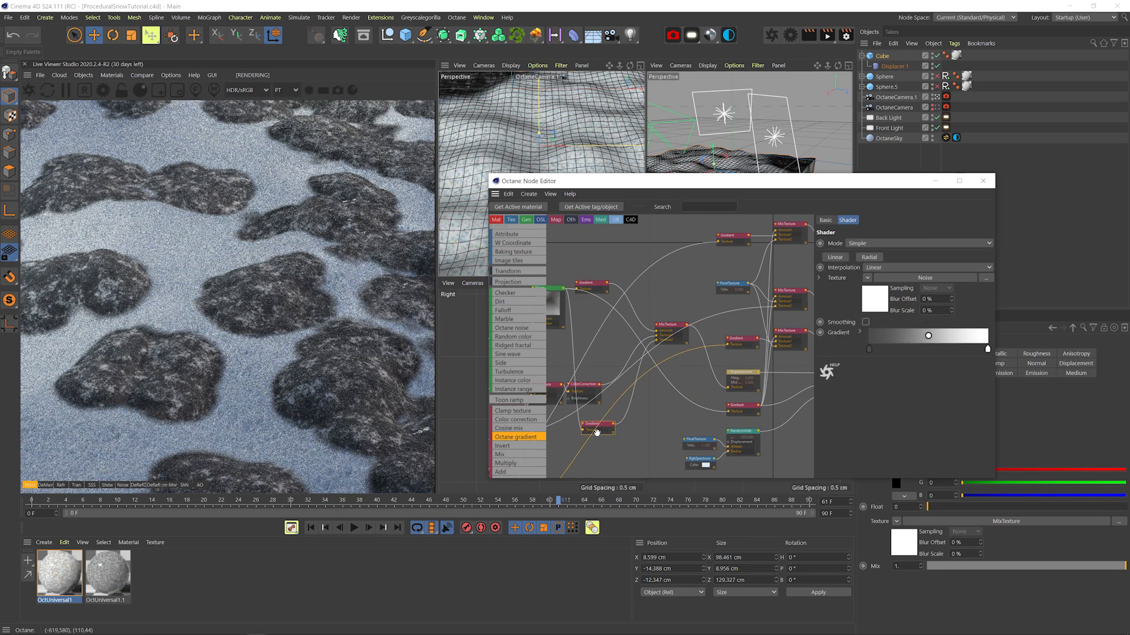
left_click_drag(987, 349, 970, 349)
middle_click_drag(614, 391, 637, 392)
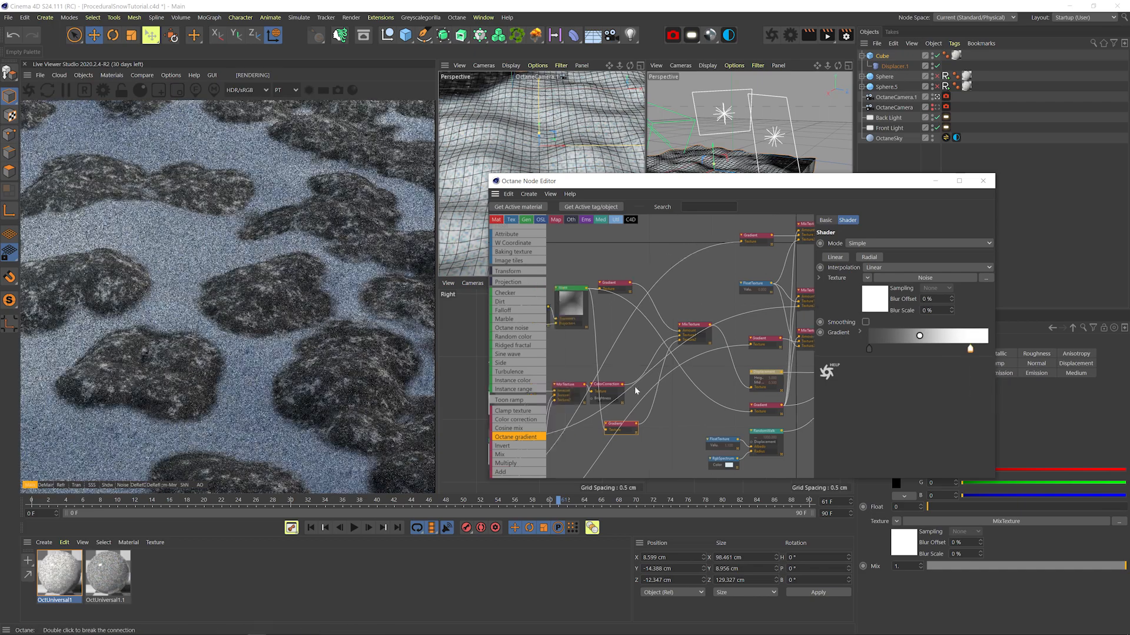
left_click_drag(970, 349, 957, 349)
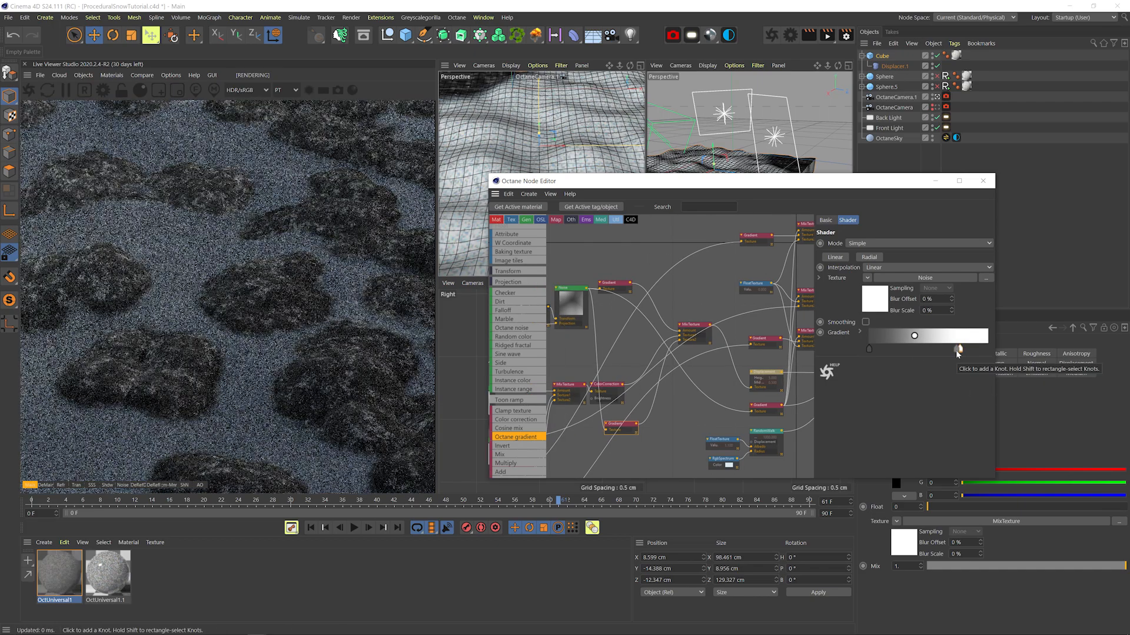
Add a Dirt texture feeding the material's Albedo, with strength 10, a radius of about 5.9 cm and Invert normal enabled.
middle_click_drag(755, 271, 498, 367)
left_click_drag(611, 342, 667, 343)
middle_click_drag(625, 357, 703, 351)
left_click_drag(500, 301, 726, 366)
left_click(887, 353)
left_click_drag(958, 245, 956, 300)
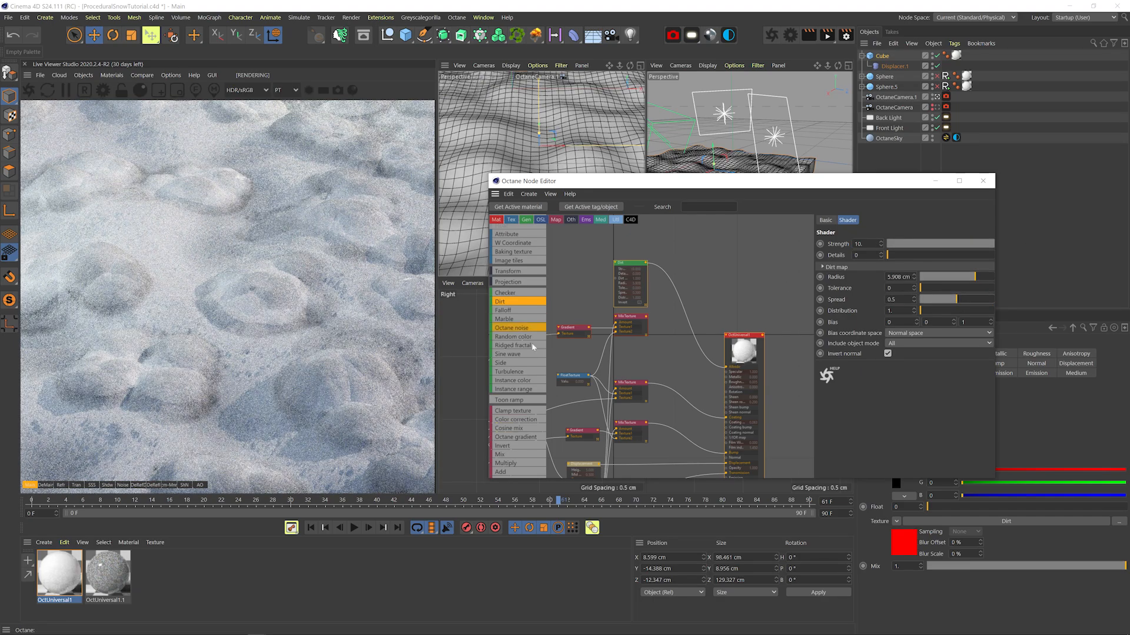
Insert an Octane gradient between Dirt and Albedo, reversed to run white to black, with both knots close together near the middle.
left_click(516, 438)
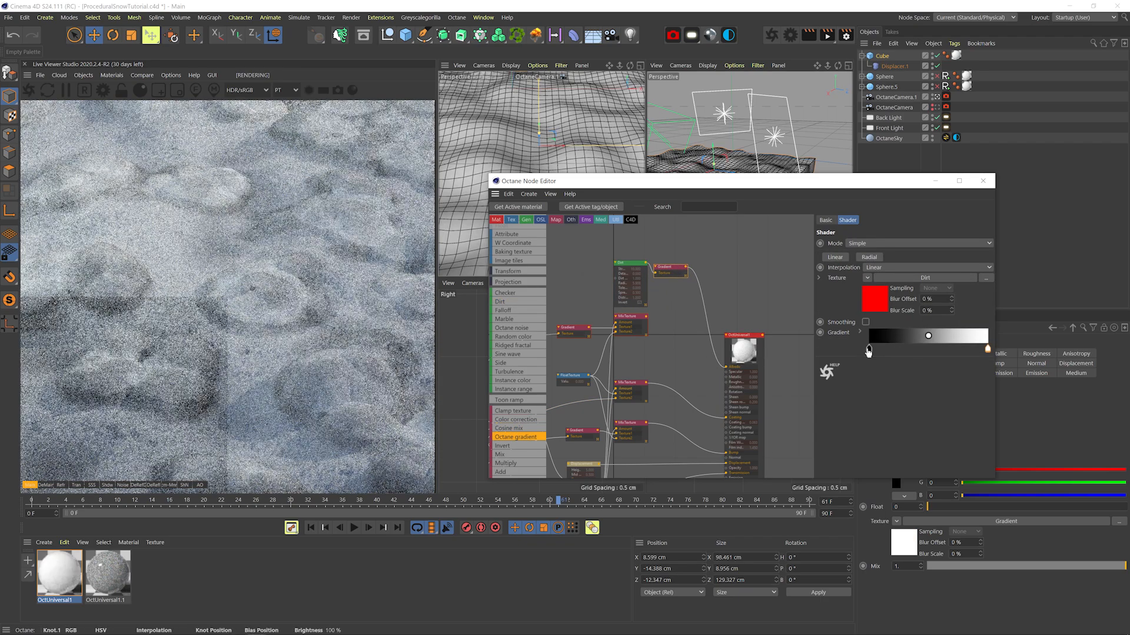
left_click(904, 359)
left_click_drag(988, 349, 943, 349)
left_click_drag(869, 348, 927, 349)
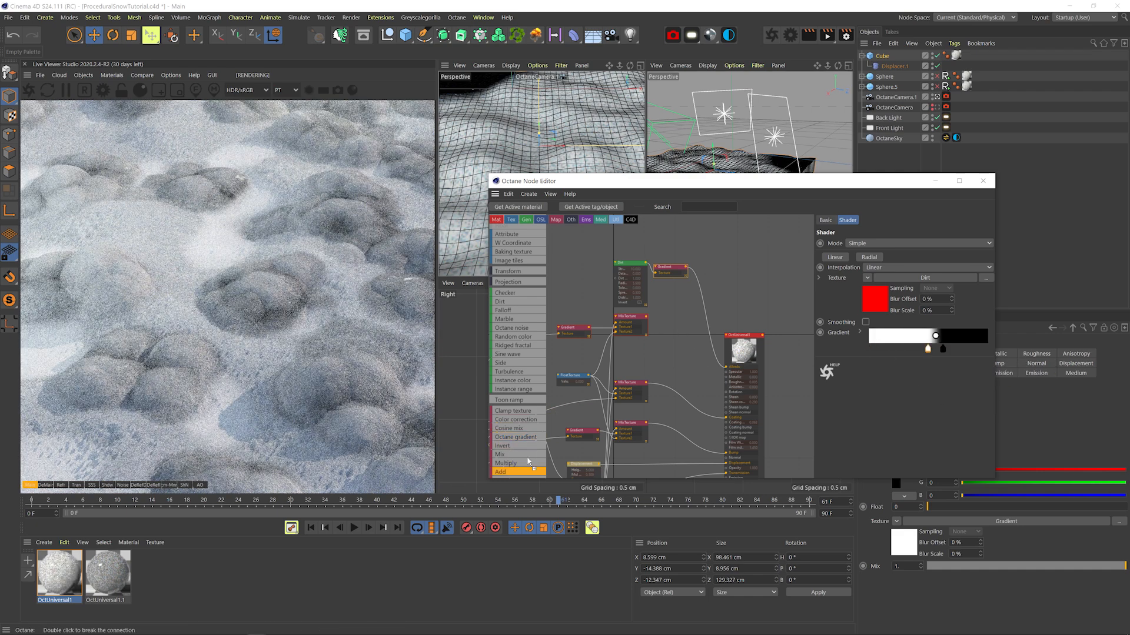
Combine the dirt gradient and the albedo mix in an Add node feeding the Albedo, and save the project.
left_click_drag(700, 294, 699, 296)
left_click_drag(681, 334, 684, 335)
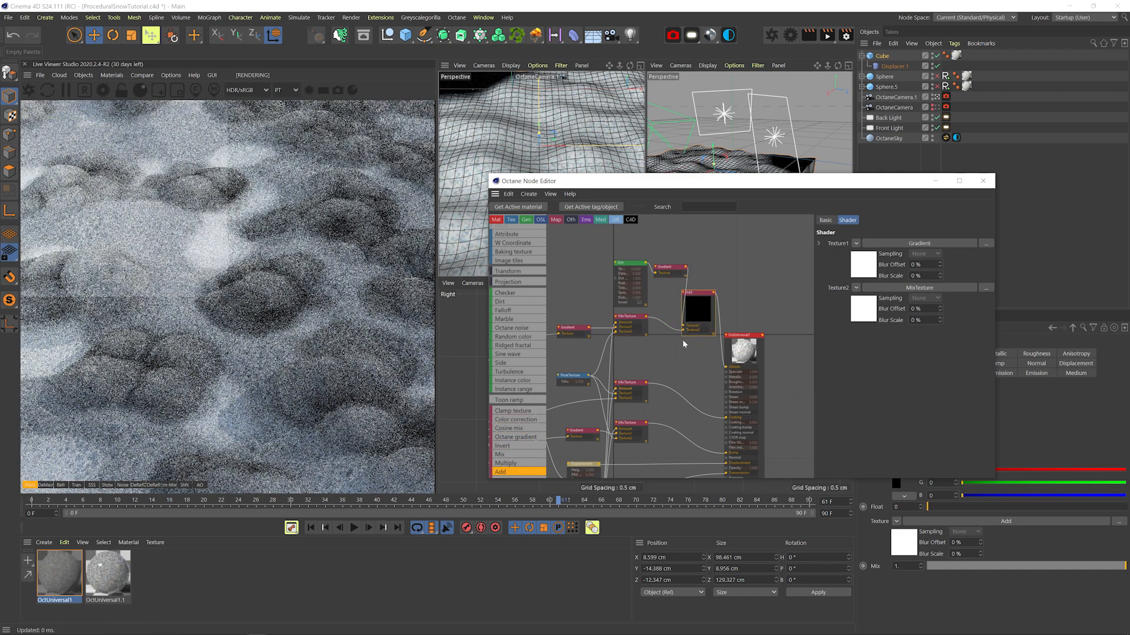
key("ctrl+s")
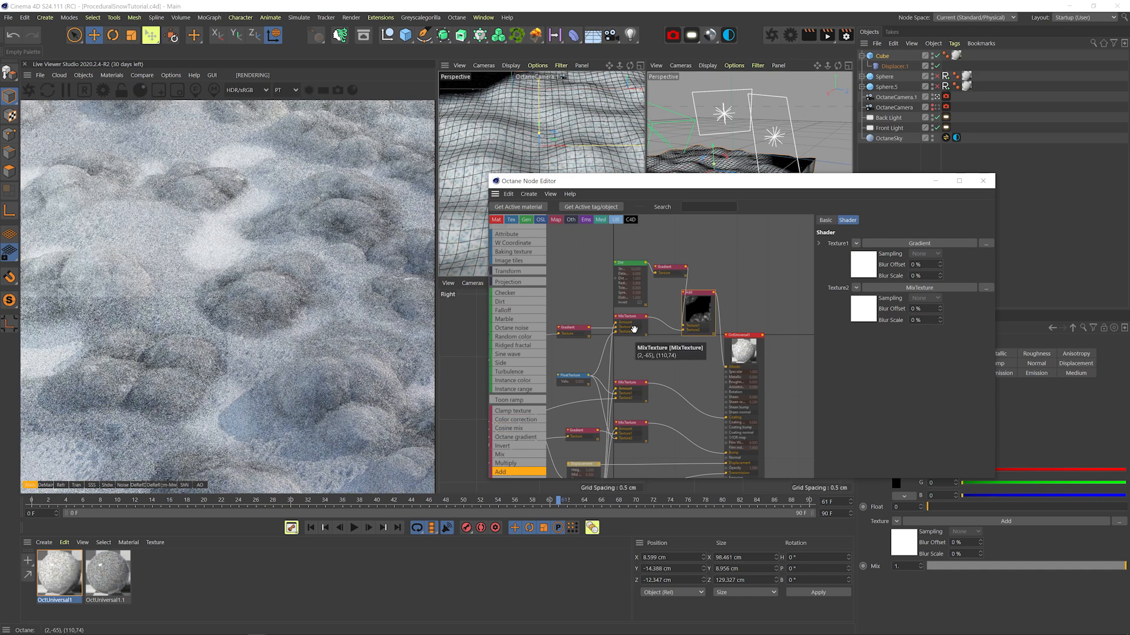
Reduce the Dirt texture's radius to about 0.553 cm.
left_click(636, 272)
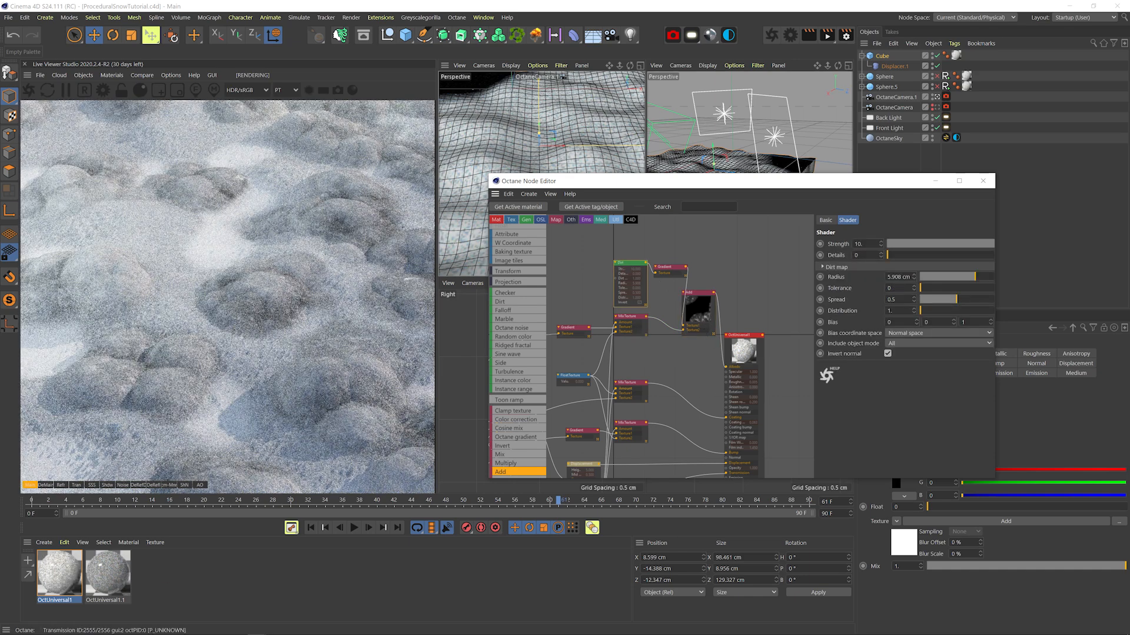
left_click_drag(970, 279, 963, 279)
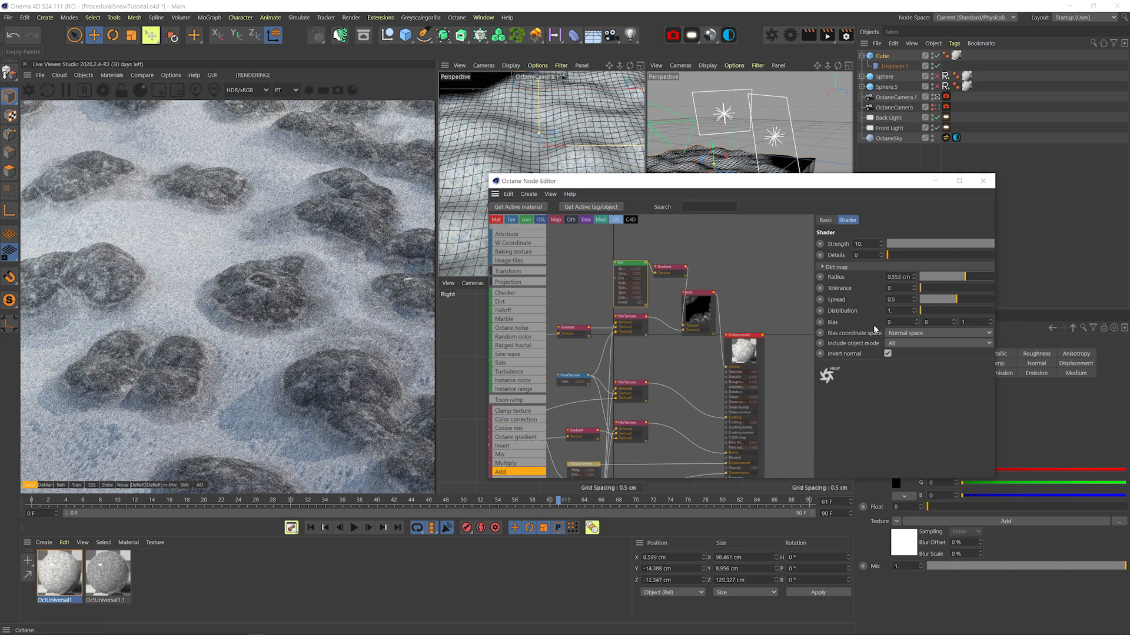
Darken the white knot of the gradient feeding the bump mix to a value of 50%.
middle_click_drag(666, 372, 688, 277)
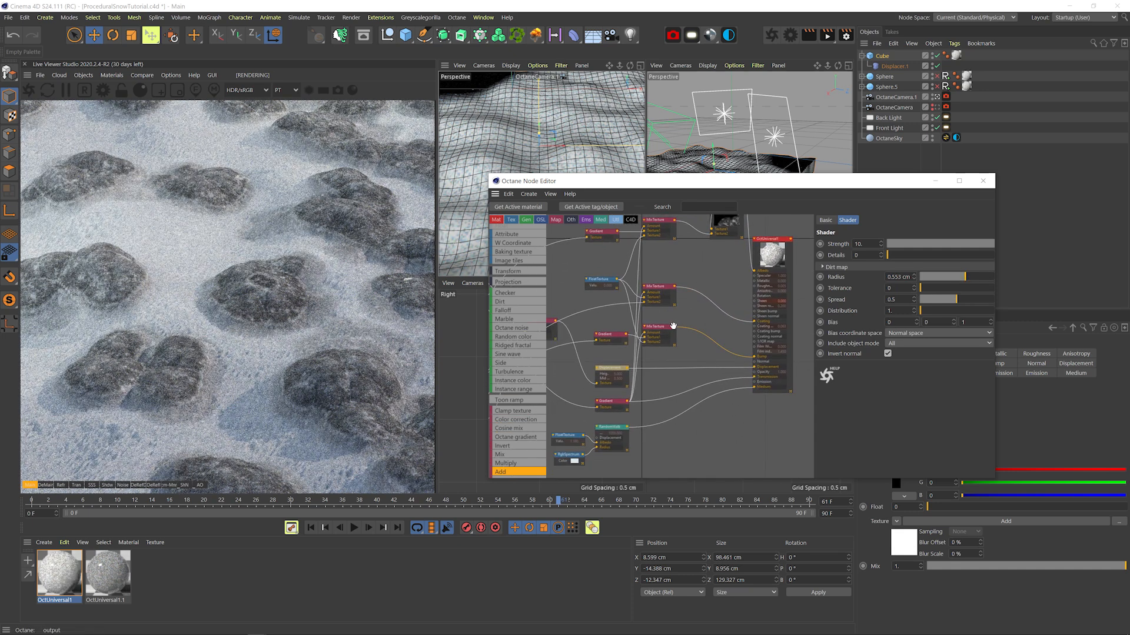
left_click(616, 337)
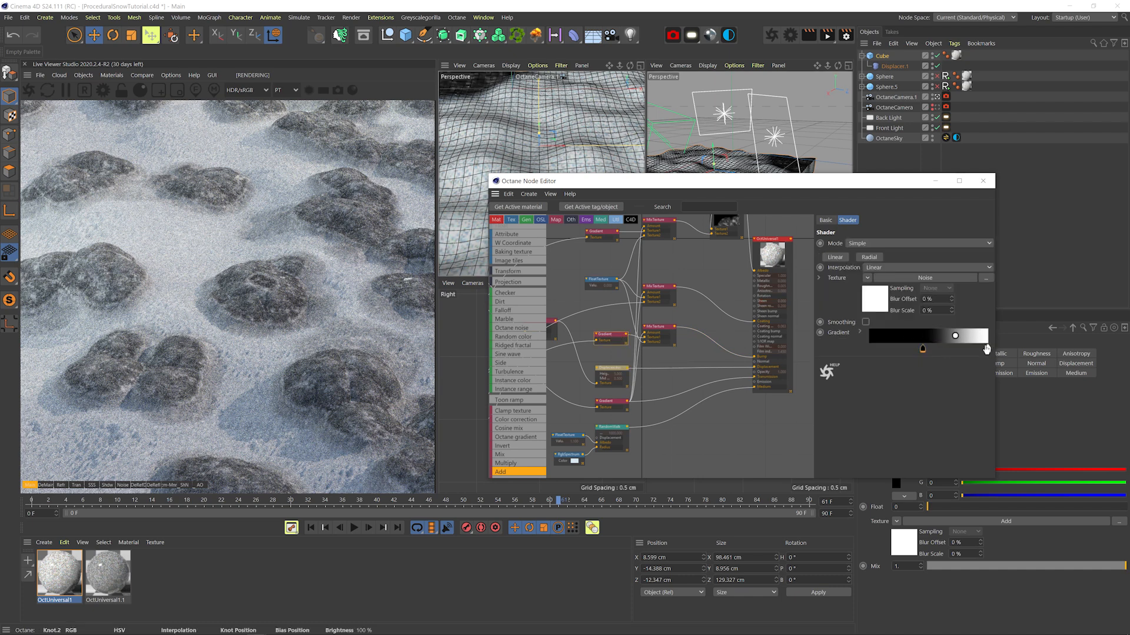
double_click(988, 350)
left_click_drag(907, 383, 852, 375)
type("50")
key("Return")
Connect the circular noise to the material's Roughness and insert an Octane gradient between them.
middle_click_drag(593, 316, 681, 340)
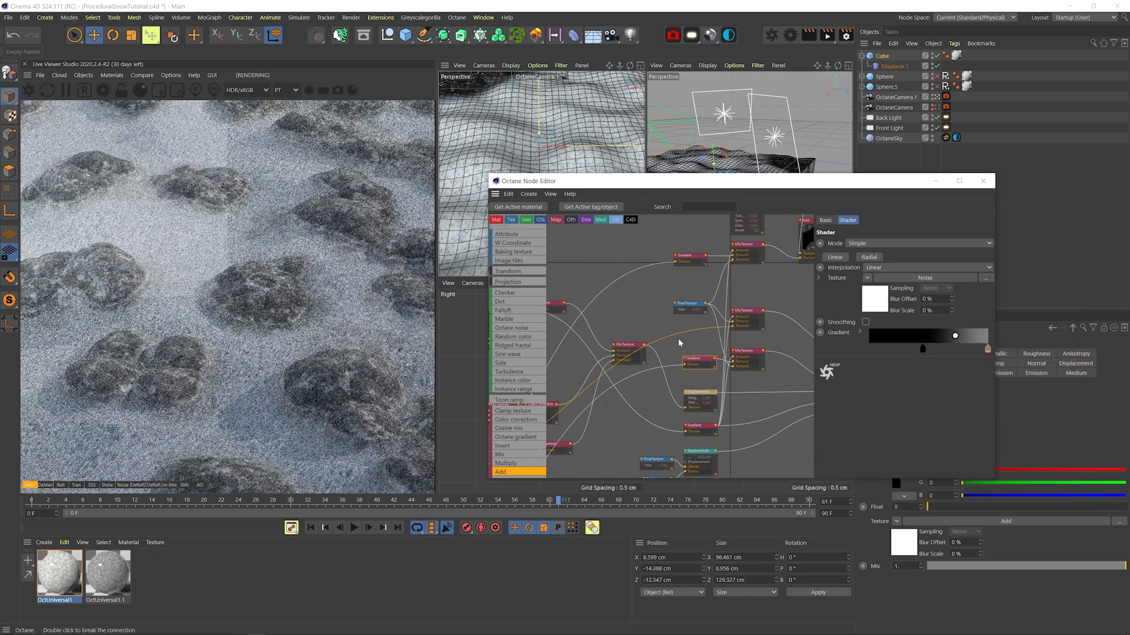
scroll(680, 339, "down", 3)
left_click(572, 321)
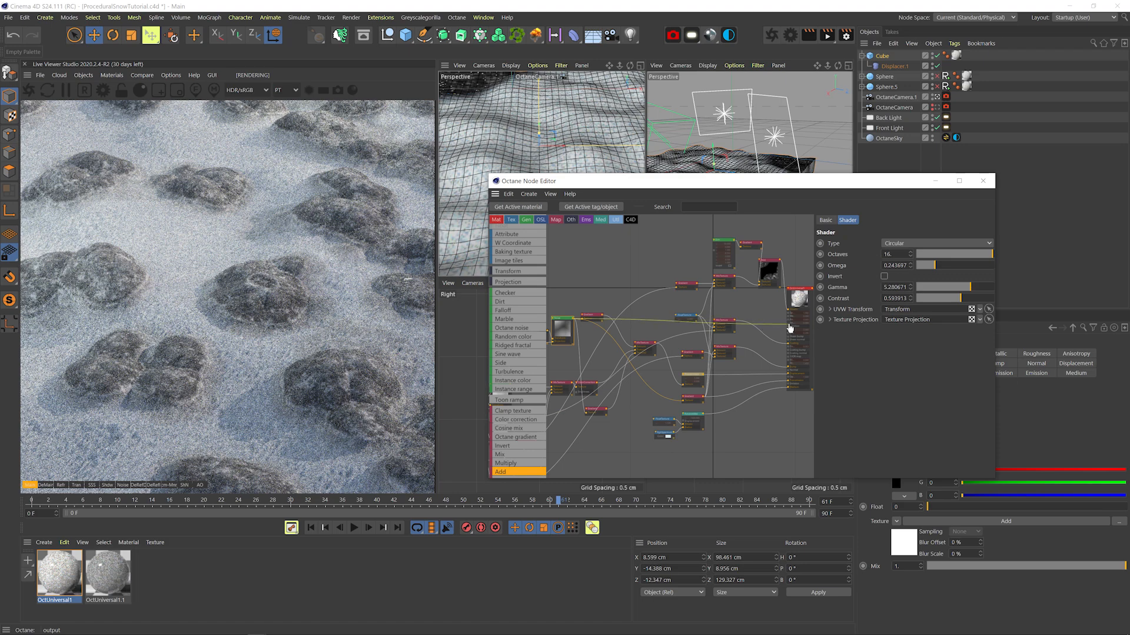
scroll(790, 327, "up", 3)
middle_click_drag(593, 344, 655, 348)
left_click_drag(516, 437, 722, 302)
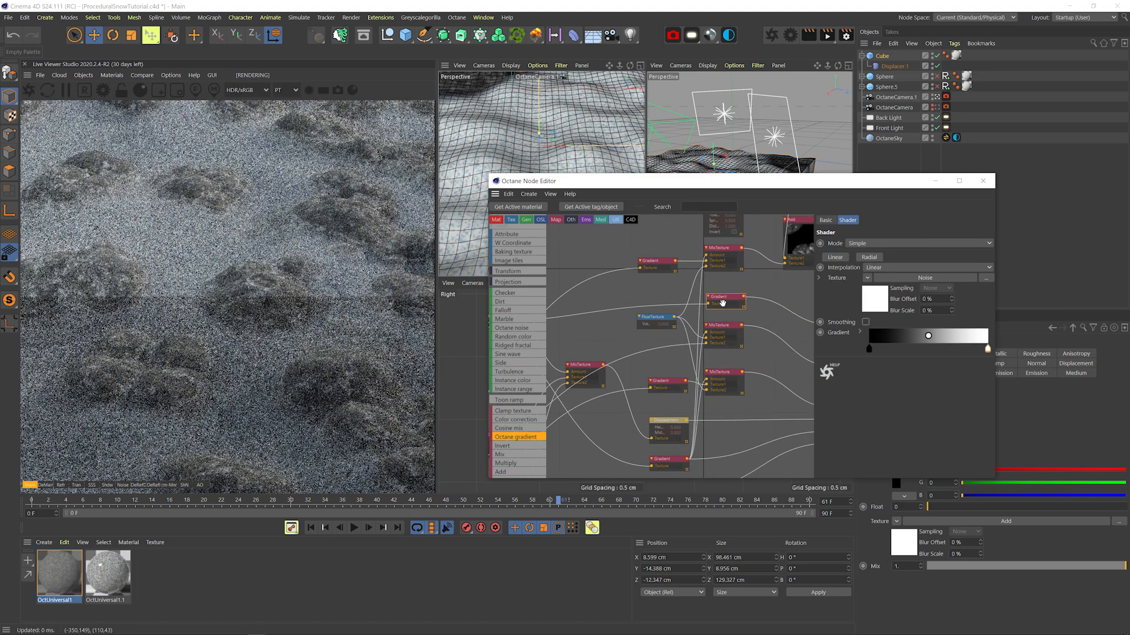
Solo the roughness gradient, save the project, move the gradient's black knot inward and set its value to 1%.
middle_click_drag(723, 303, 643, 313)
key("ctrl+s")
left_click_drag(869, 349, 889, 349)
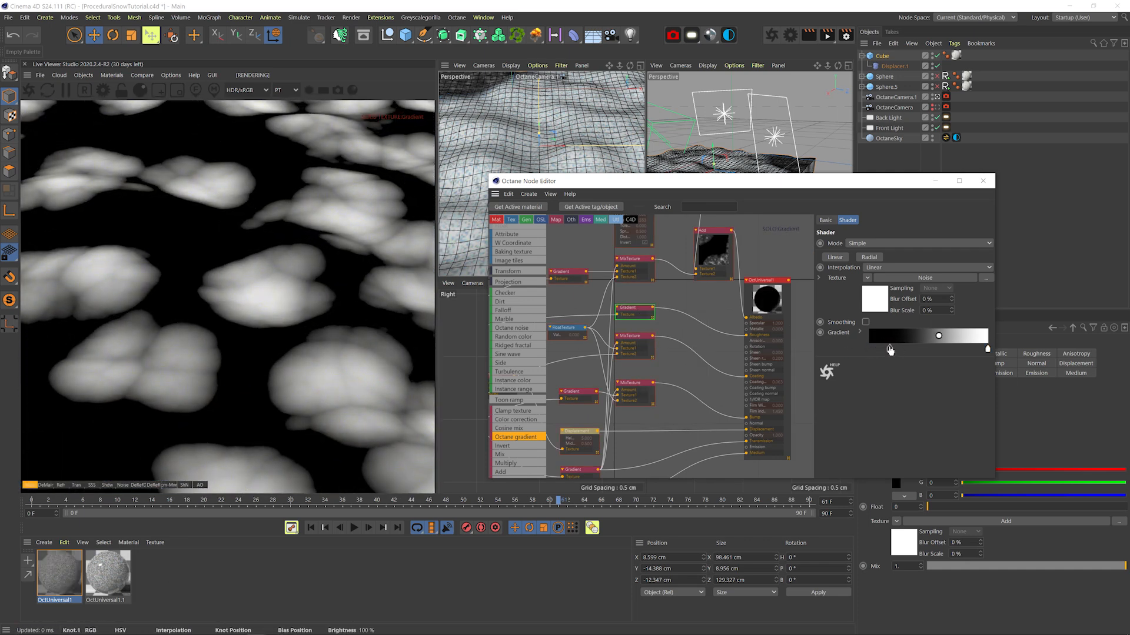
double_click(890, 347)
type("1")
key("Return")
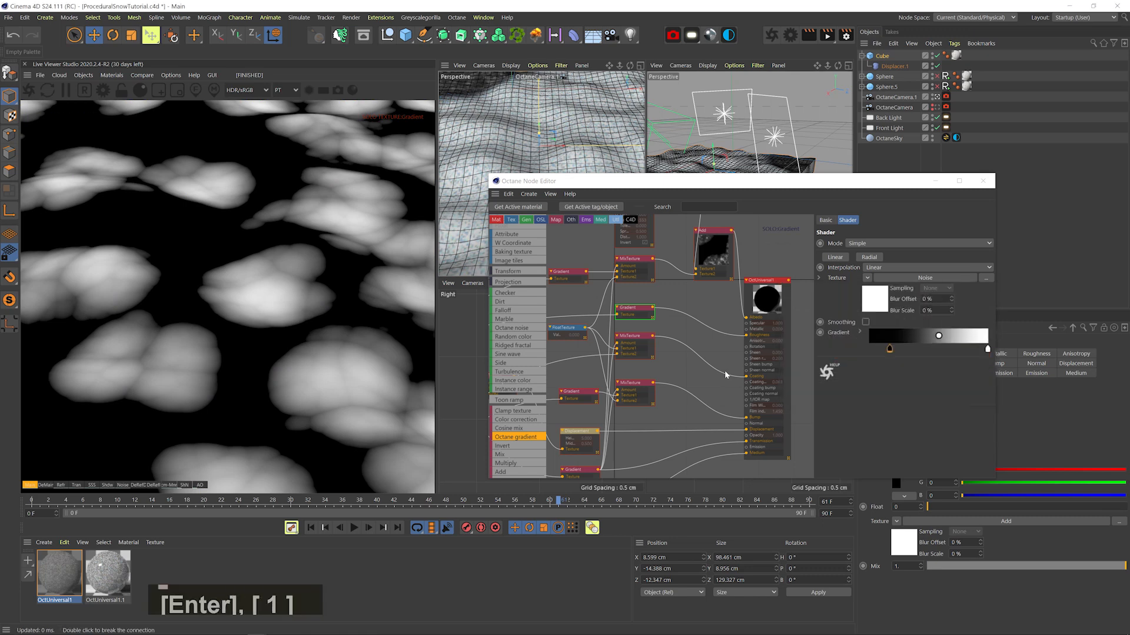
Darken the roughness gradient's white knot to grey, save the project and turn off the gradient's solo.
double_click(990, 350)
left_click(1031, 381)
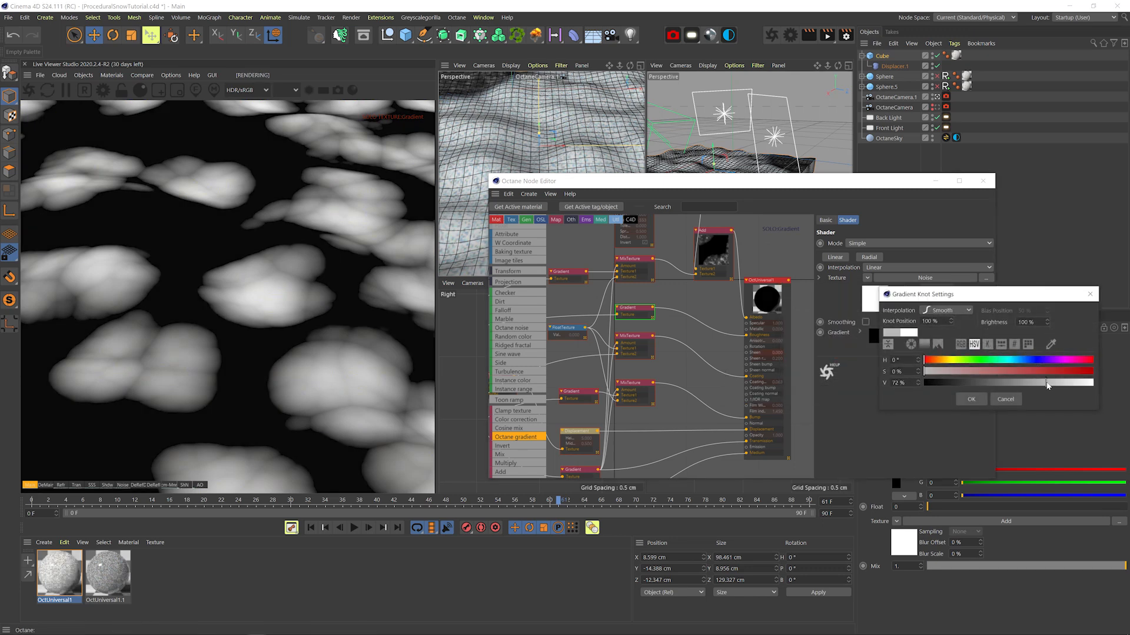
left_click(971, 399)
key("ctrl+s")
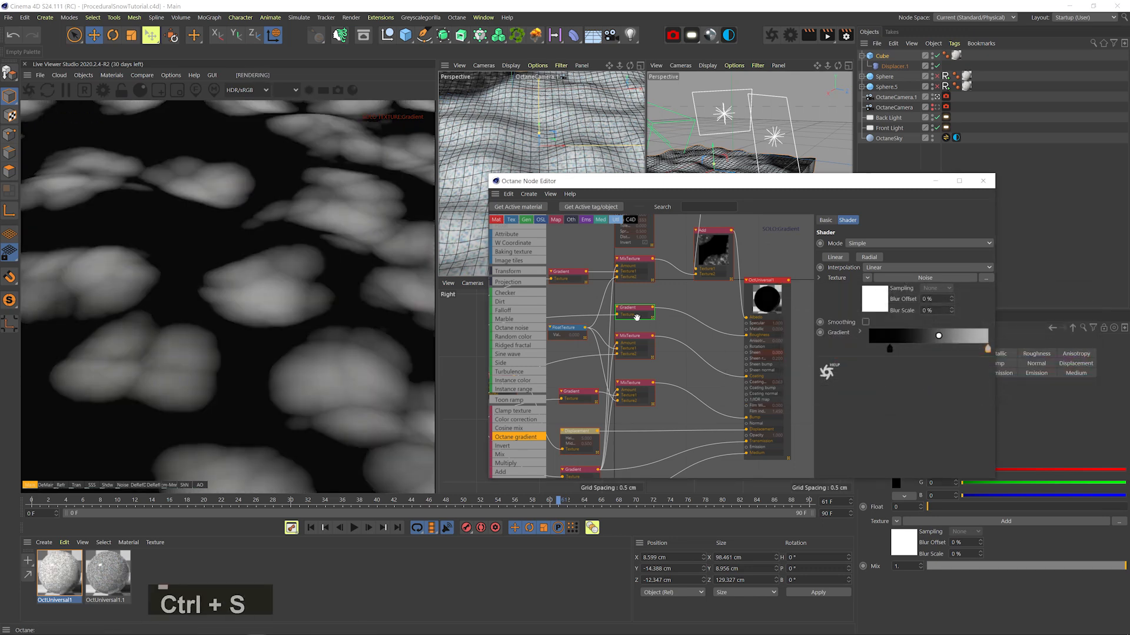
right_click(651, 322)
left_click(675, 329)
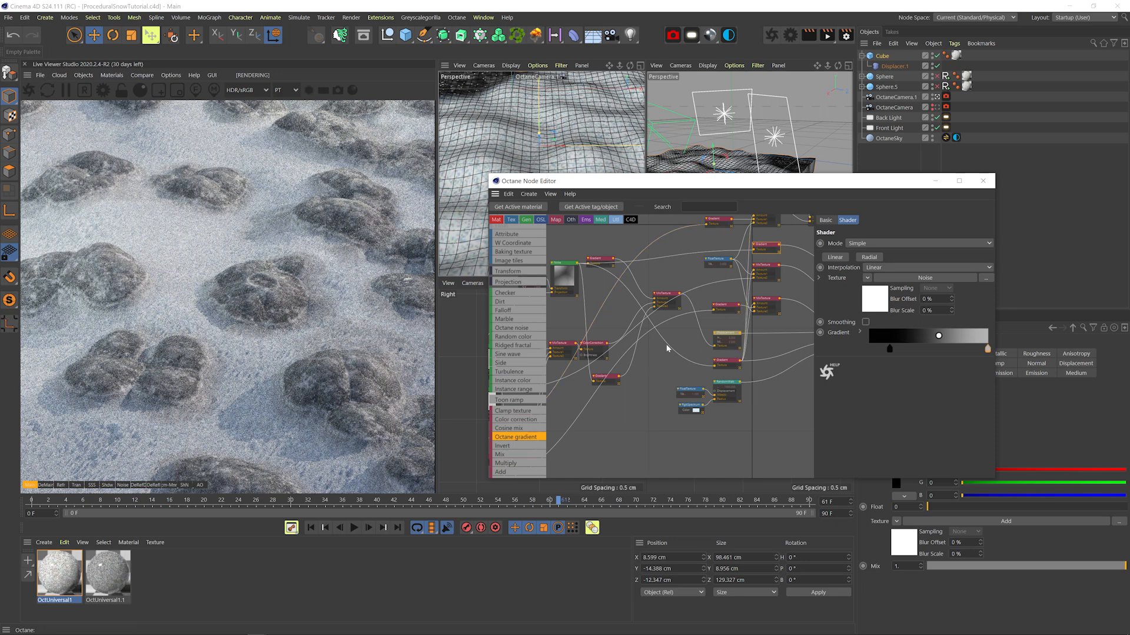
Set the vertex displacement's subdivision level to 4.
left_click(718, 333)
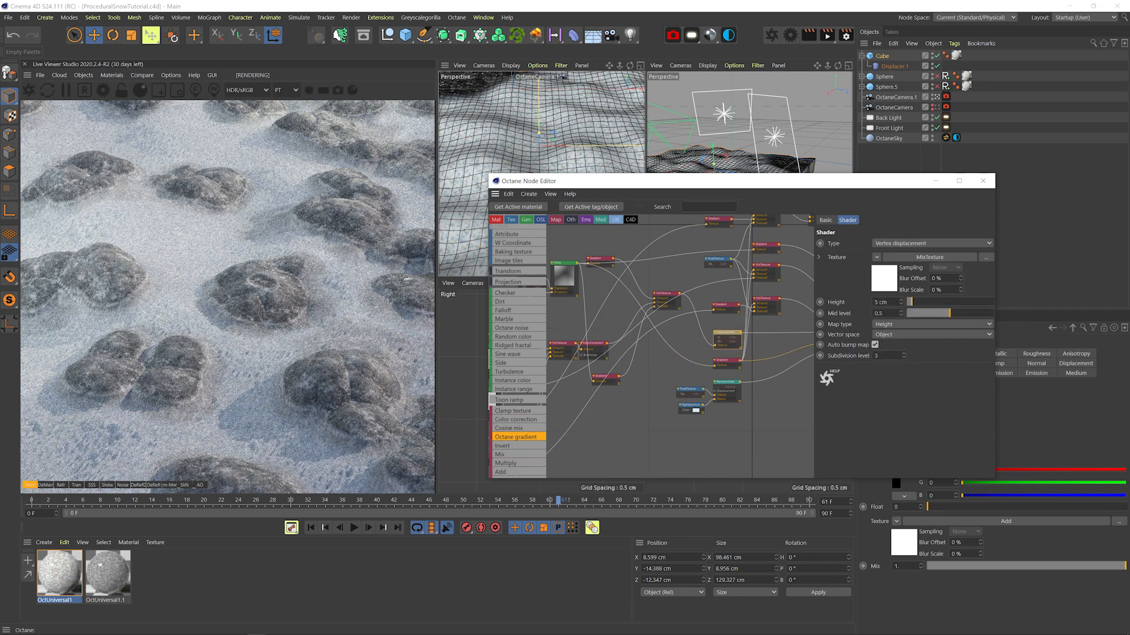
type("4")
key("Return")
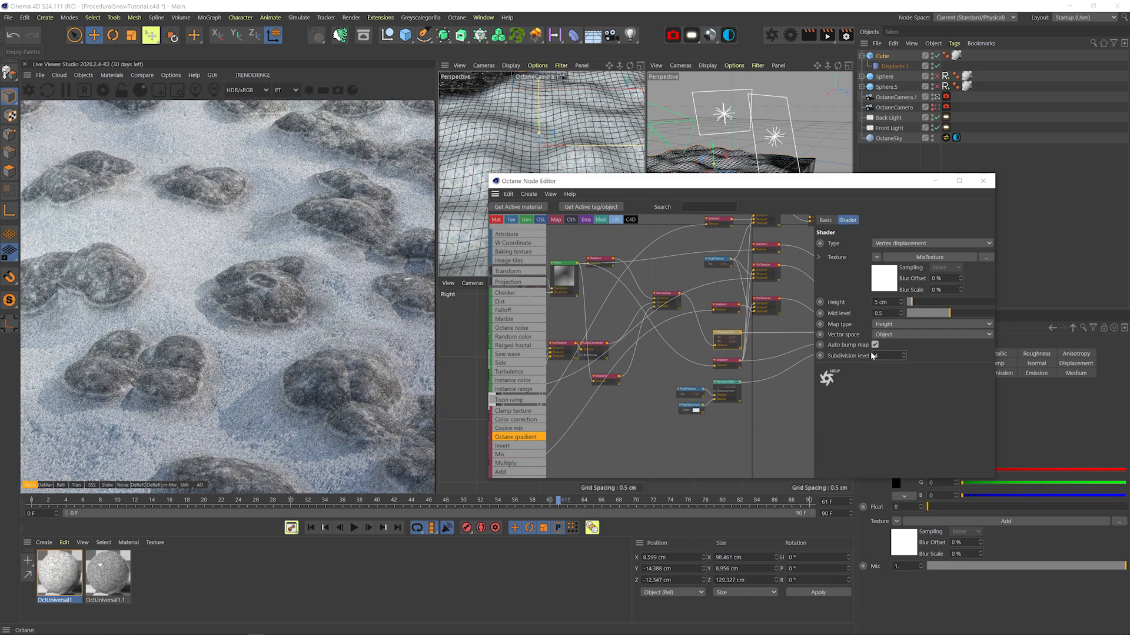
Solo the color correction node and set its gamma to about 1.39 and brightness to about 0.35.
left_click(604, 349)
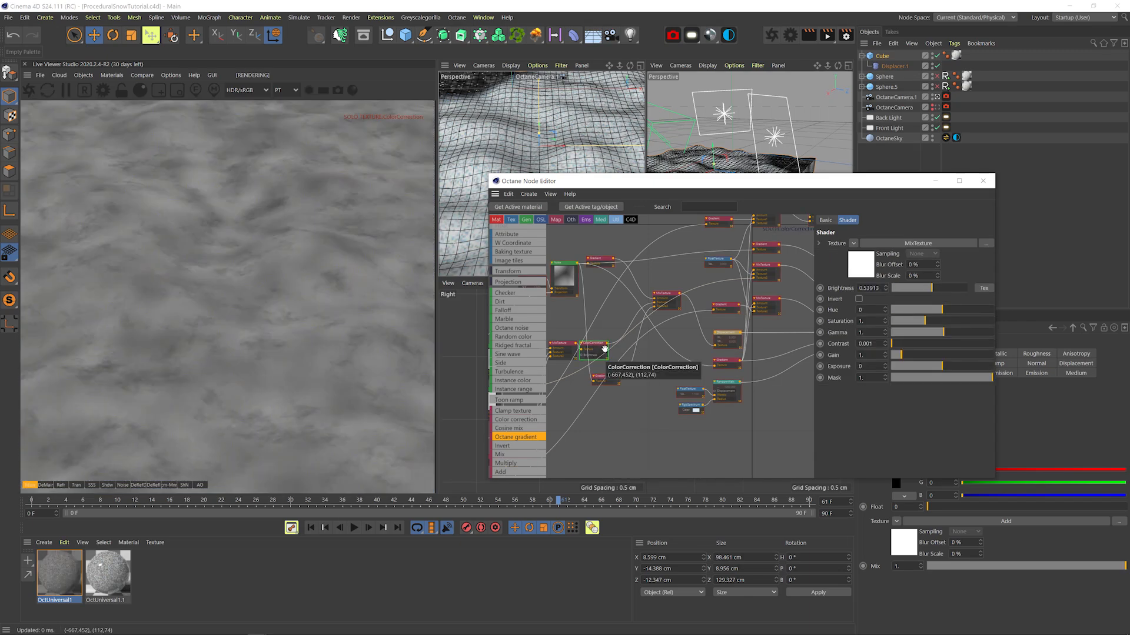
middle_click_drag(601, 381, 654, 374)
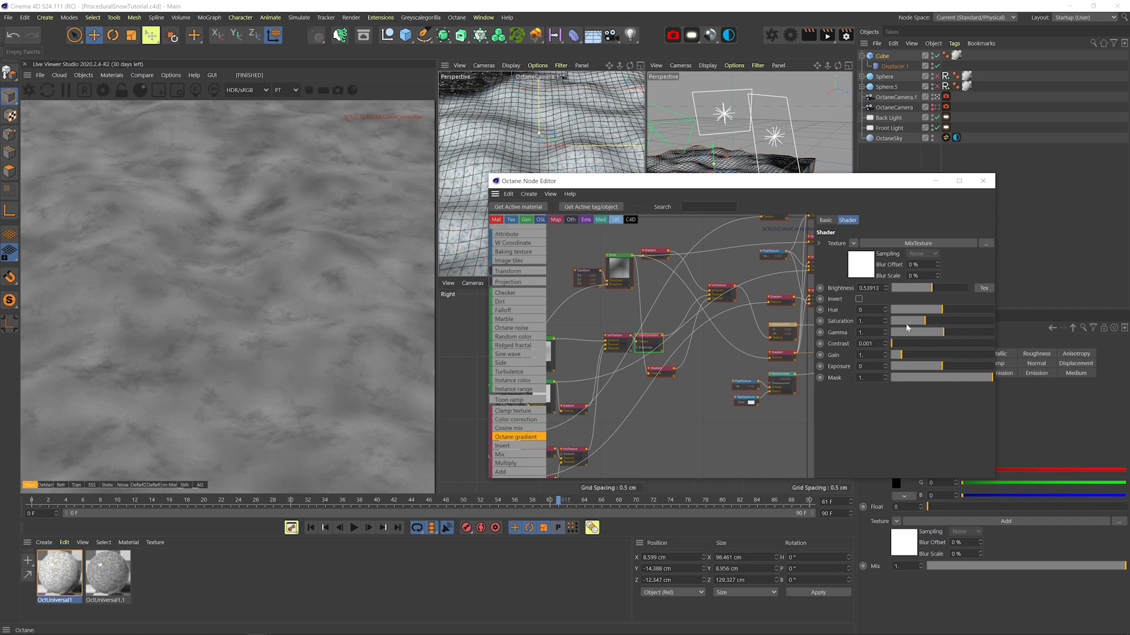
left_click_drag(942, 333, 946, 333)
left_click_drag(920, 291, 917, 290)
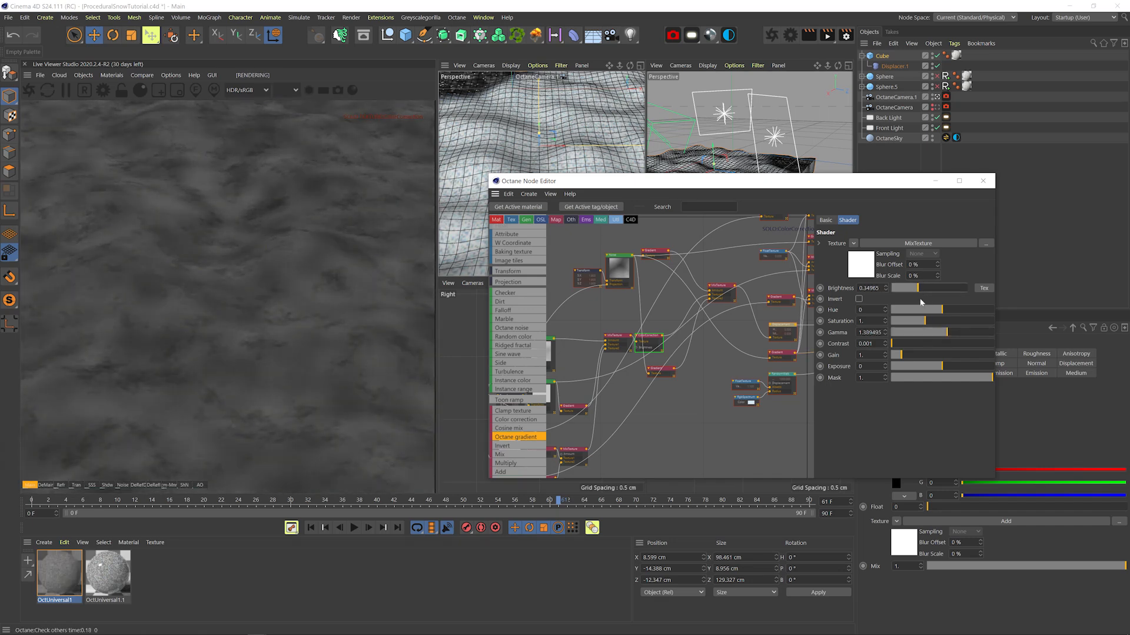
Lighten the grey end knot of the noise gradient that feeds the mix ahead of the color correction.
middle_click_drag(599, 428, 650, 391)
left_click(630, 373)
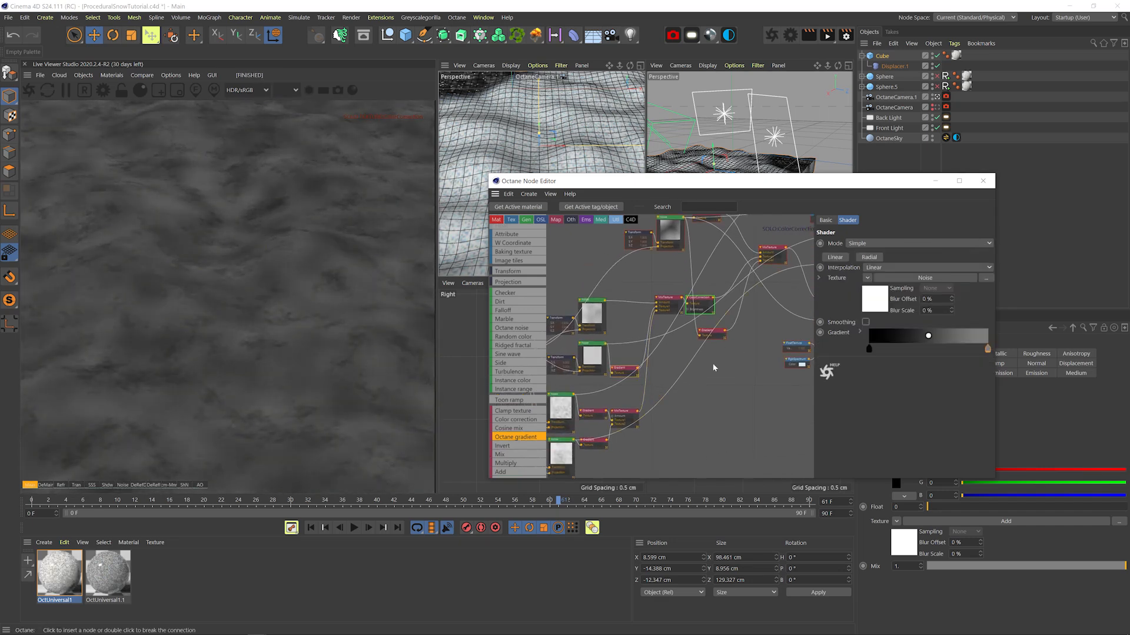
double_click(986, 350)
left_click_drag(899, 380, 854, 377)
type("50")
key("Return")
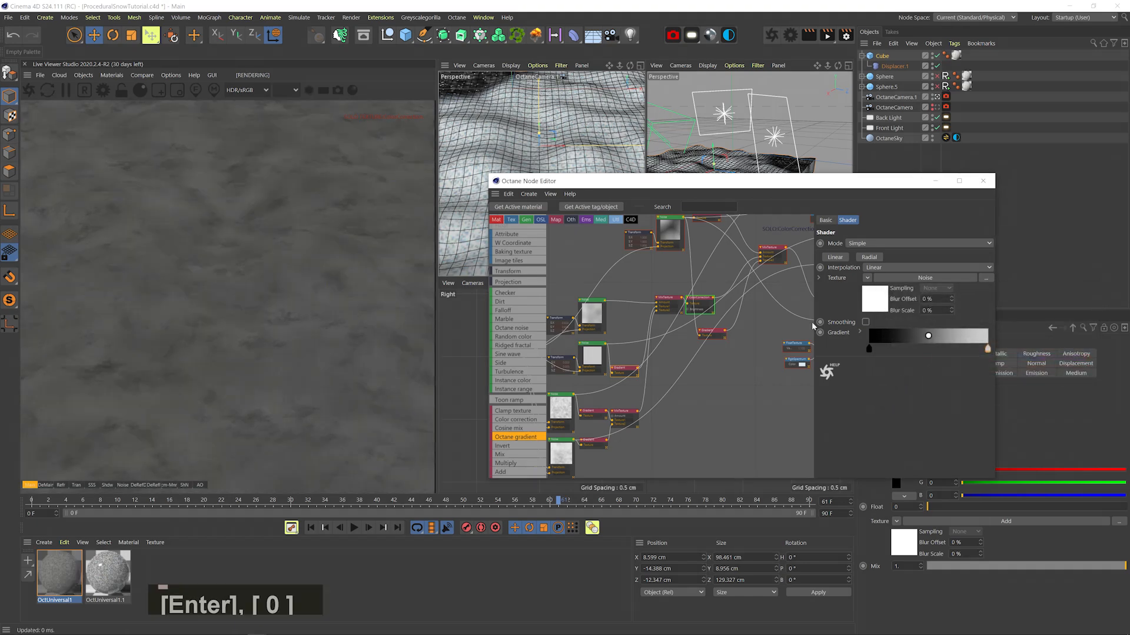
Lower the color correction's brightness to about 0.217.
left_click(700, 306)
left_click_drag(897, 289, 907, 292)
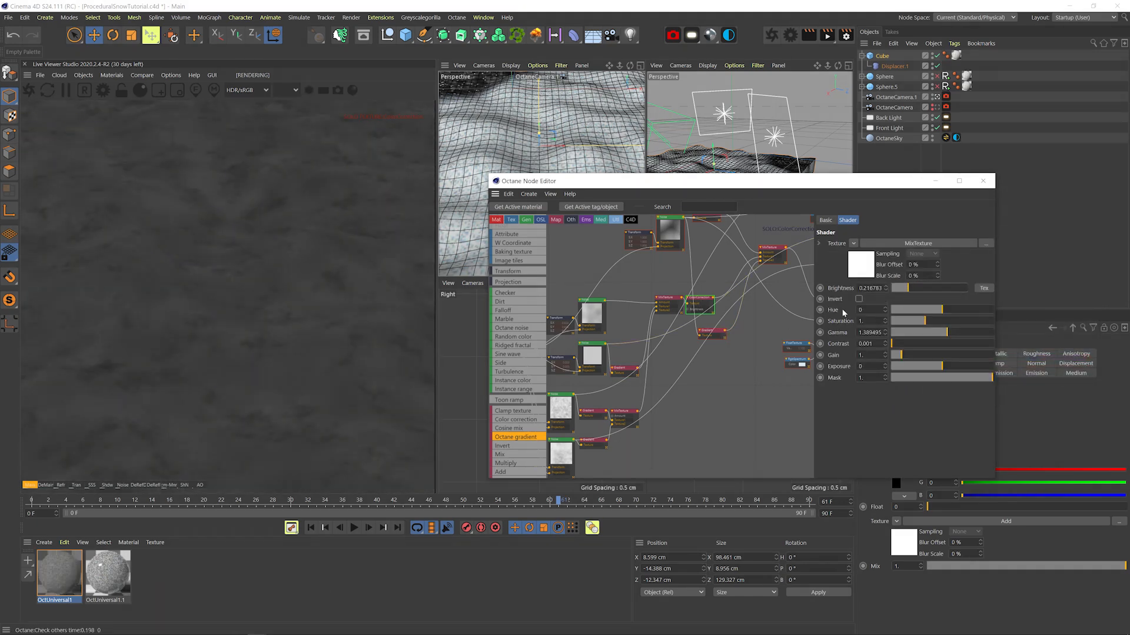
Solo the mix texture that combines the color correction and gradient for the displacement, and save the project.
middle_click_drag(790, 290, 743, 328)
right_click(732, 291)
left_click(740, 298)
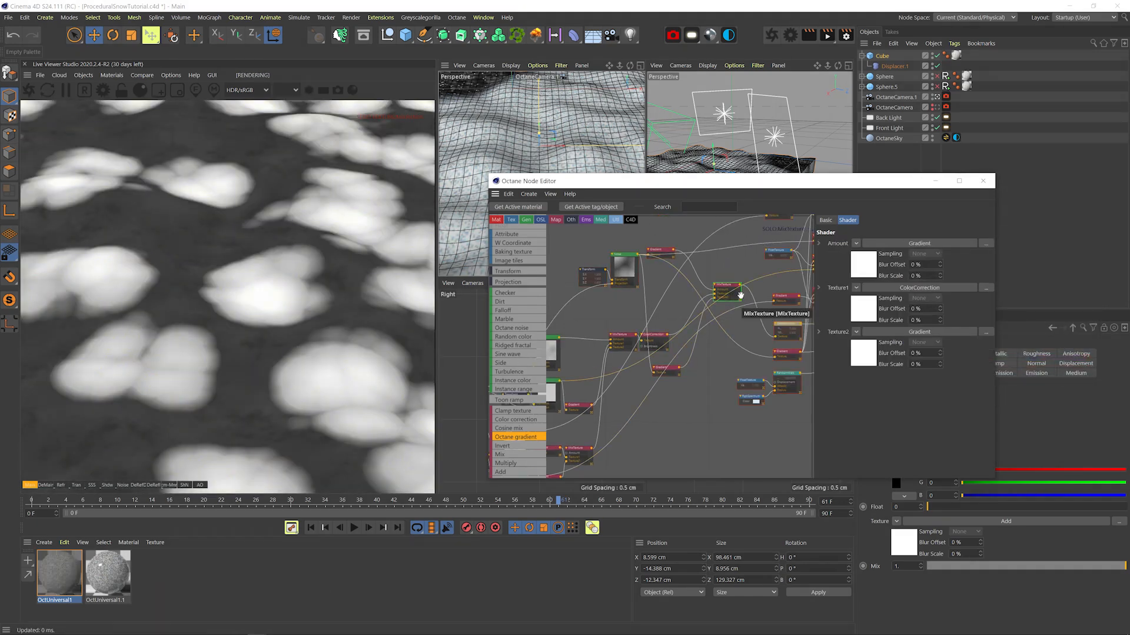
key("ctrl+s")
Enter 1.1 in the color correction node that feeds the displacement mix, save, and end the mix node's solo preview.
left_click(655, 334)
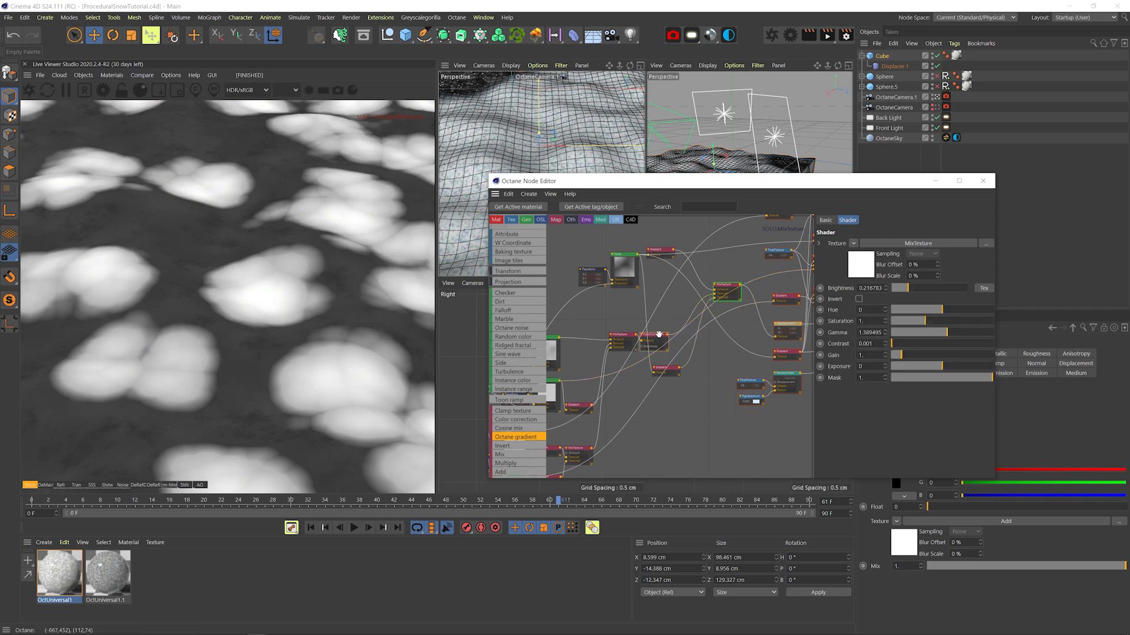
type("1.1")
key("Return")
key("ctrl+s")
right_click(734, 293)
left_click(741, 297)
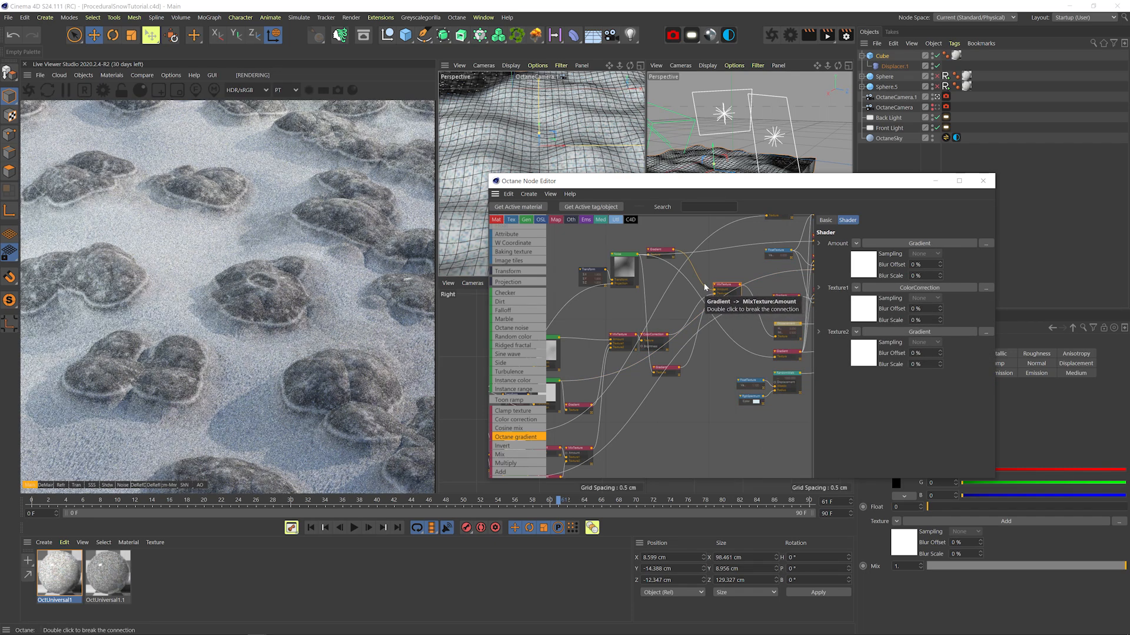
Add an Octane gradient node on the noise connection ahead of the dirt node.
scroll(638, 370, "down", 3)
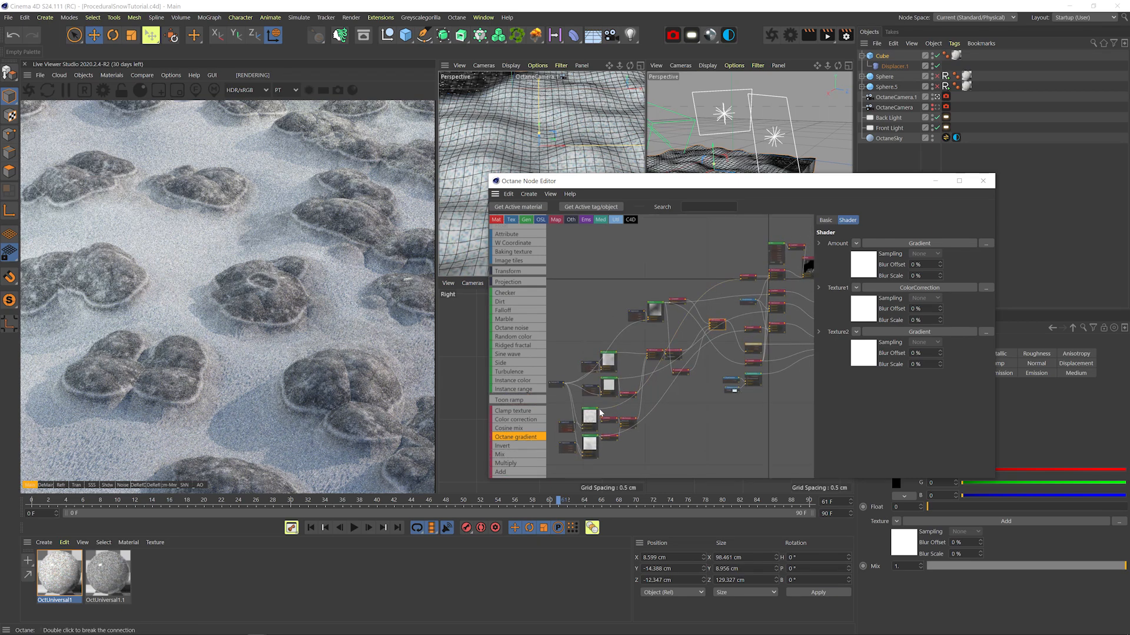
left_click_drag(771, 254, 770, 253)
left_click_drag(521, 437, 742, 254)
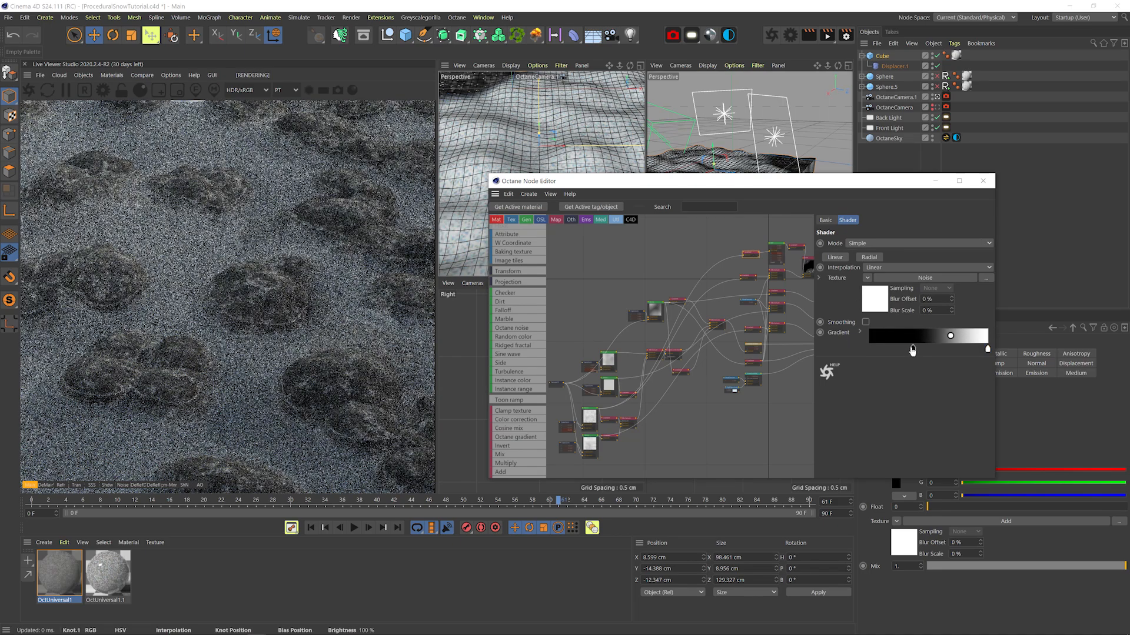
Invert the new gradient's knots with black at about 70% of the ramp, restore the full material preview, and save.
left_click_drag(926, 351, 952, 349)
right_click(932, 349)
left_click(954, 379)
right_click(759, 253)
key("ctrl+s")
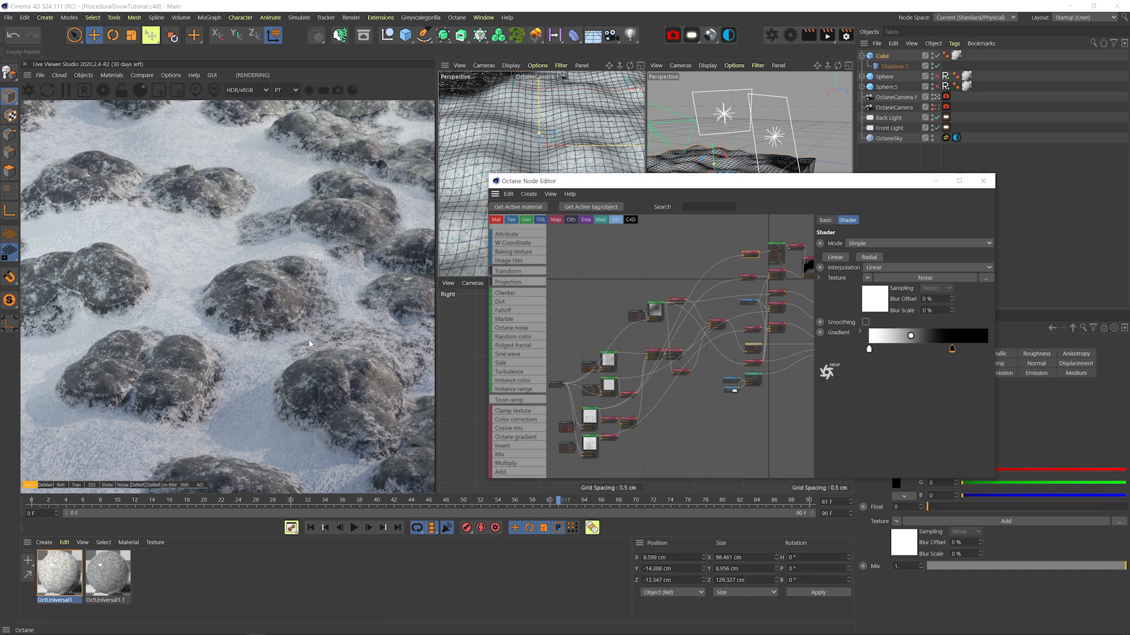
Shift the knots of the main noise's snow-rock mask gradient closer to the start of the ramp.
middle_click_drag(735, 363, 683, 382)
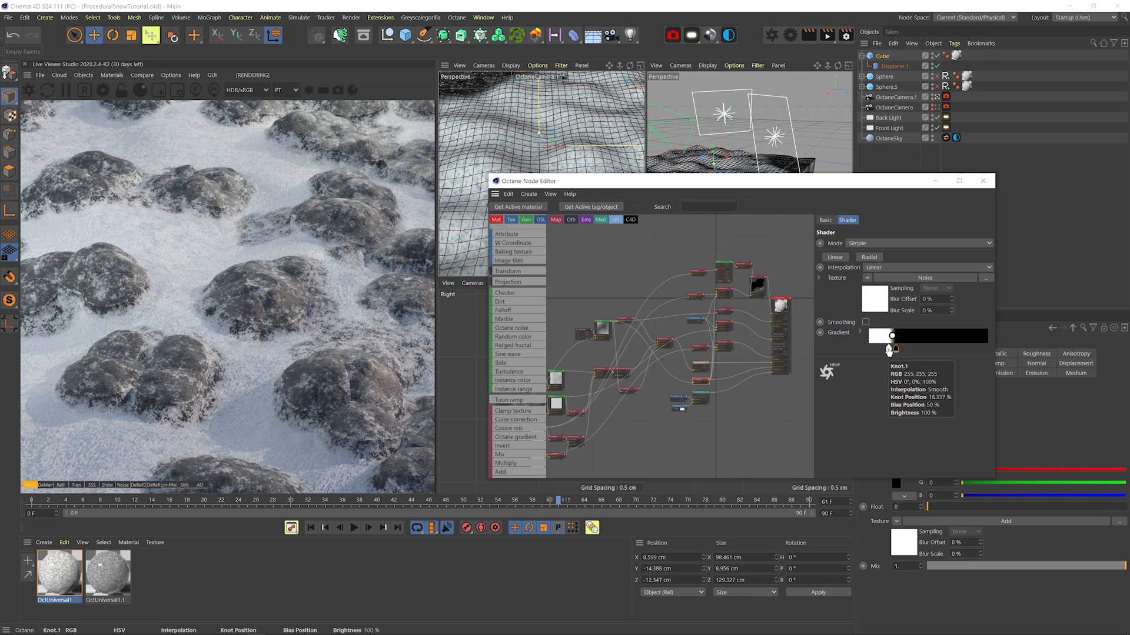
left_click_drag(888, 350, 880, 348)
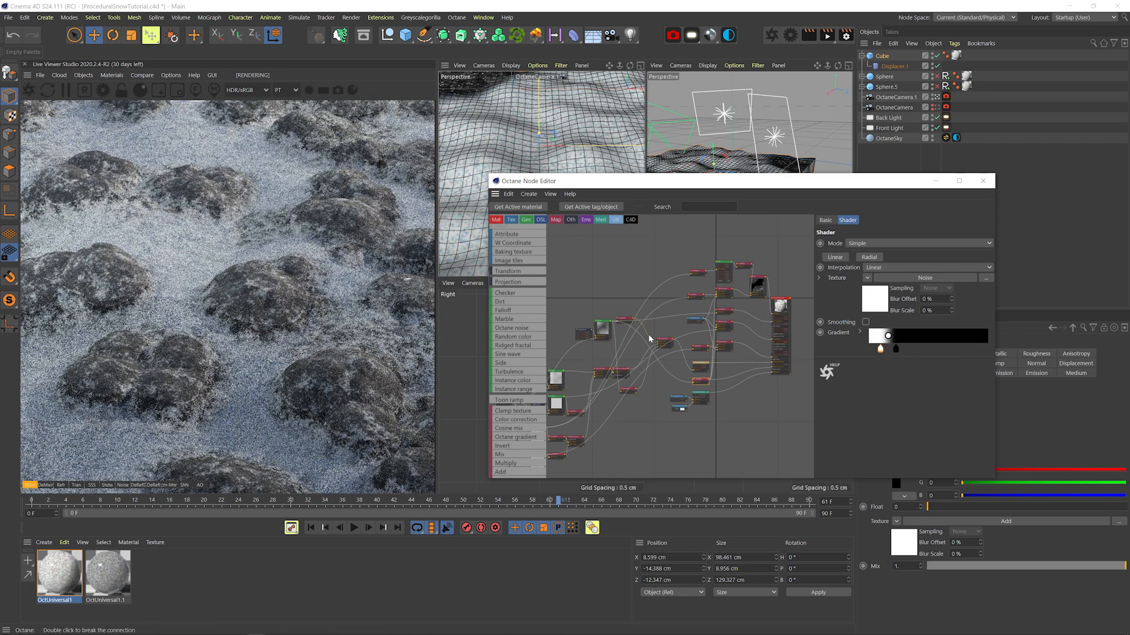
left_click(625, 319)
left_click_drag(890, 351, 883, 351)
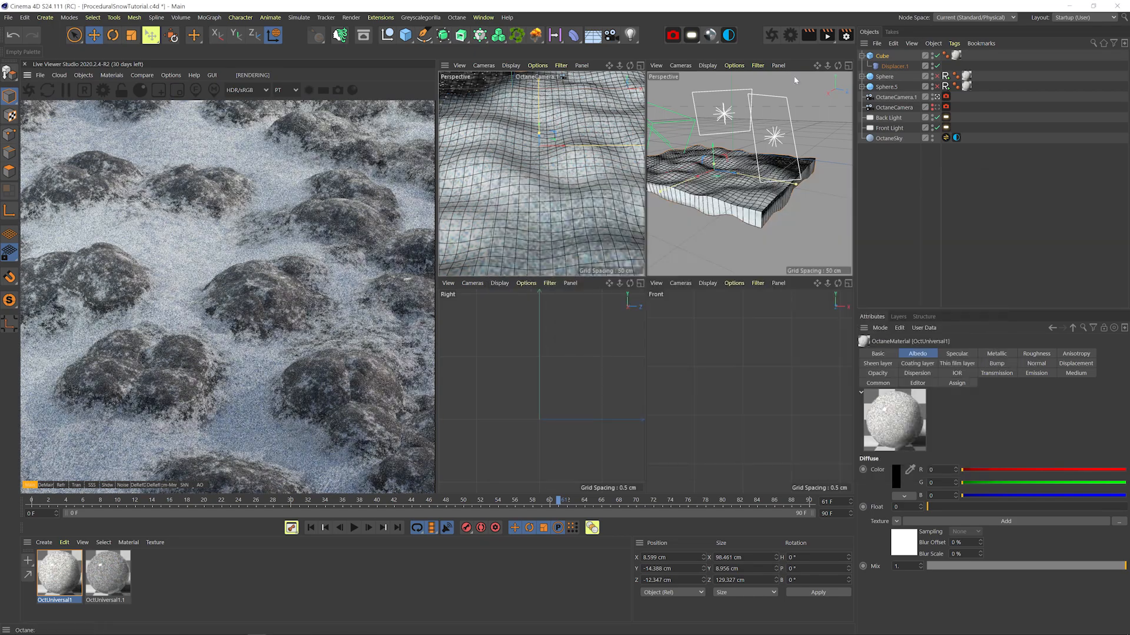
Add a sphere, scale it to a radius of about 22.53 cm, and position it over the terrain in front of the camera.
left_click_drag(406, 35, 600, 56)
key("t")
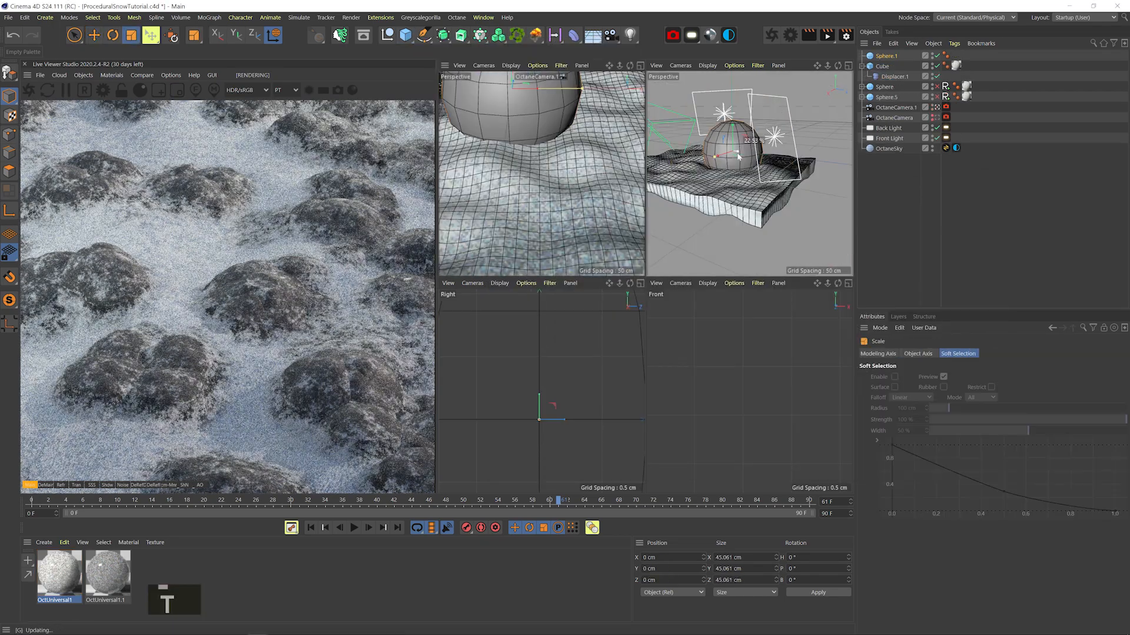
left_click_drag(771, 134, 706, 153)
key("e")
left_click_drag(733, 137, 733, 142)
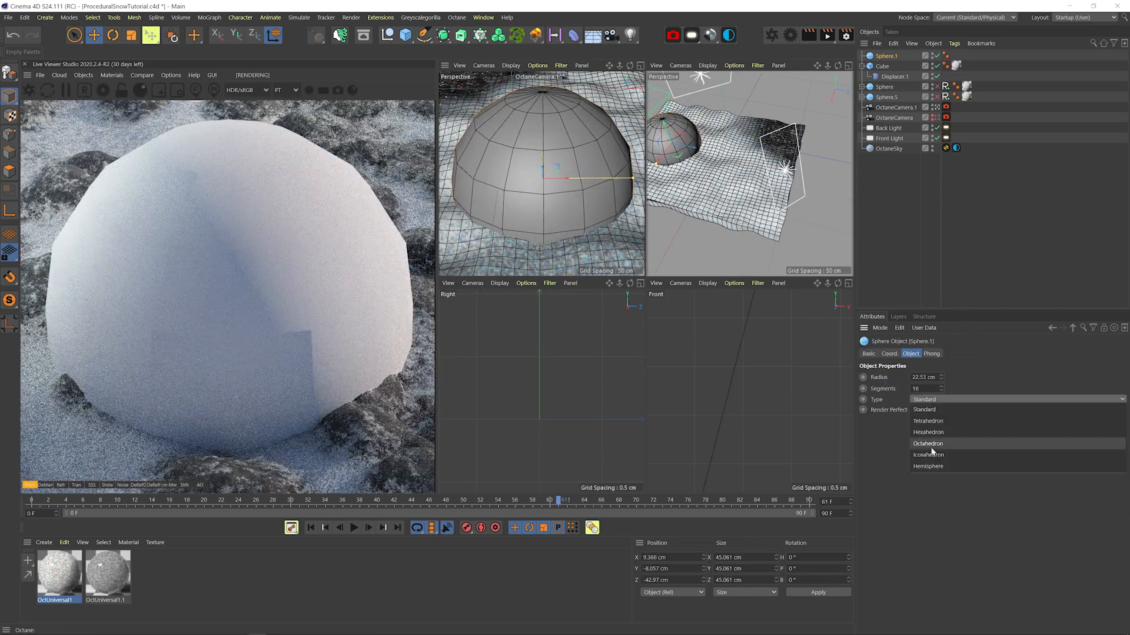
Copy the cube's displacer and OctUniversal1 material onto the new sphere, and frame it.
left_click(884, 56)
left_click_drag(882, 62, 886, 57, "ctrl")
left_click_drag(936, 76, 956, 55)
key("1")
key("2")
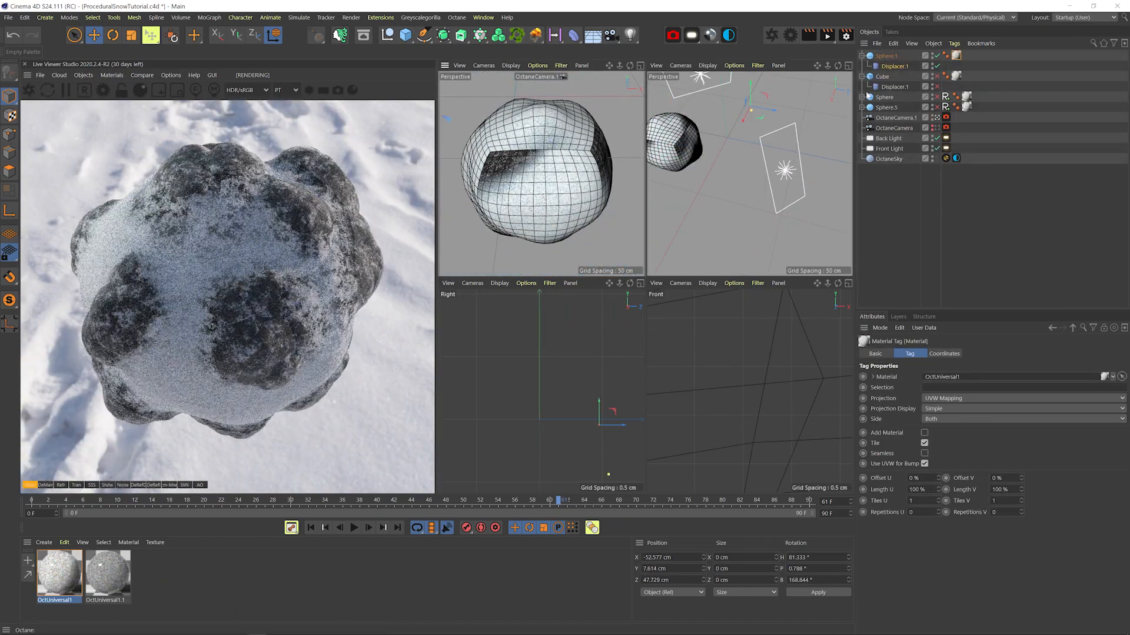
middle_click_drag(706, 153, 751, 163, "alt")
left_click(886, 56)
Open the OctUniversal1 material in the node editor and enter 0.4 in the main noise's settings.
double_click(59, 574)
left_click_drag(177, 250, 478, 184)
left_click(400, 323)
left_click_drag(374, 198, 561, 183)
middle_click_drag(516, 373, 576, 306)
scroll(568, 302, "up", 2)
left_click(553, 297)
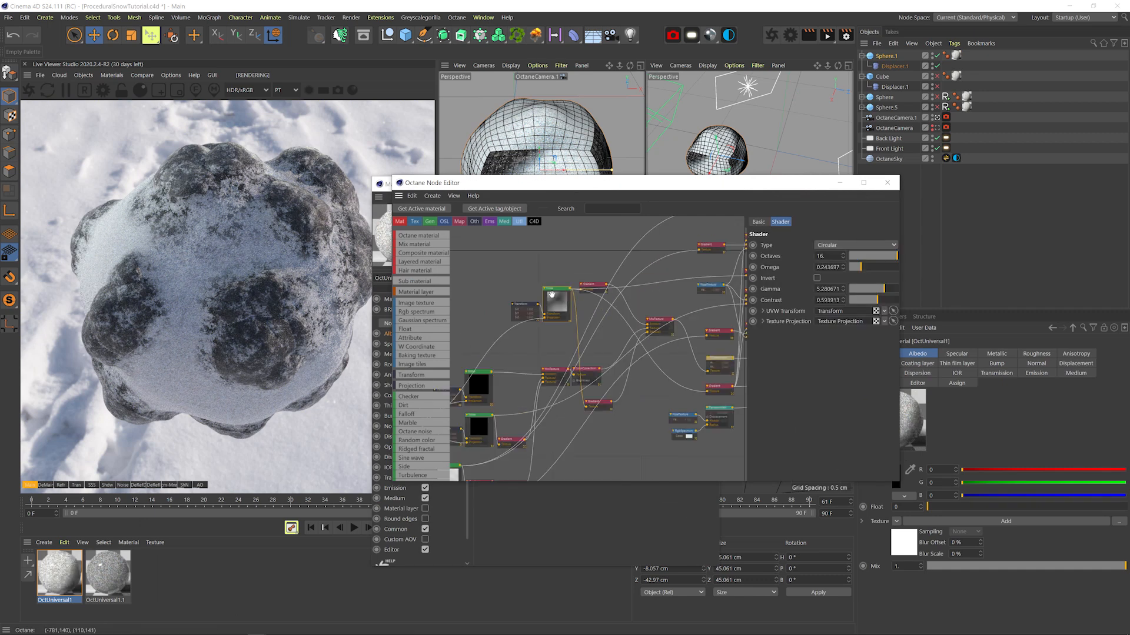
type(".4")
key("Return")
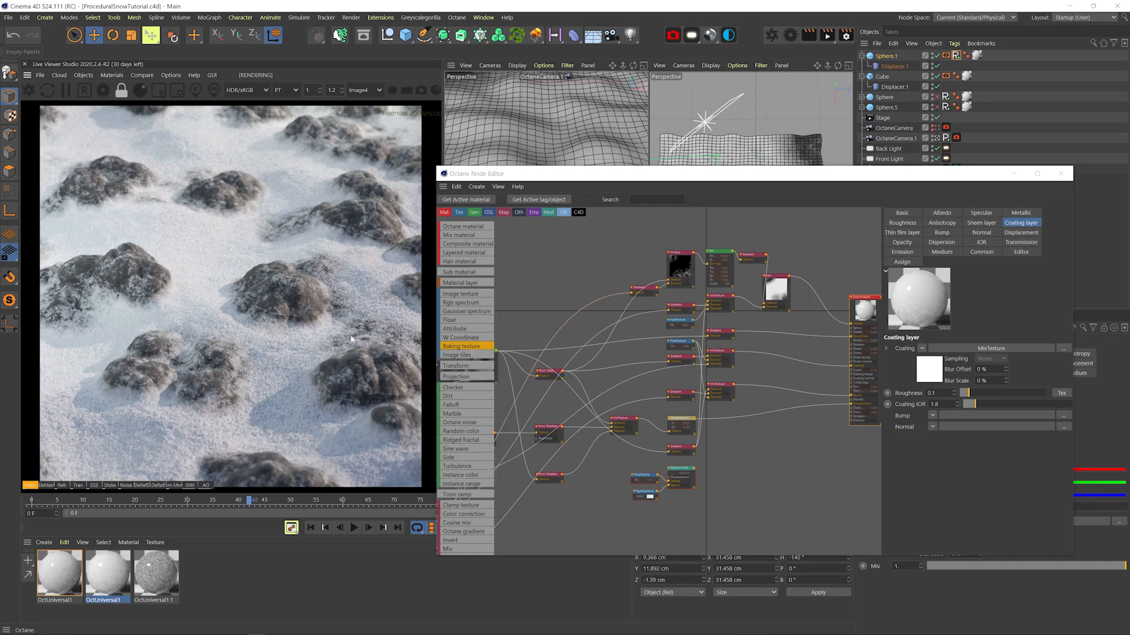
Solo the Multiply node fed by the rock mask to check its output, and restore the full material.
middle_click_drag(785, 439, 770, 459)
mouse_move(534, 390)
middle_mouse_down()
mouse_move(559, 388)
mouse_move(550, 377)
middle_mouse_up()
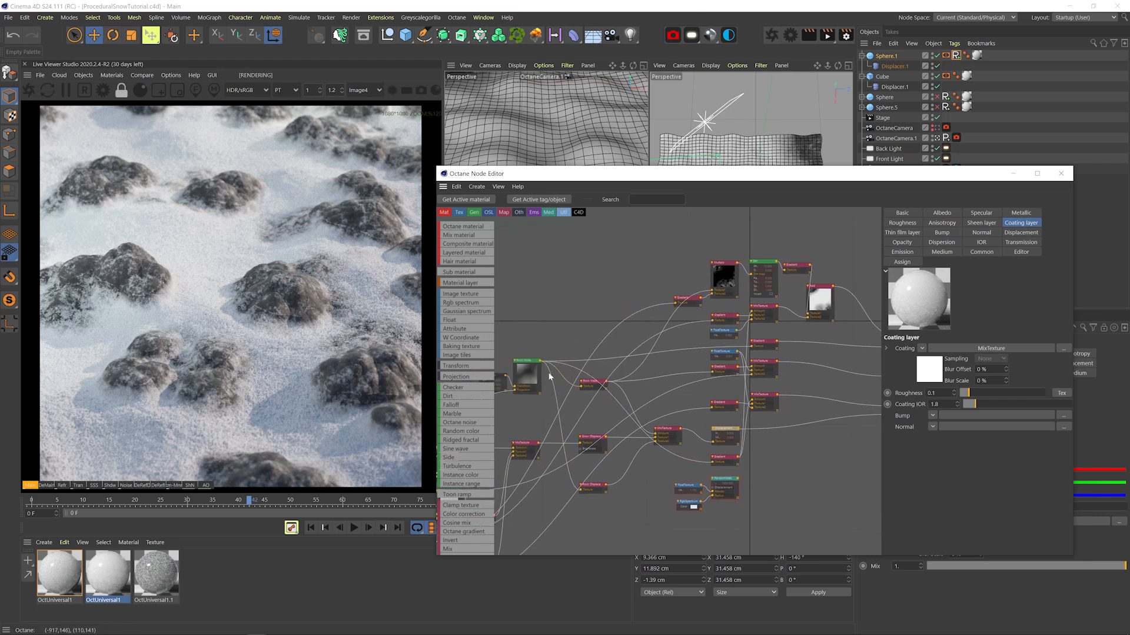
right_click(735, 285)
left_click(736, 286)
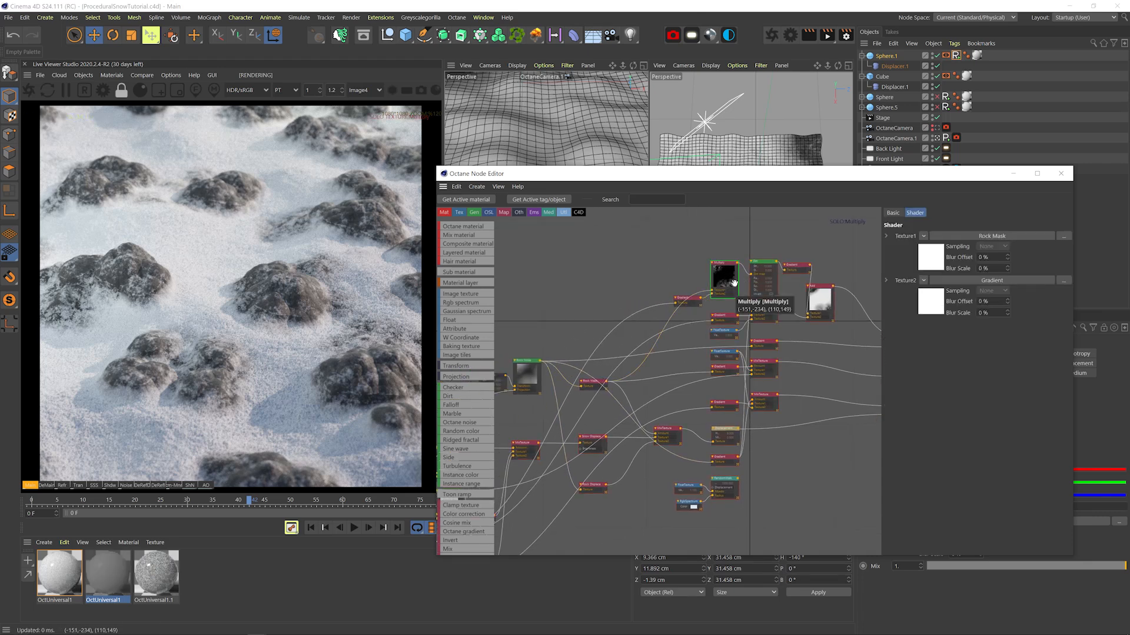
right_click(722, 279)
left_click(731, 284)
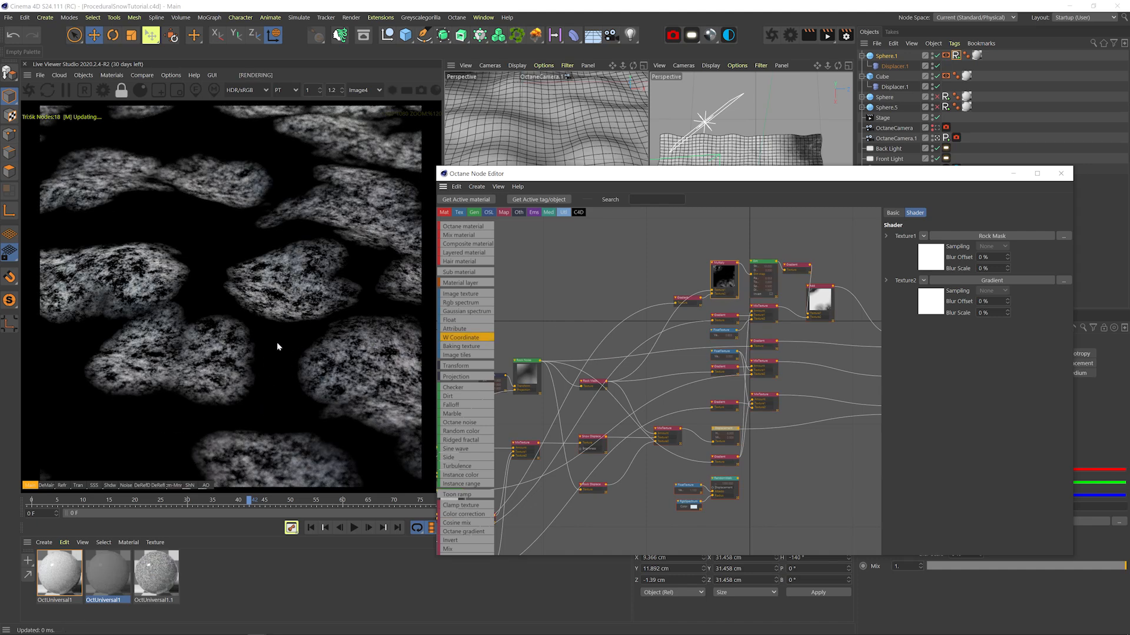
middle_click_drag(791, 334, 704, 282)
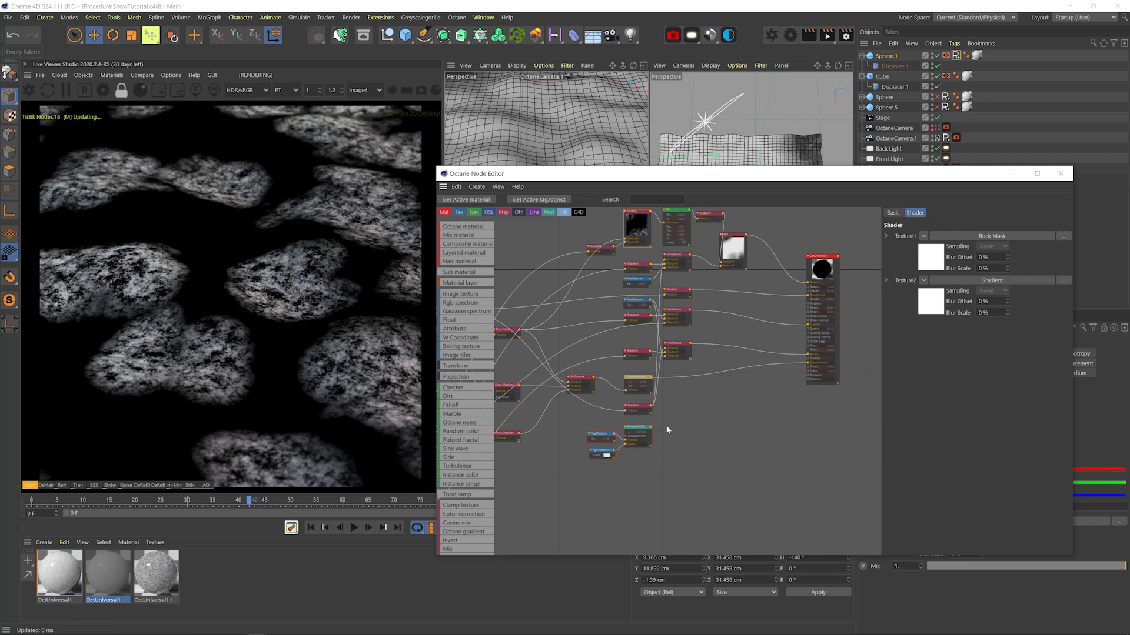
Inspect the settings of the rock gradient, color correction and float nodes across the finished node tree.
middle_click_drag(568, 356, 756, 314)
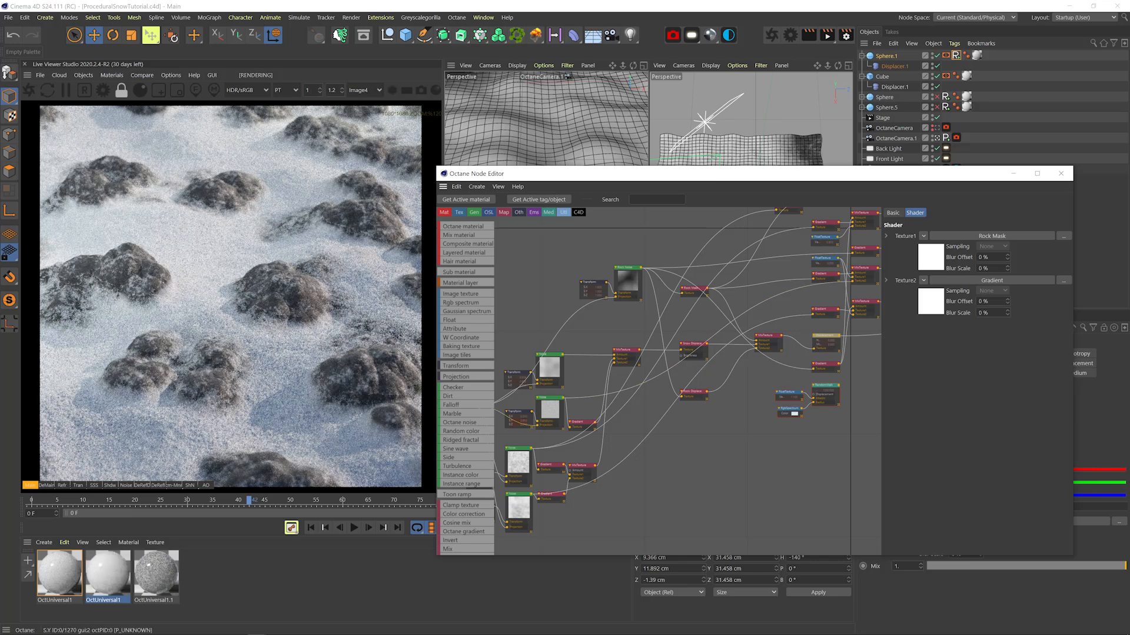
left_click(581, 424)
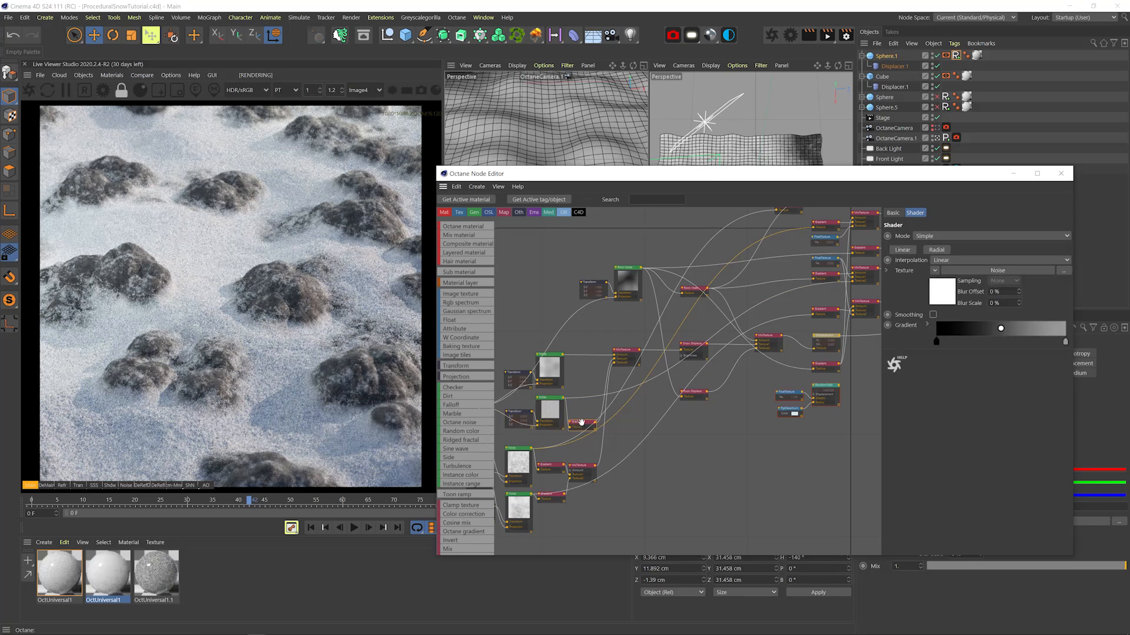
left_click(700, 351)
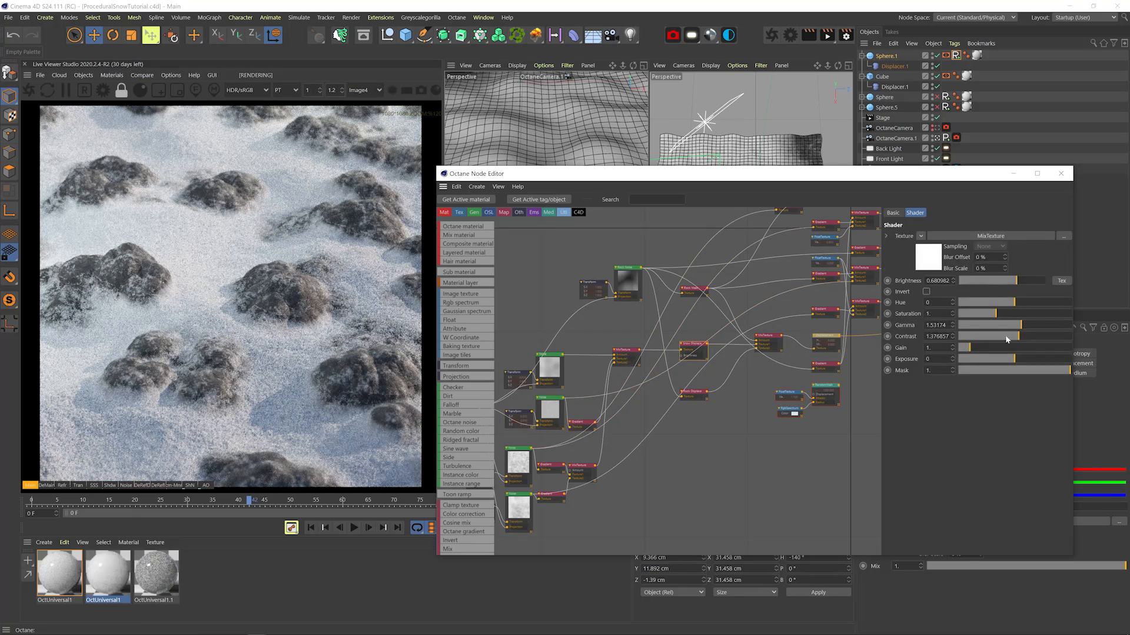
middle_click_drag(809, 312, 700, 359)
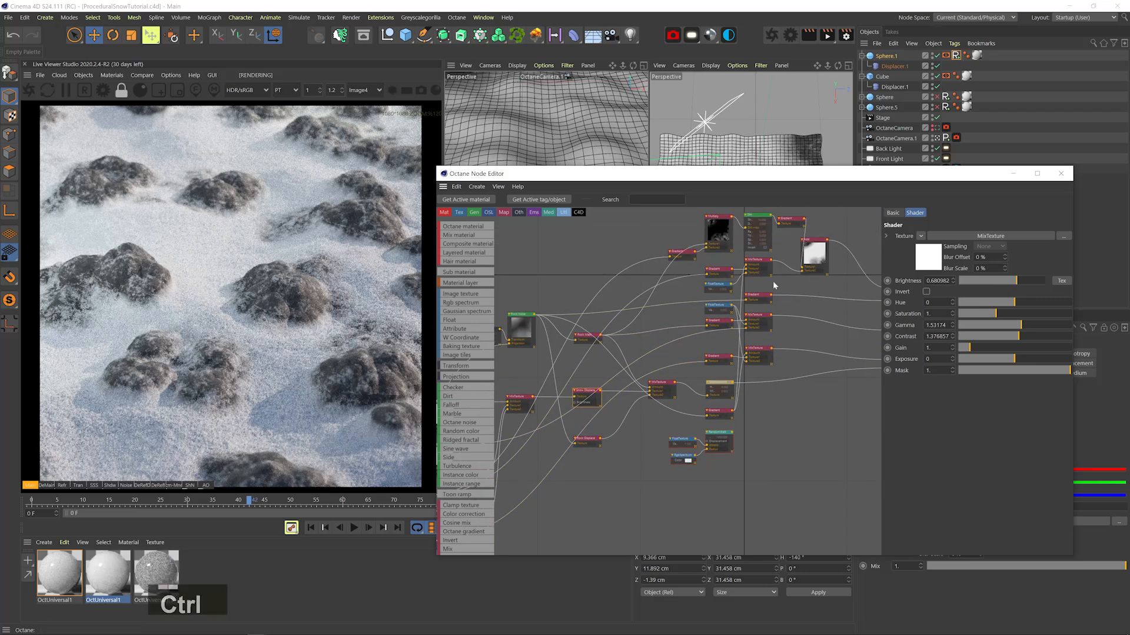
middle_click_drag(851, 322, 829, 333)
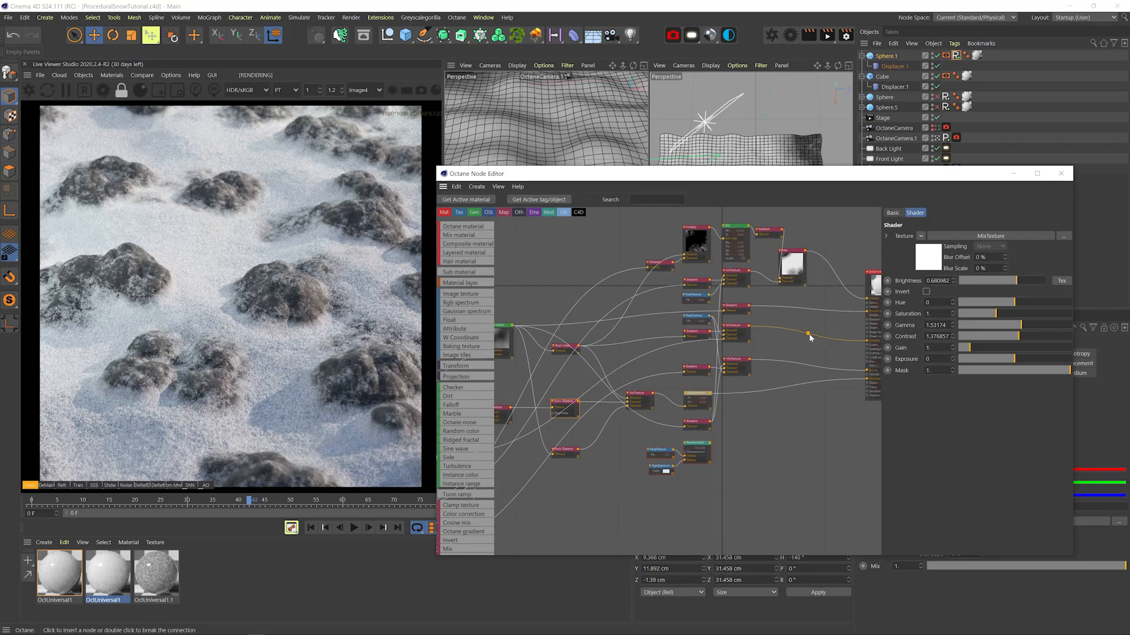
left_click(694, 296)
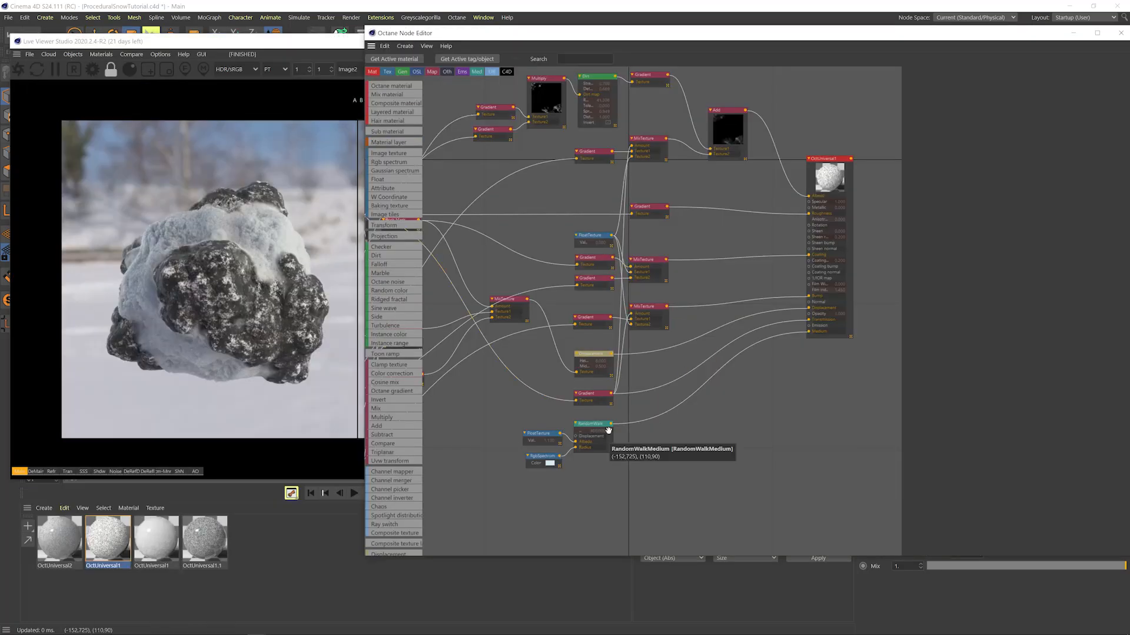
Enable Fake shadows in the OctUniversal1 material's common settings and bring the render preview forward.
left_click(830, 175)
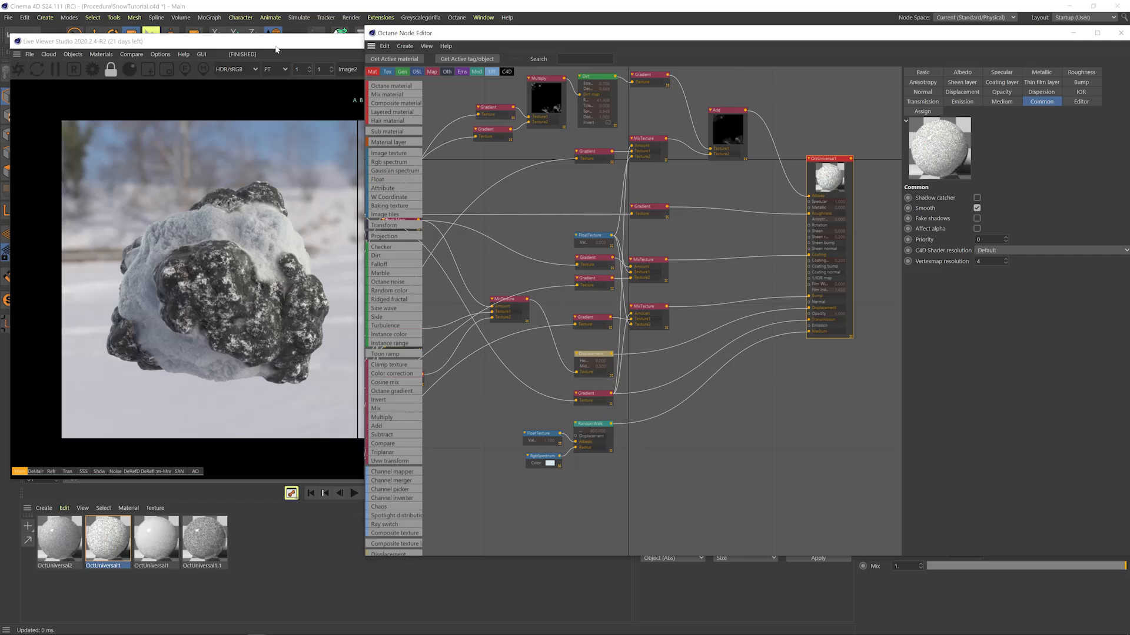
left_click(976, 219)
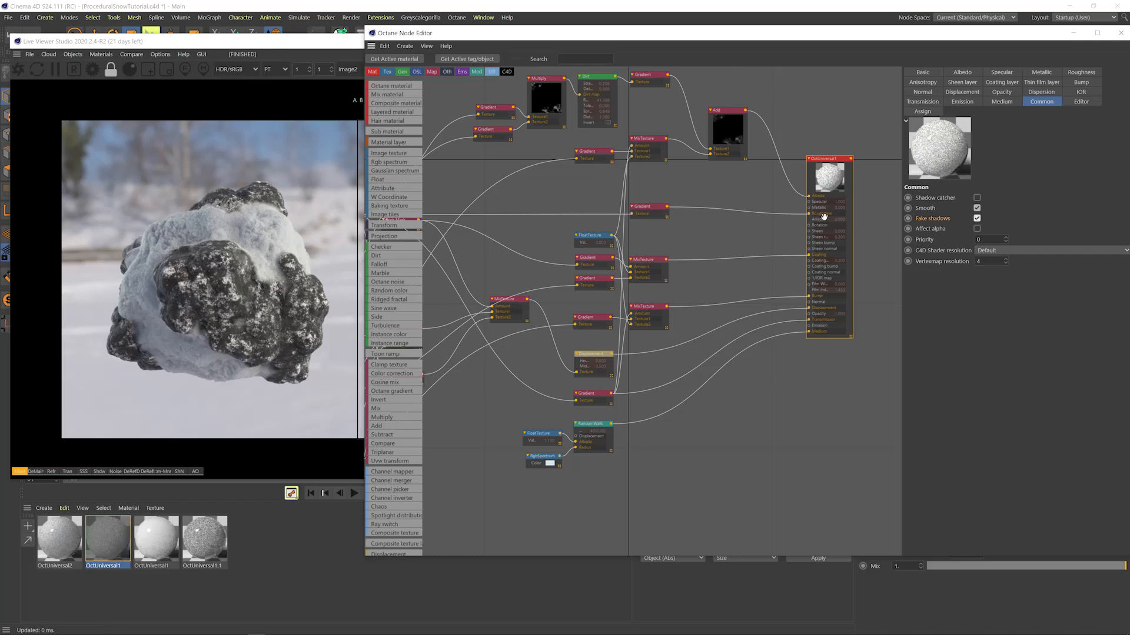
left_click(301, 35)
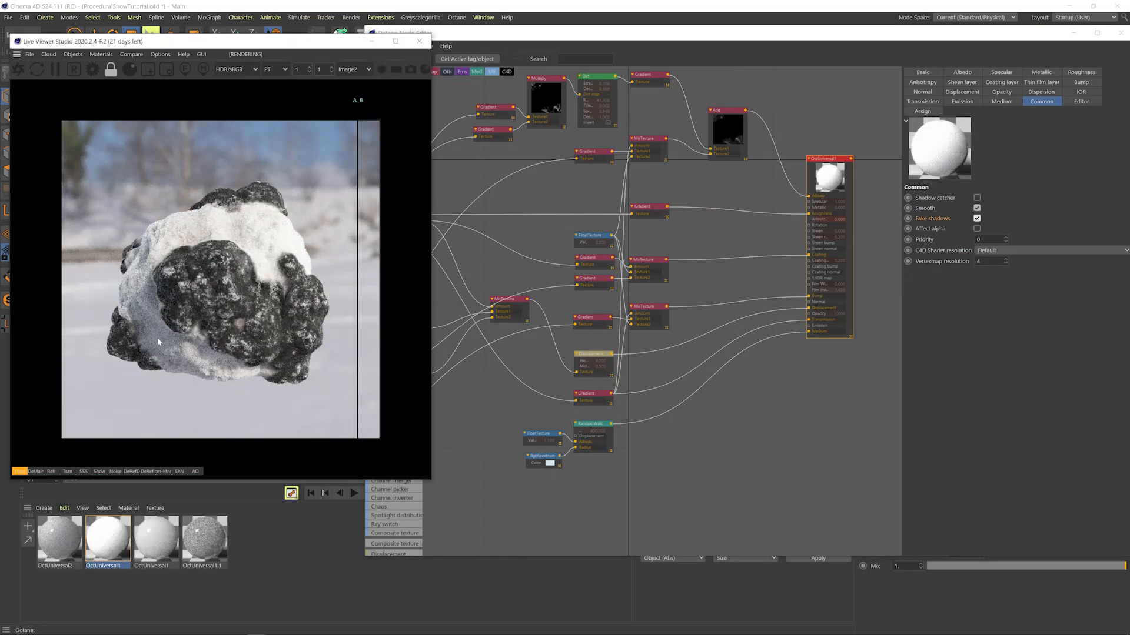
Review the transmission, refraction and SSS passes, return to the main pass, and compare it with the stored A/B render.
left_click(68, 472)
left_click(51, 471)
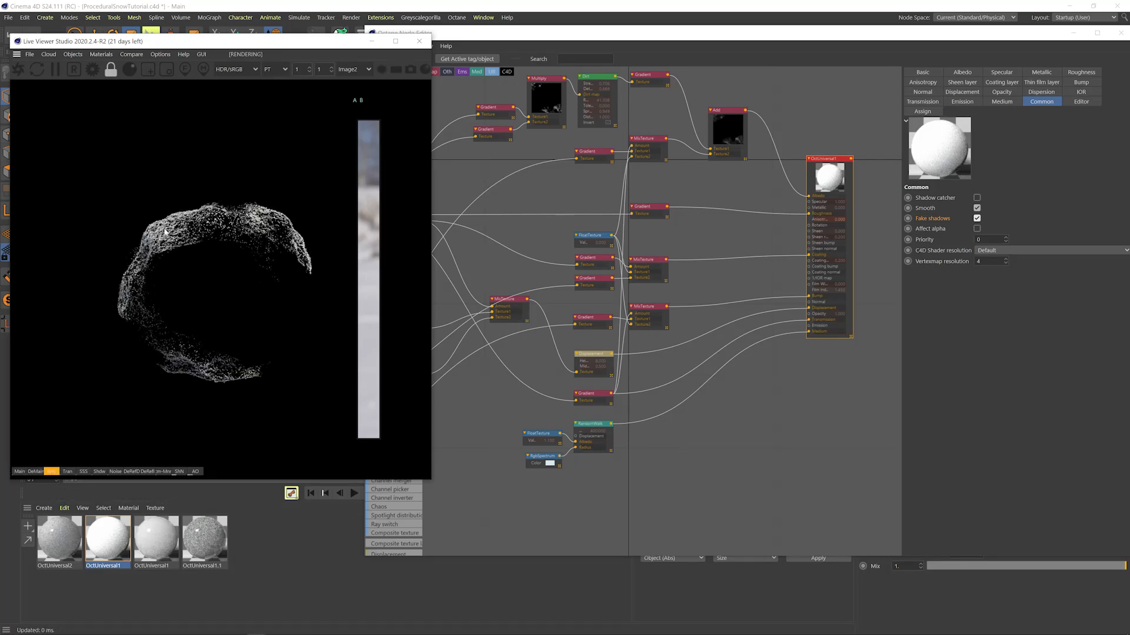
left_click(84, 471)
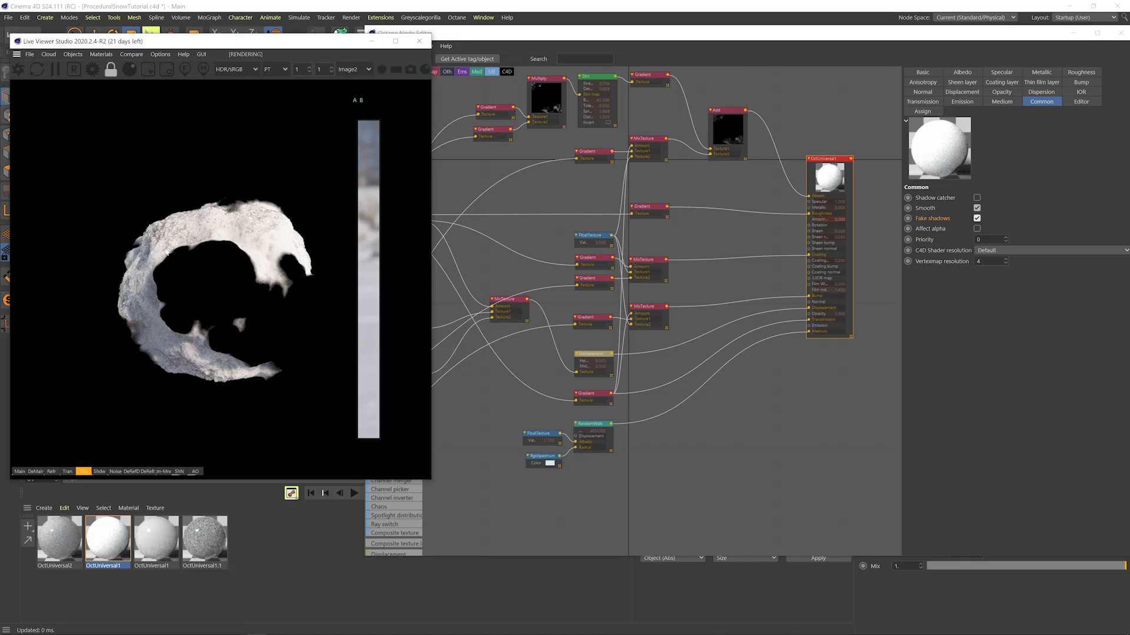
left_click(19, 472)
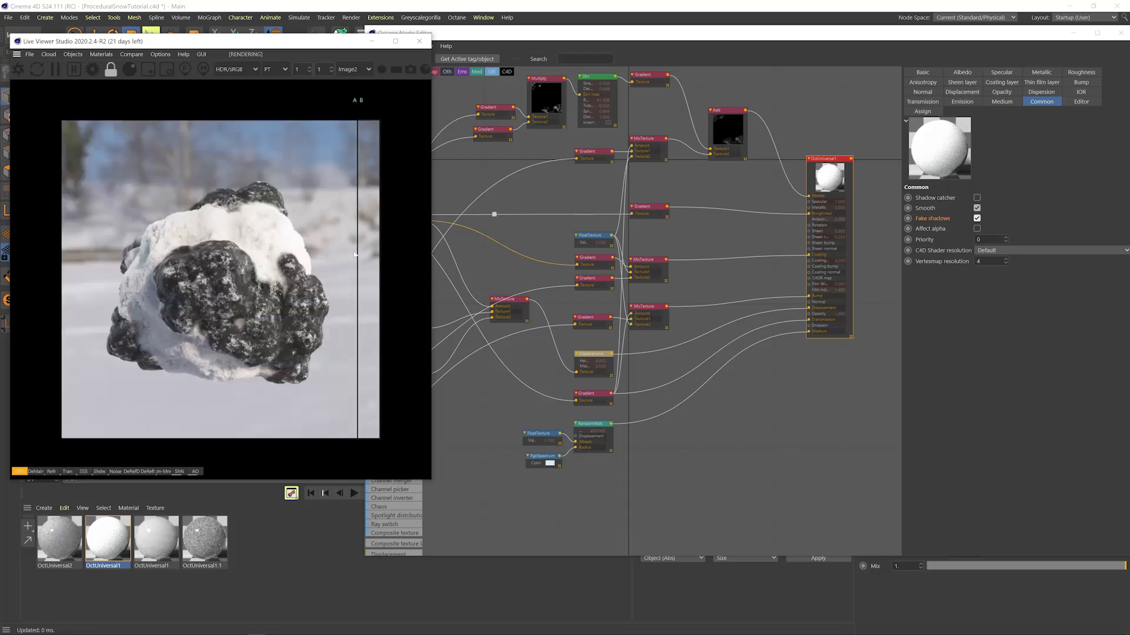
left_click_drag(357, 250, 93, 247)
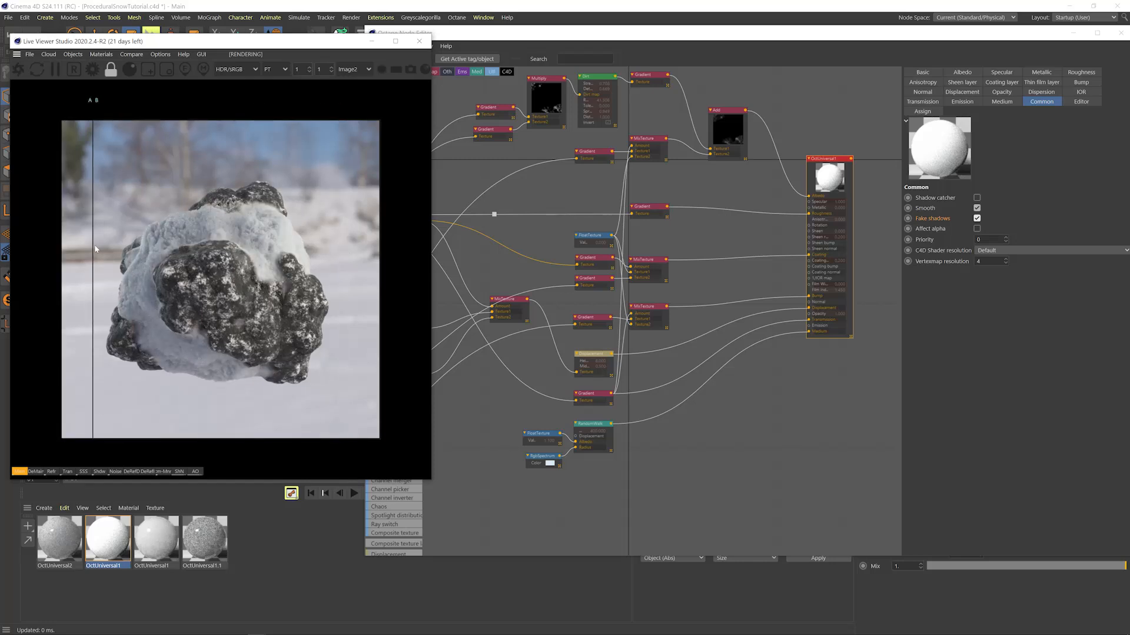
left_click_drag(93, 245, 333, 267)
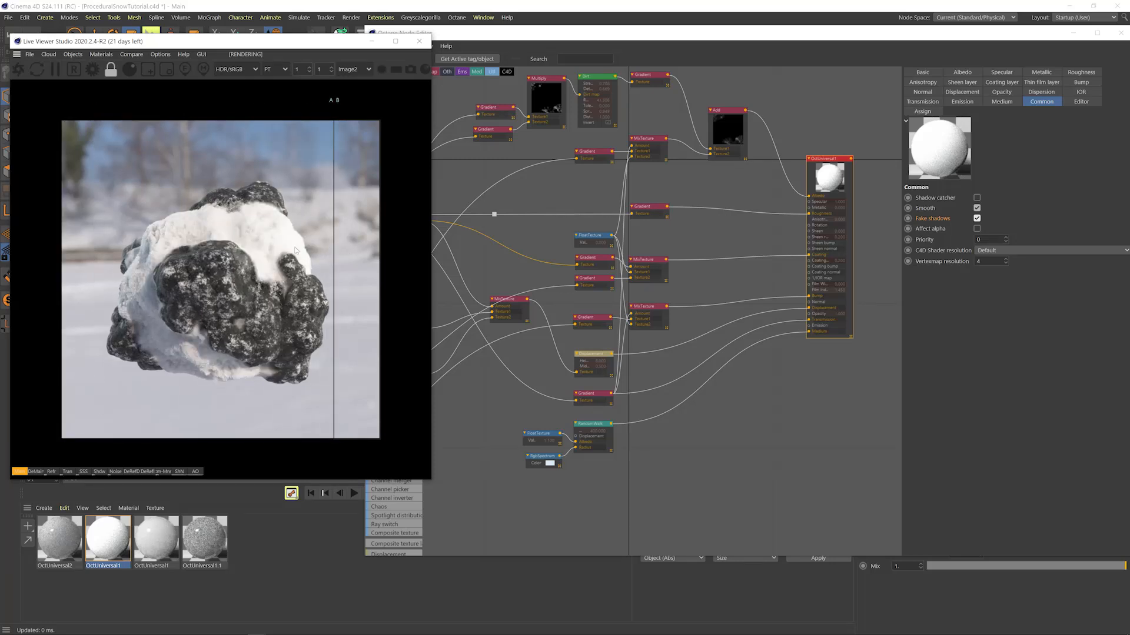
Disable Fake shadows on the snow material and check its SSS and refraction render passes.
left_click(84, 471)
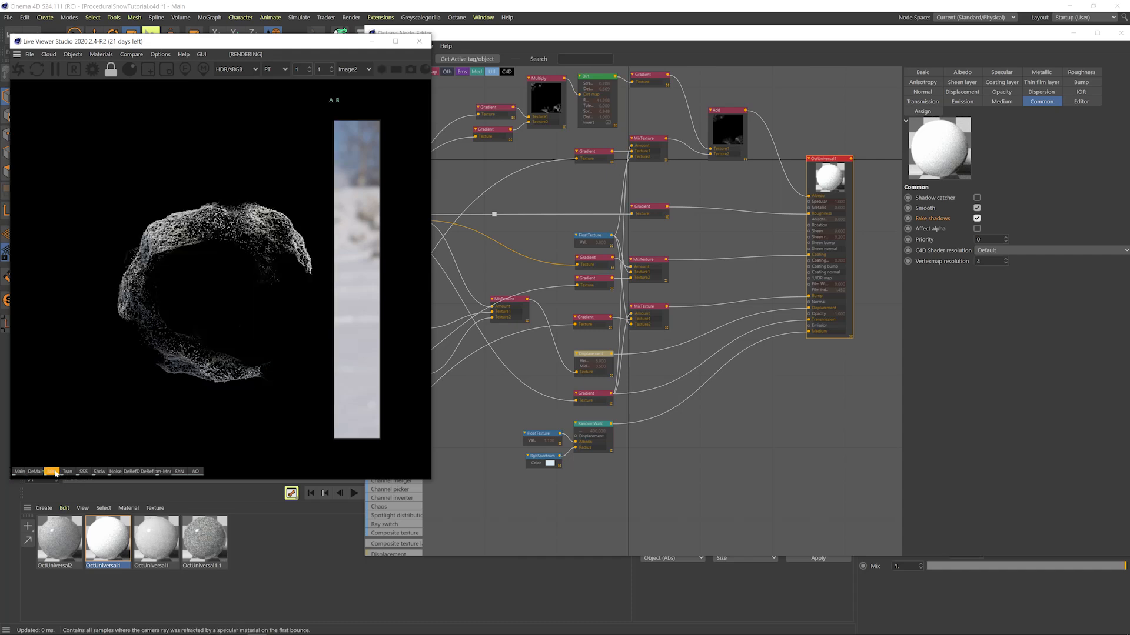
left_click(977, 219)
left_click(261, 241)
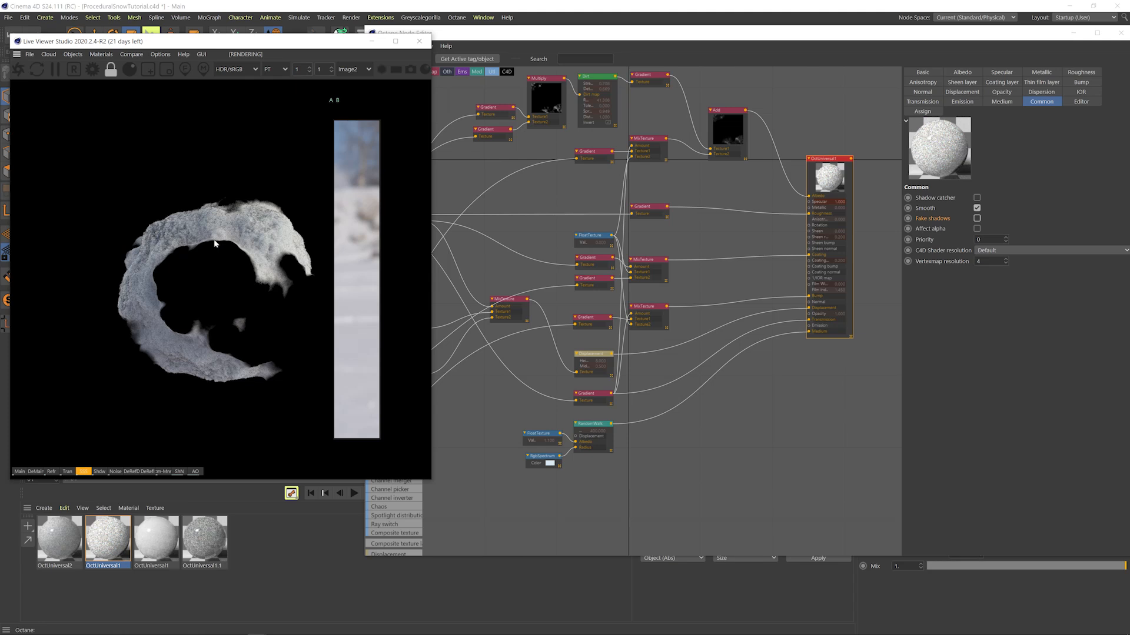
left_click(52, 471)
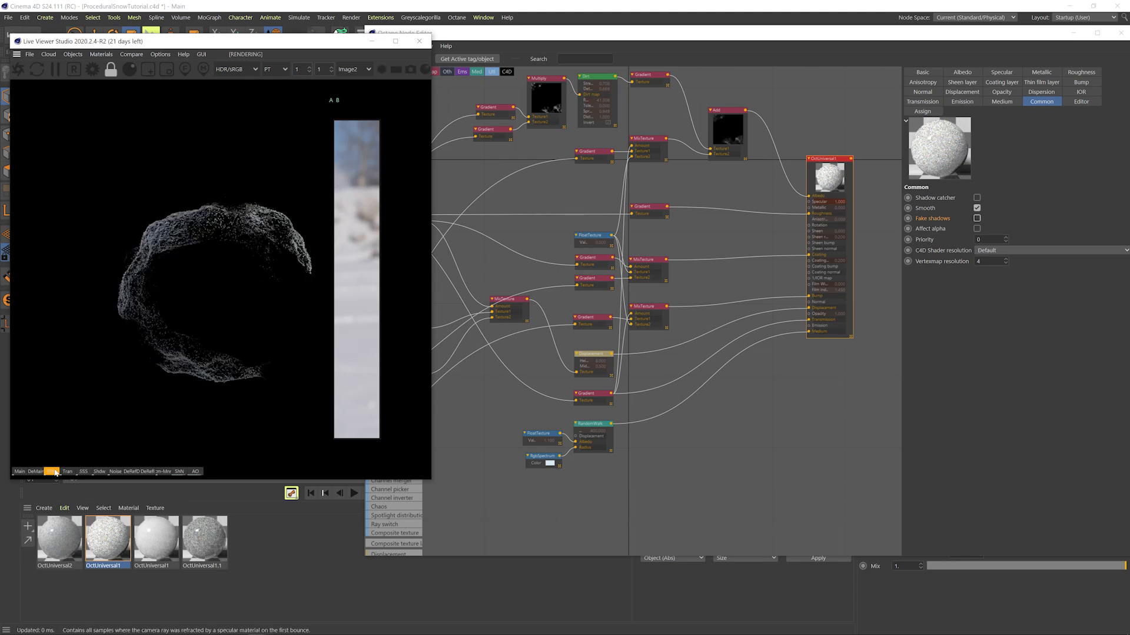